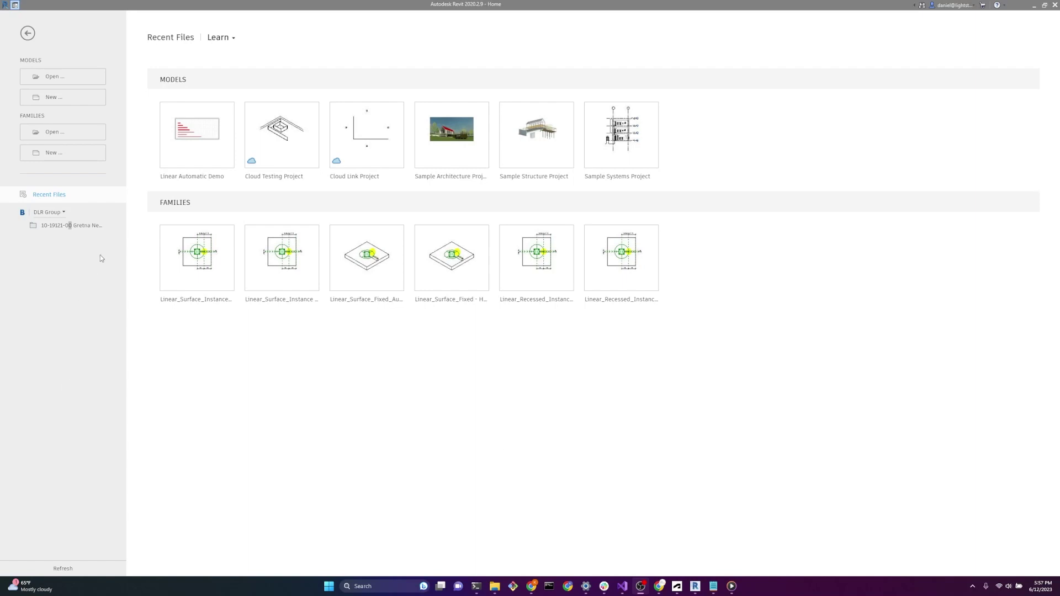
Step: Create a new family from the Generic Model face based template
left_click(73, 159)
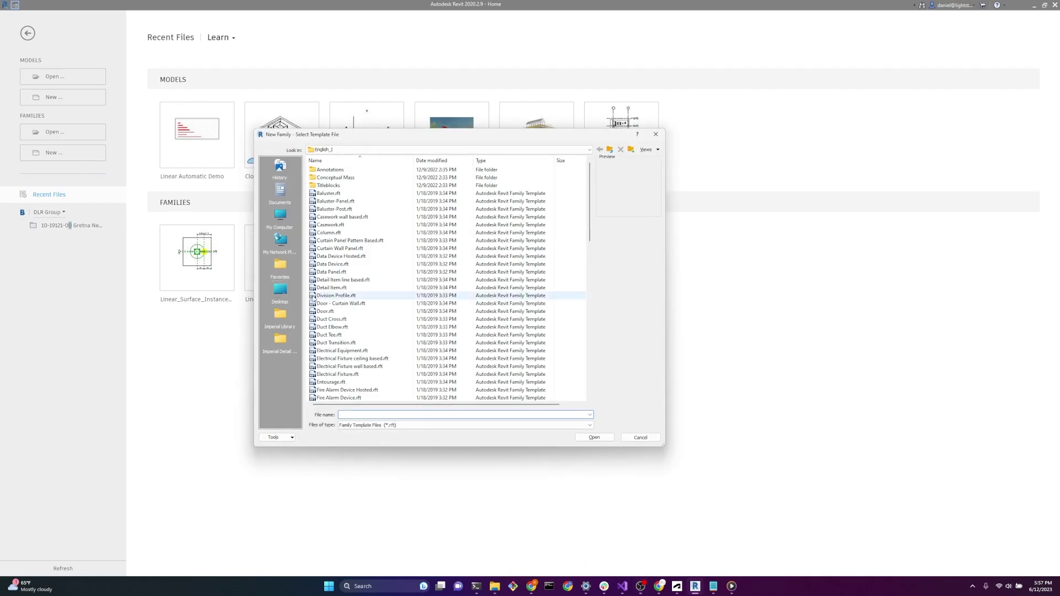
scroll(353, 231, "down", 13)
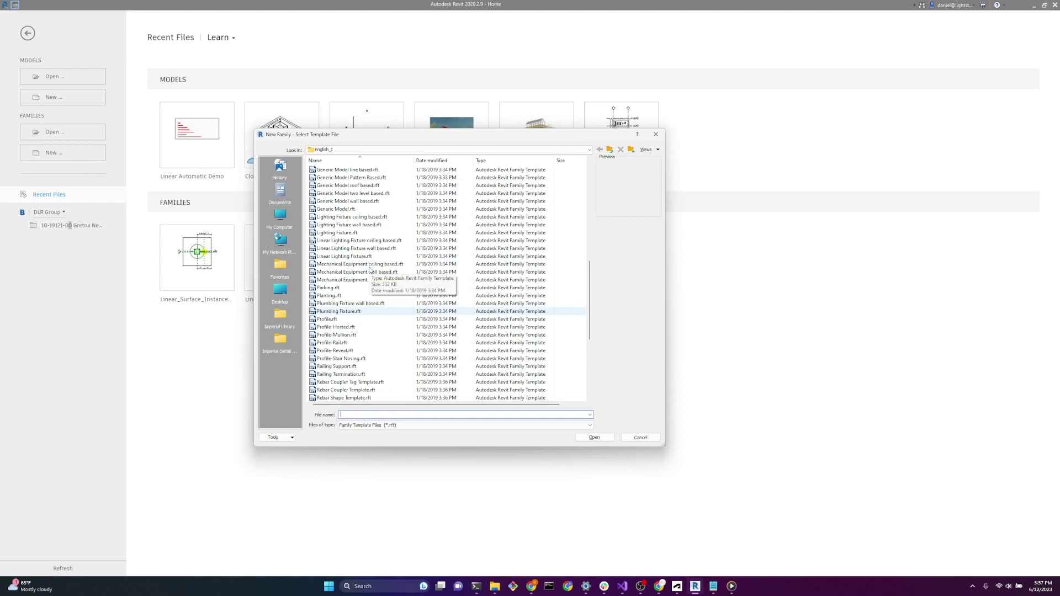
scroll(371, 269, "up", 2)
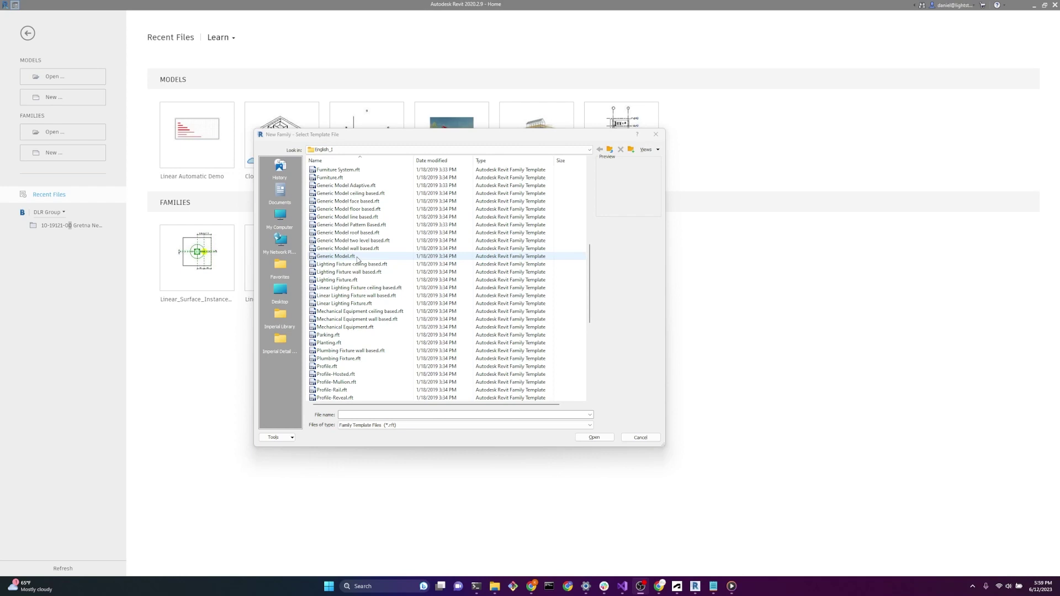
left_click(376, 202)
left_click(607, 438)
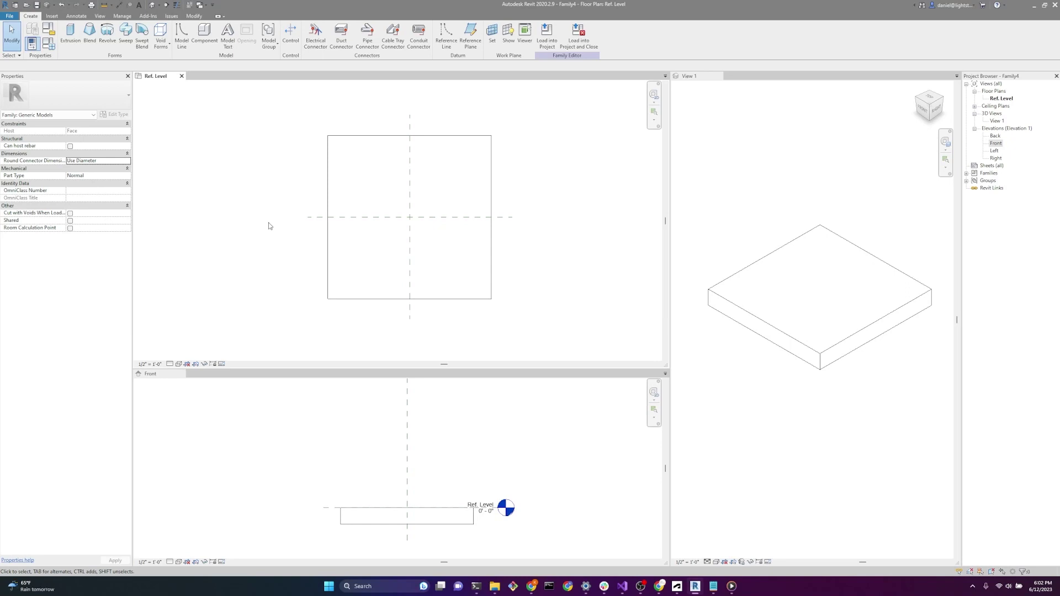
Step: Change the family category from Generic Models to Lighting Fixtures
left_click(51, 31)
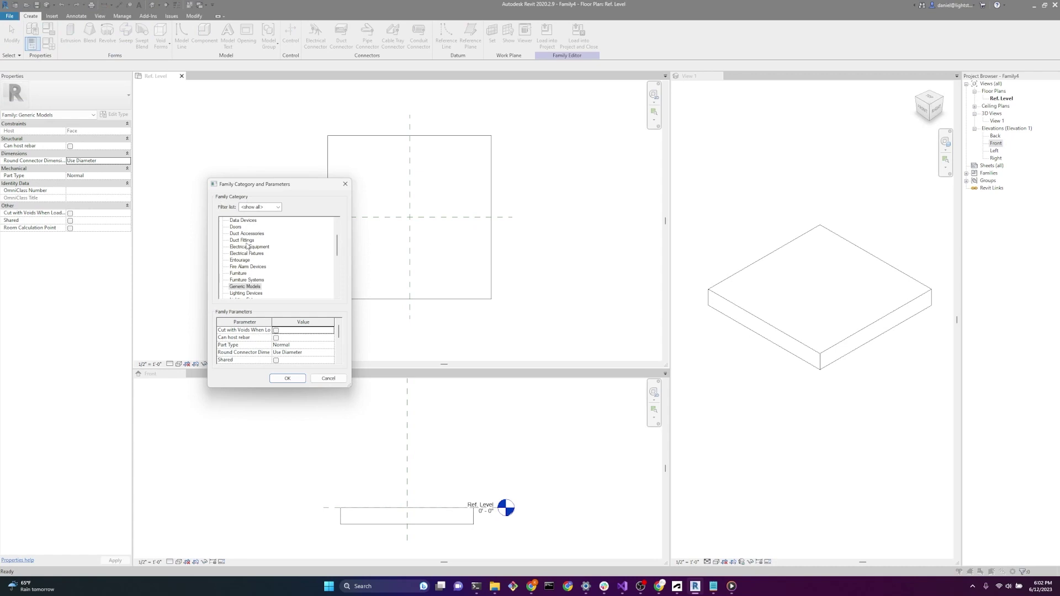
scroll(251, 284, "down", 1)
scroll(259, 286, "down", 1)
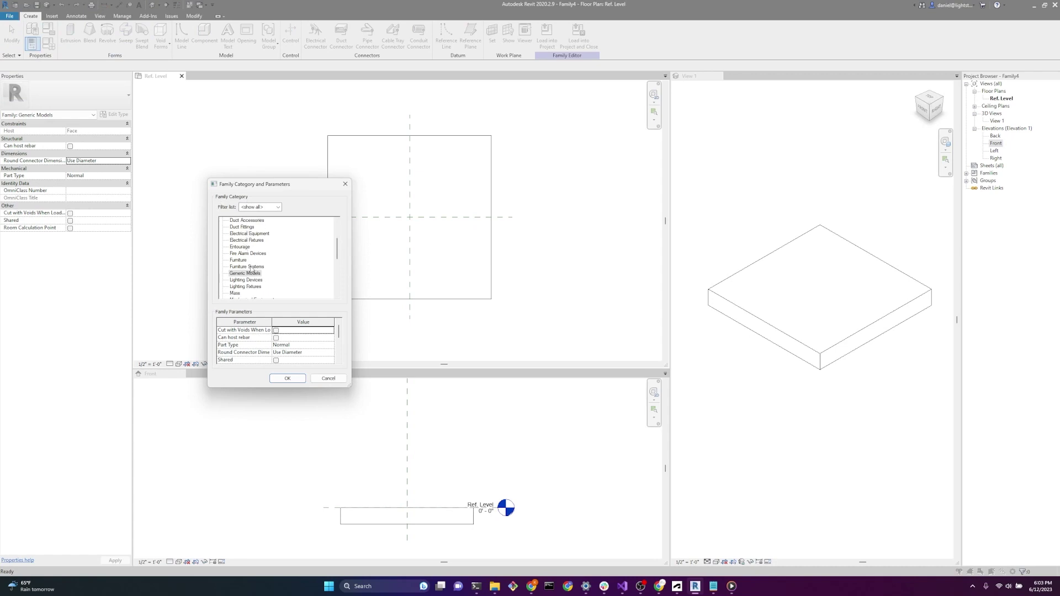
left_click(252, 287)
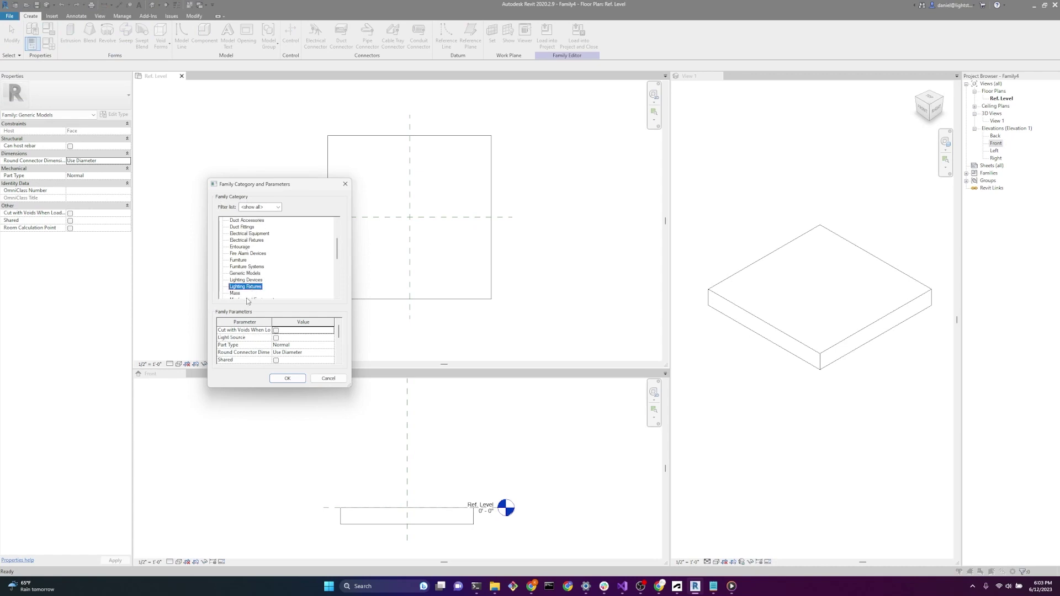
left_click(287, 378)
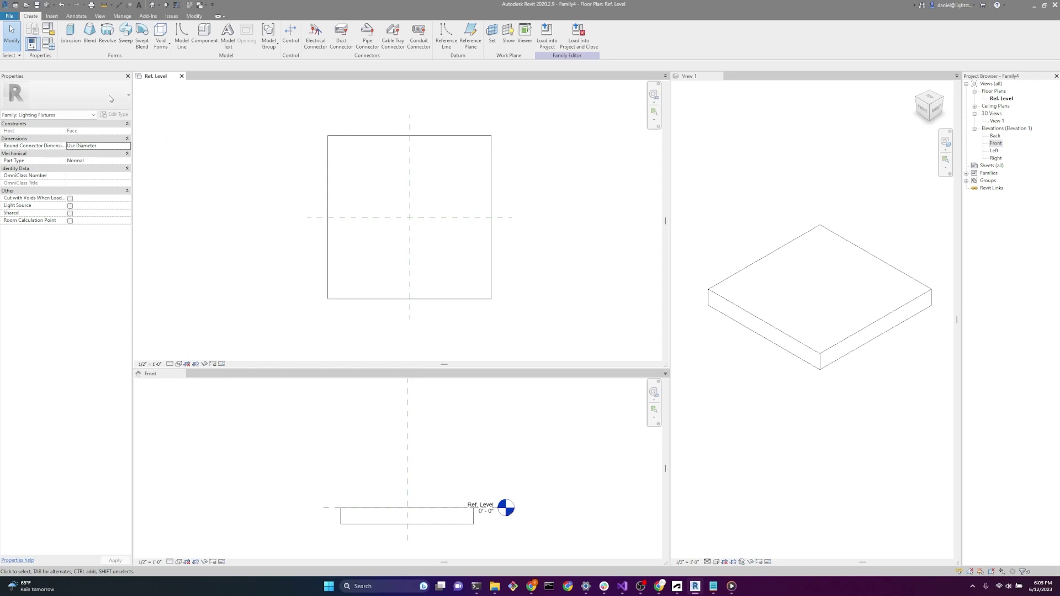
Step: Review the lighting fixture family's parameters in Family Types, leaving them as they are, and return to the model views
left_click(49, 45)
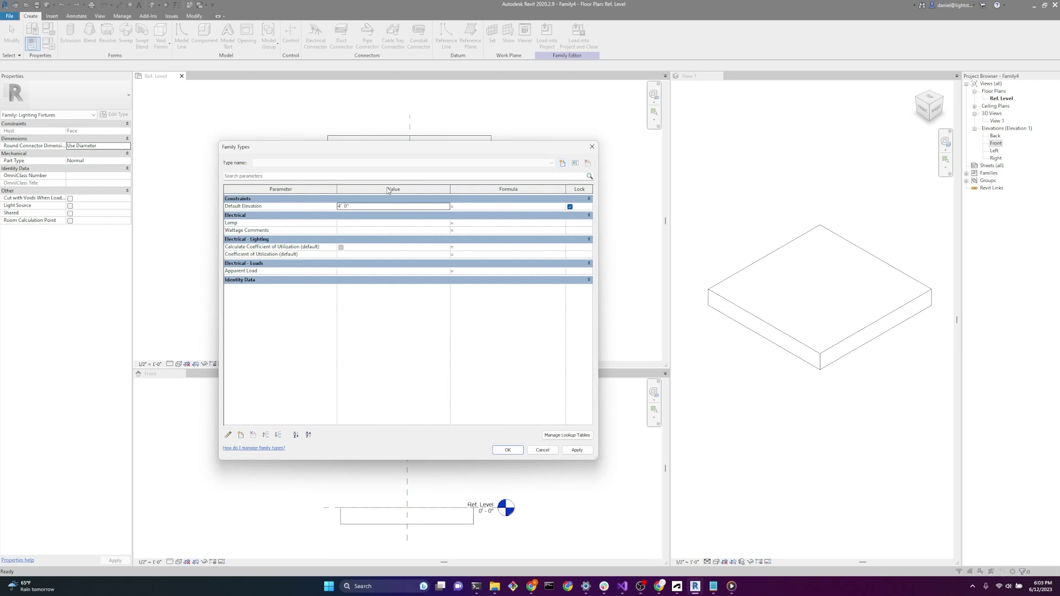
left_click(507, 450)
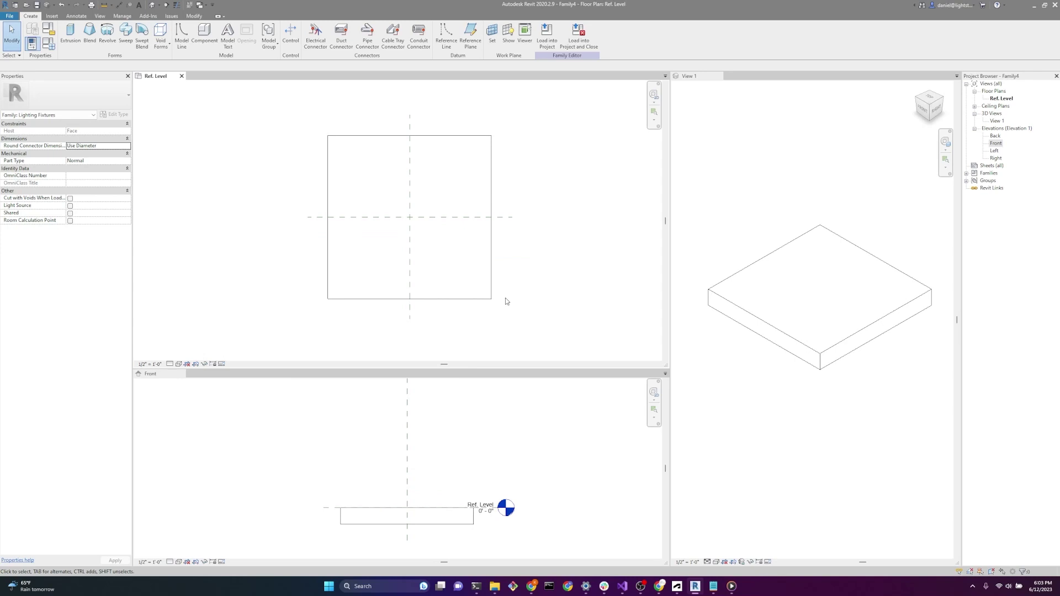
left_click(838, 325)
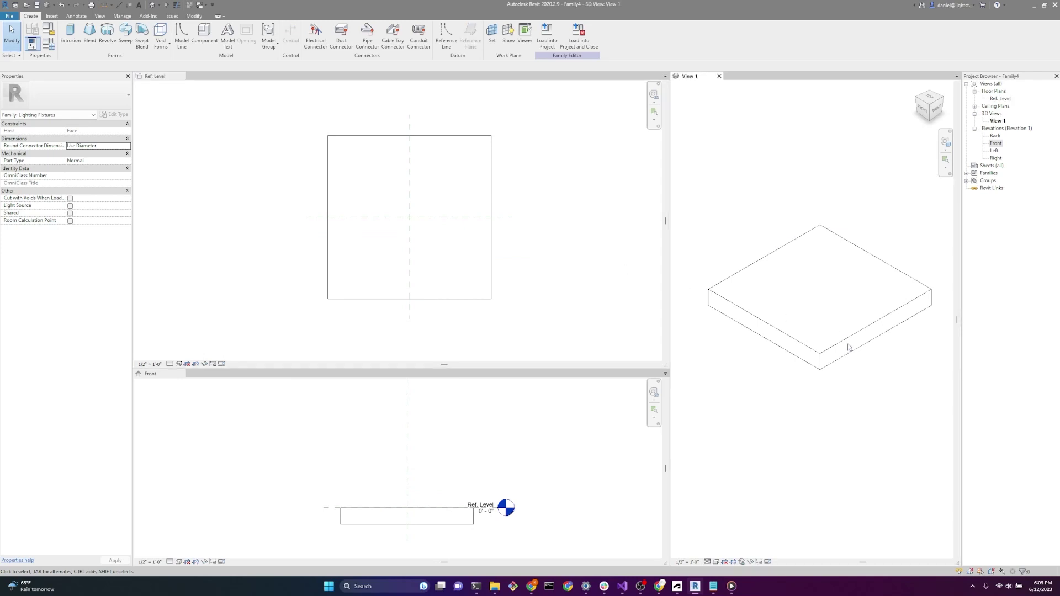
left_click(851, 342)
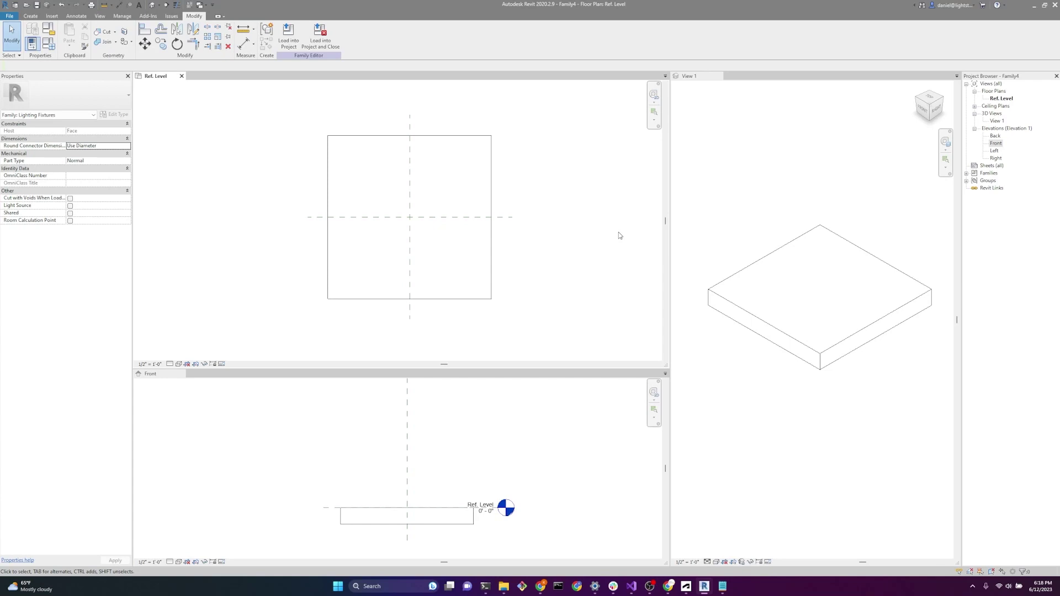
Step: Draw a trial pair of horizontal reference planes in the plan view, one on each side of the horizontal center plane
left_click(31, 15)
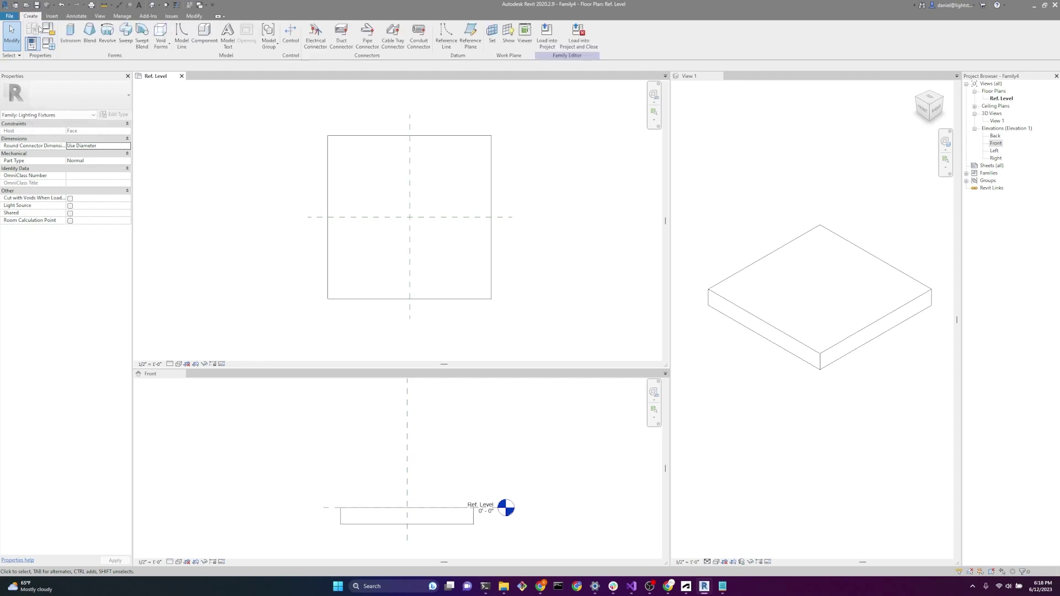
left_click(471, 34)
left_click(307, 190)
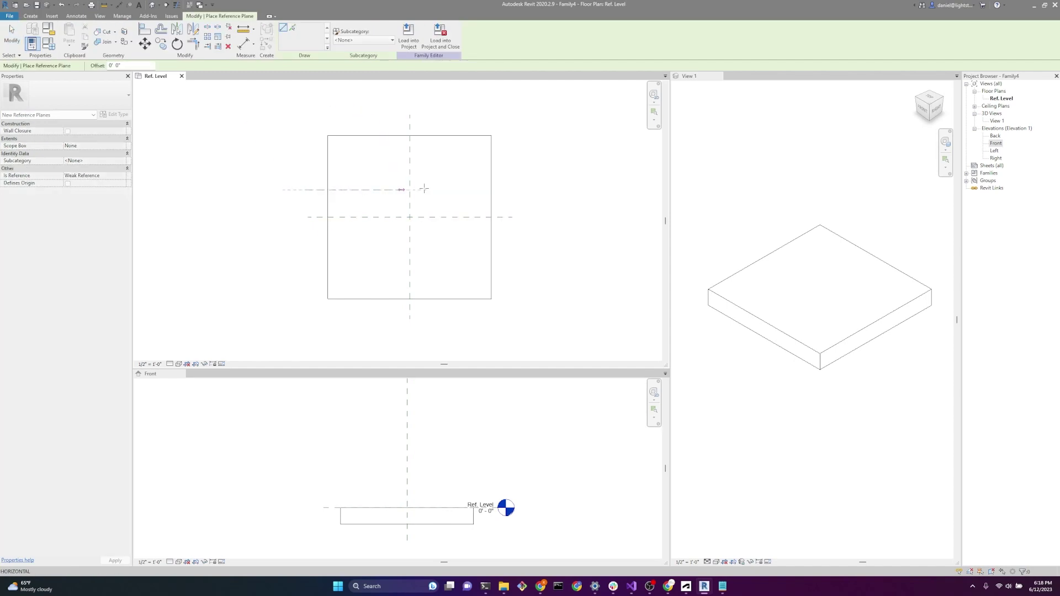
left_click(512, 190)
left_click(512, 248)
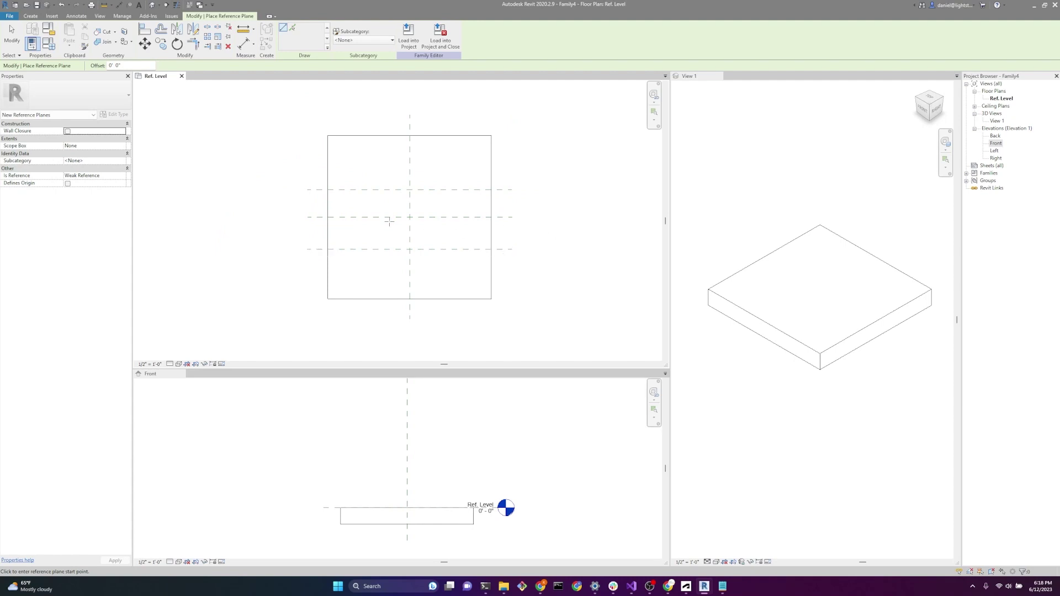
key("Escape")
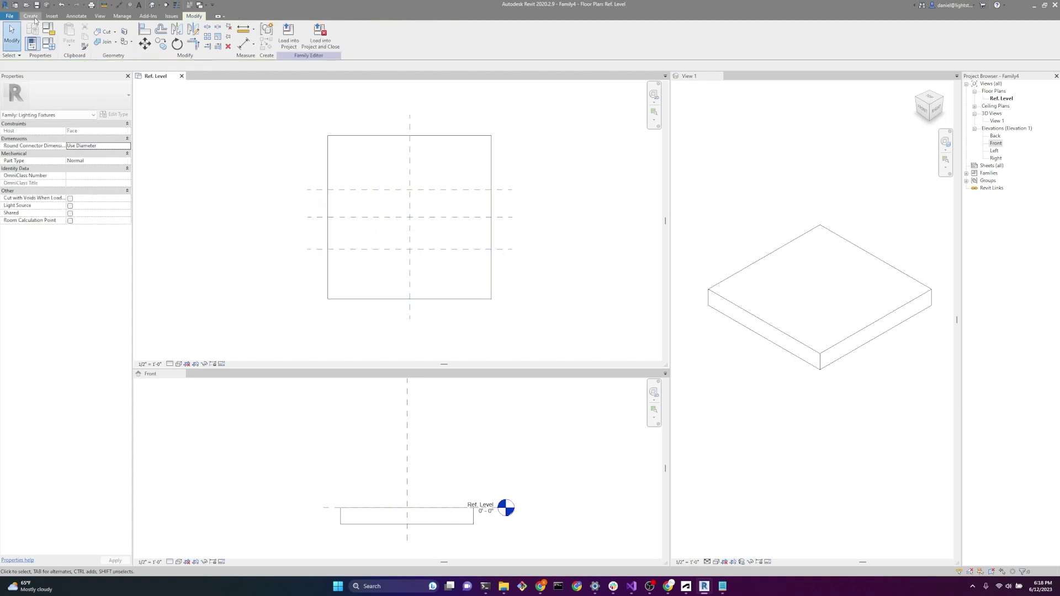
Step: Create a trial rectangular extrusion about 4'-8" by 4'-10" and 1' deep on the host in the plan view
left_click(33, 18)
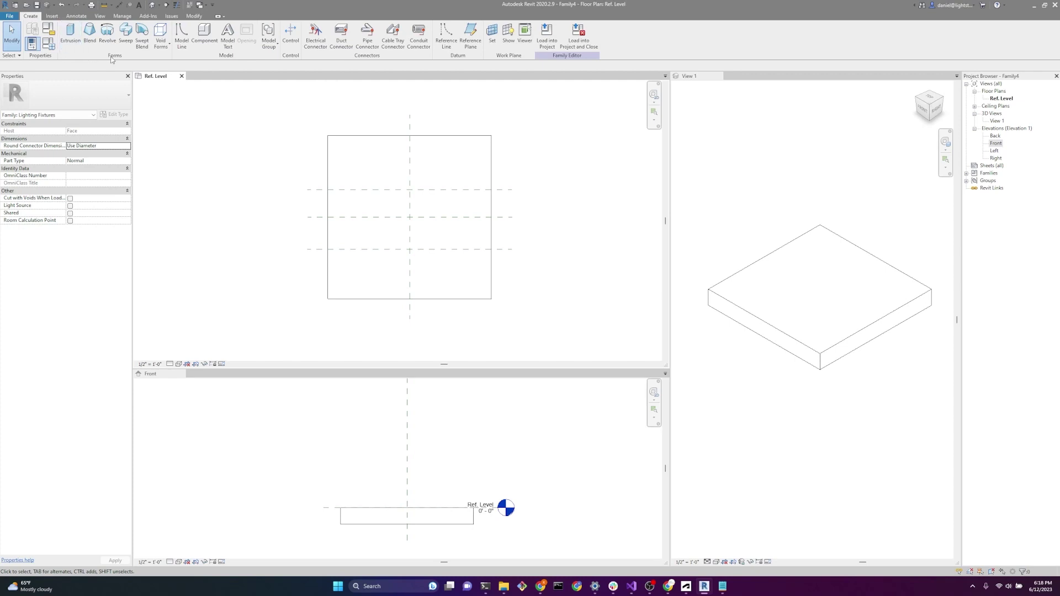
left_click(70, 36)
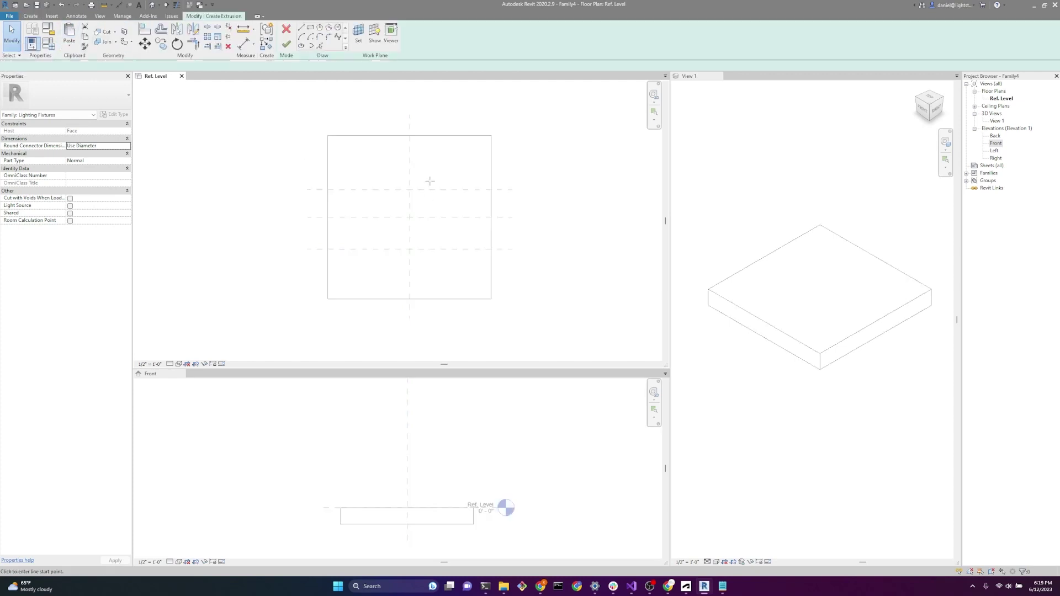
left_click(310, 27)
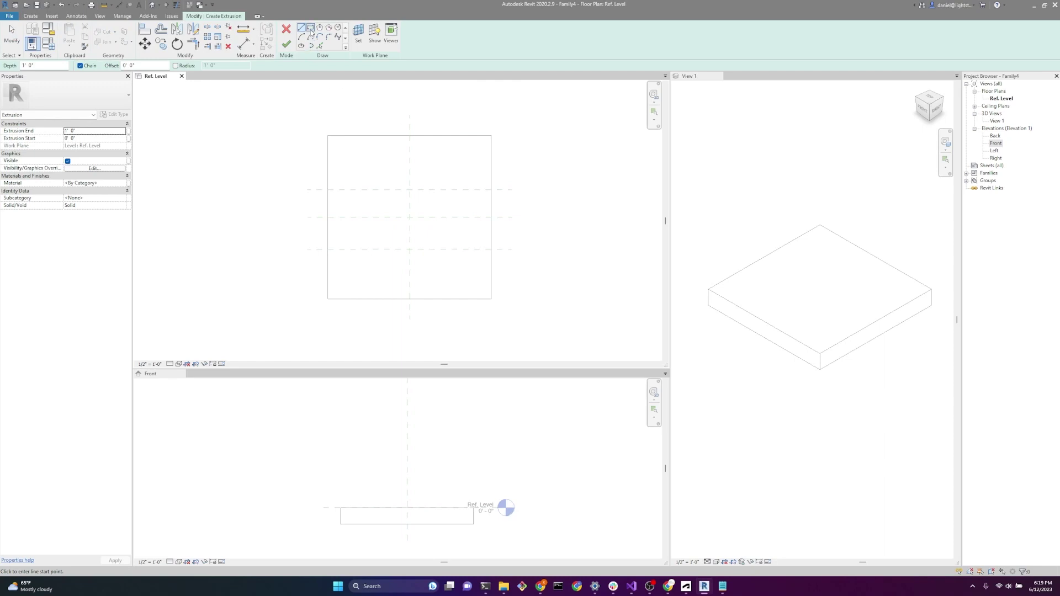
left_click(354, 161)
left_click(450, 260)
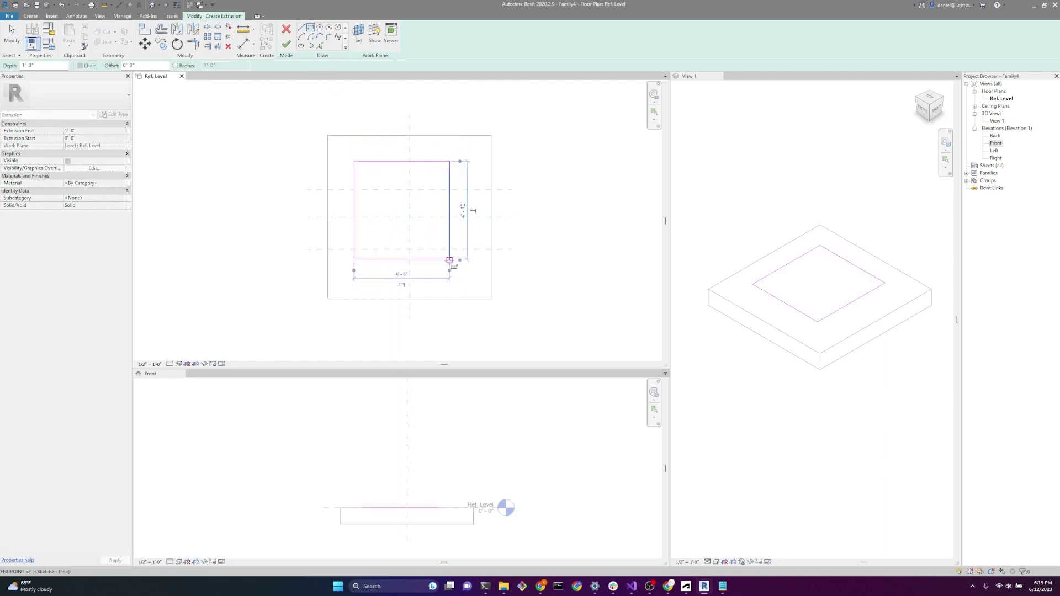
left_click(287, 46)
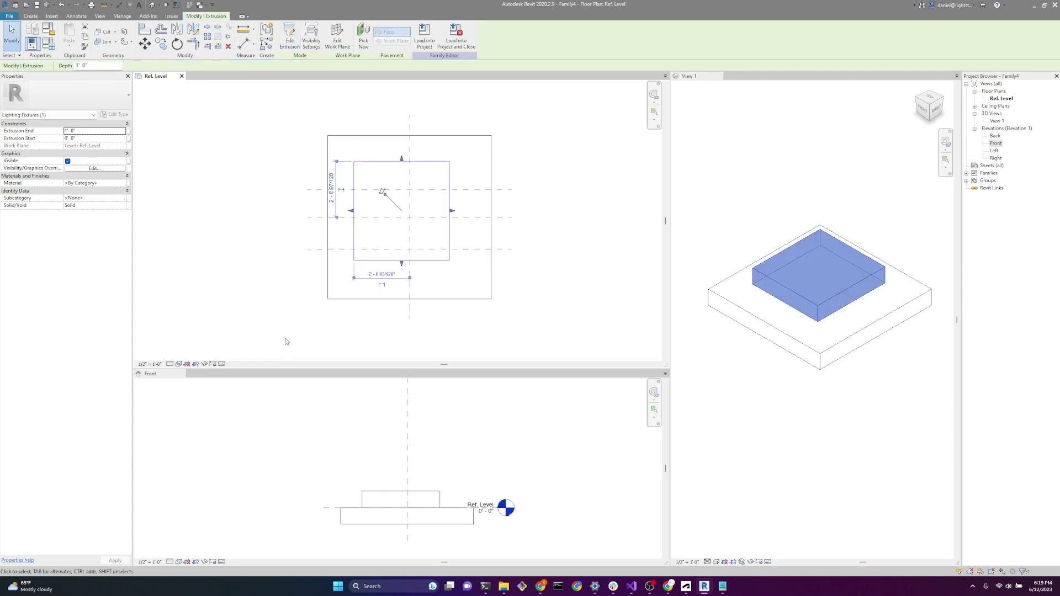
left_click(601, 266)
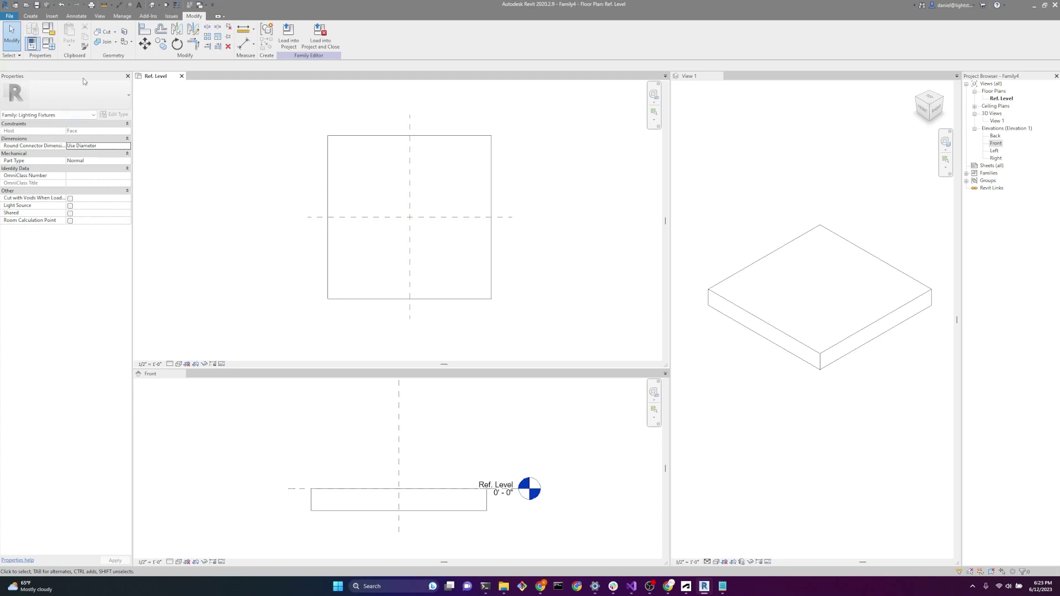
Step: Draw two horizontal reference planes across the host in plan, one above the center plane and one about 1'-11" below it
left_click(28, 17)
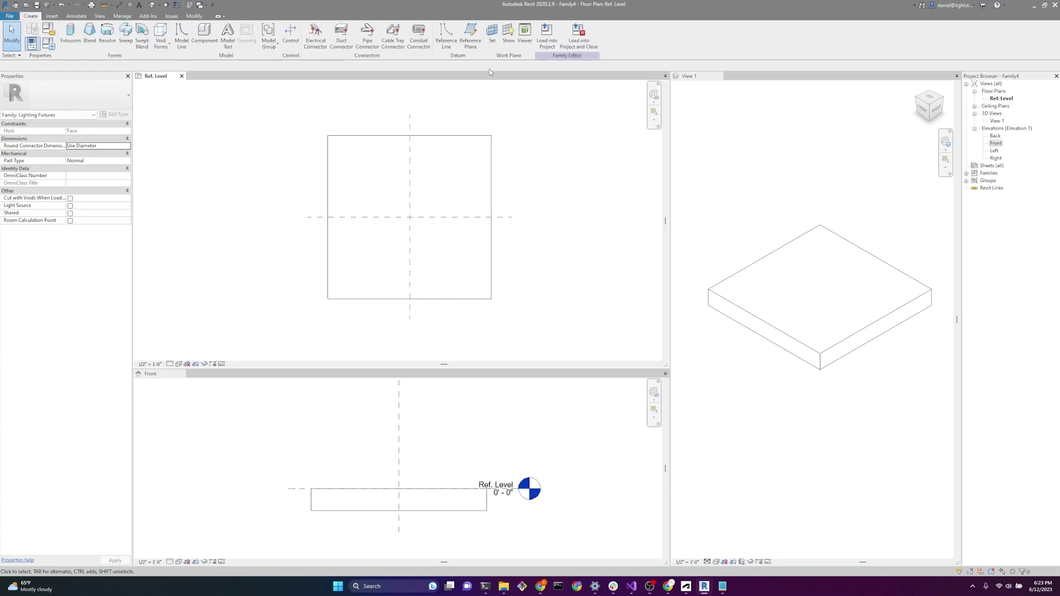
left_click(475, 48)
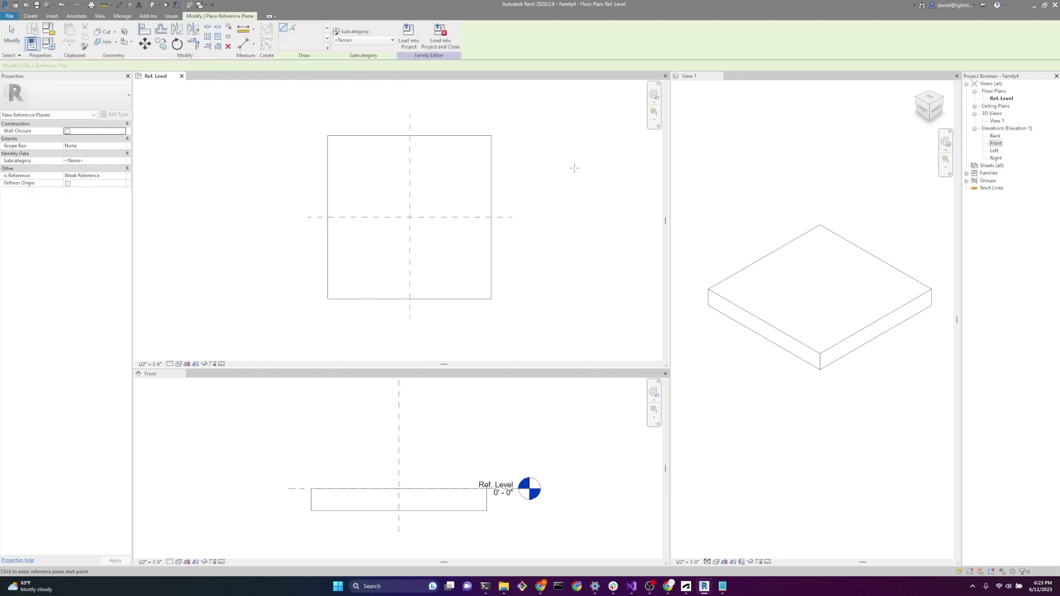
left_click(307, 174)
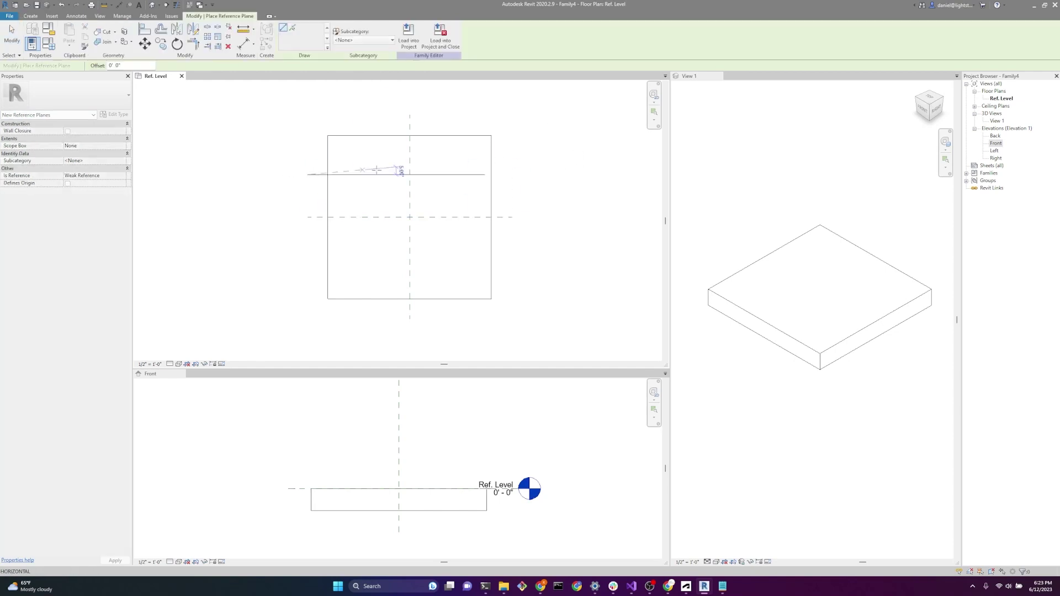
left_click(512, 174)
left_click(308, 256)
left_click(512, 256)
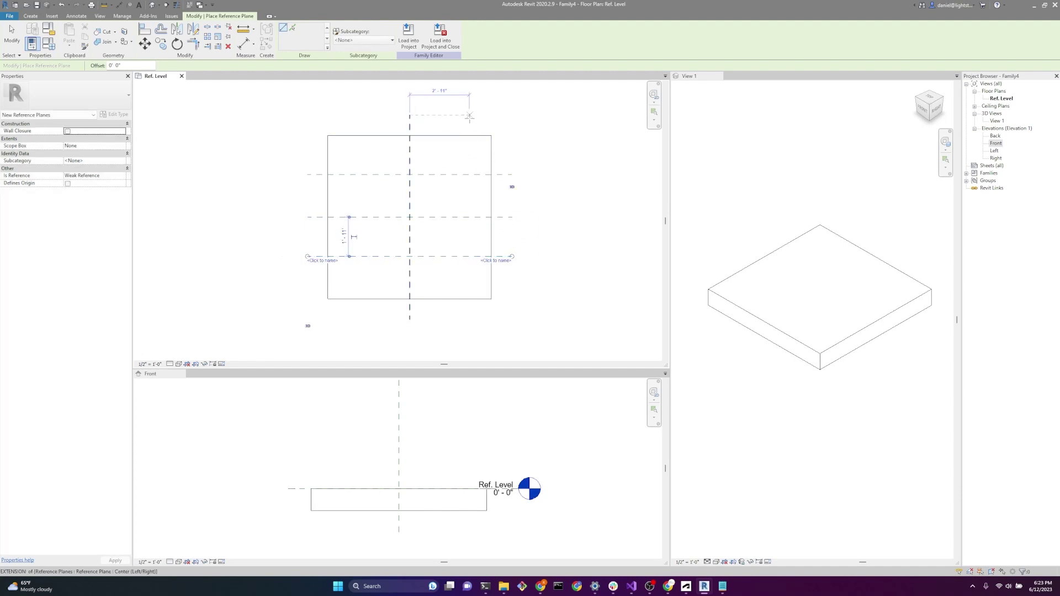
Step: Draw two vertical reference planes in plan, about 2'-11" right and 3'-2" left of the center plane
left_click(469, 115)
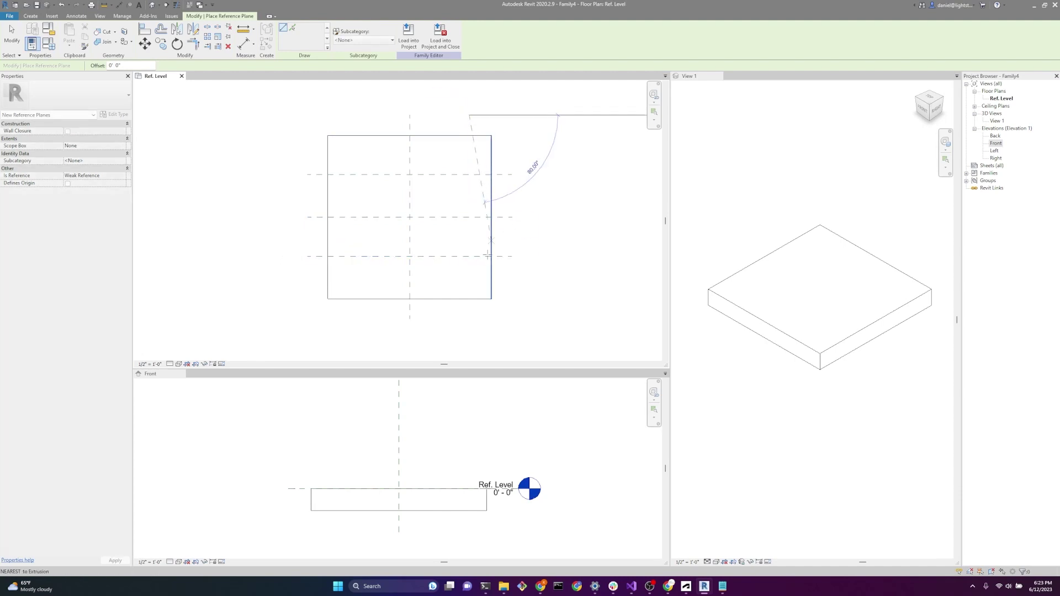
left_click(345, 115)
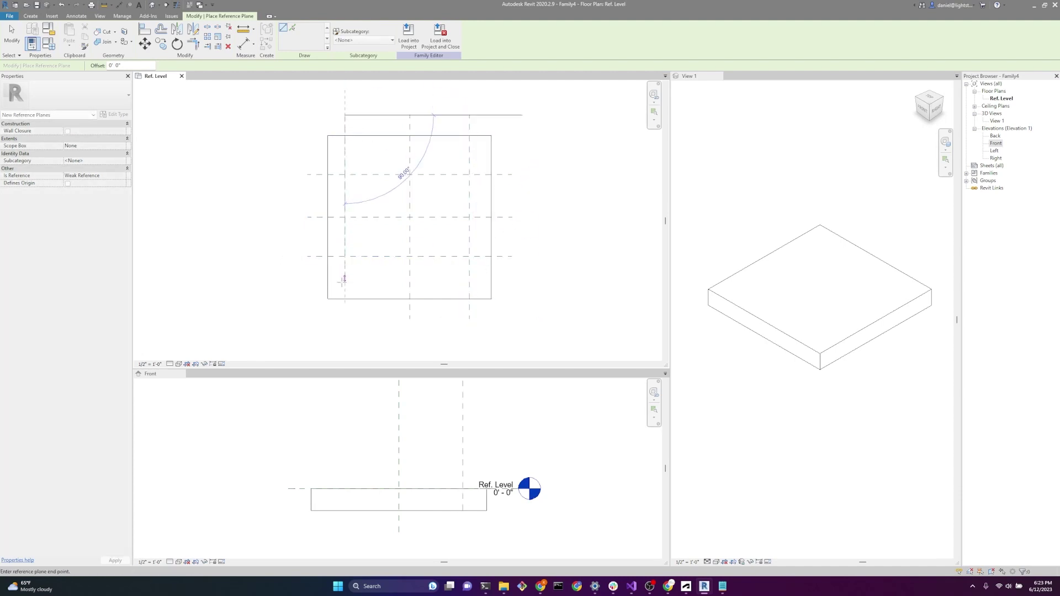
left_click(344, 319)
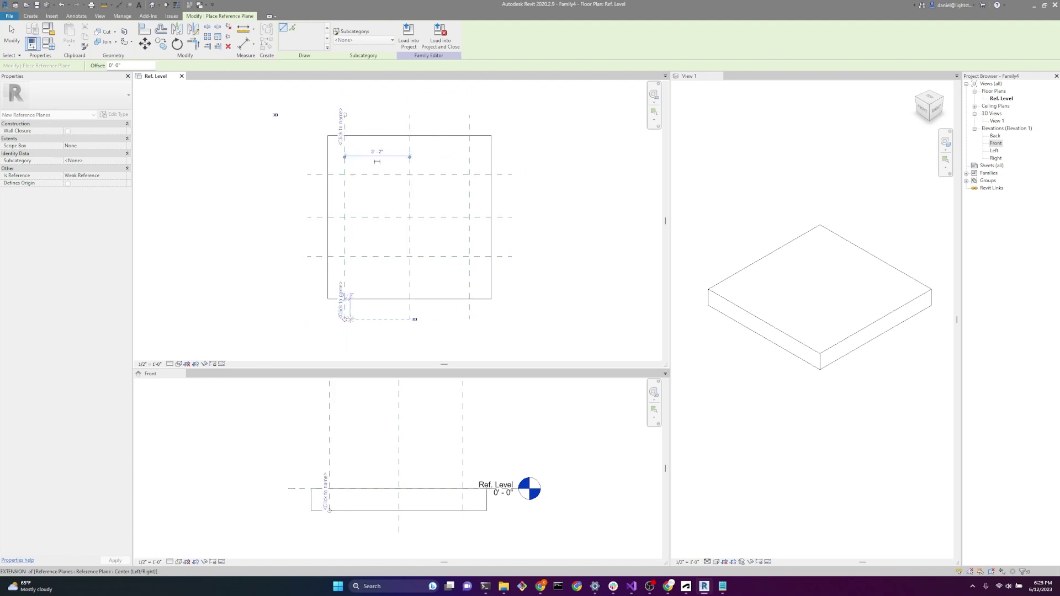
Step: Draw two horizontal reference planes above the reference level in the Front elevation and return to the Ref. Level plan
left_click(155, 375)
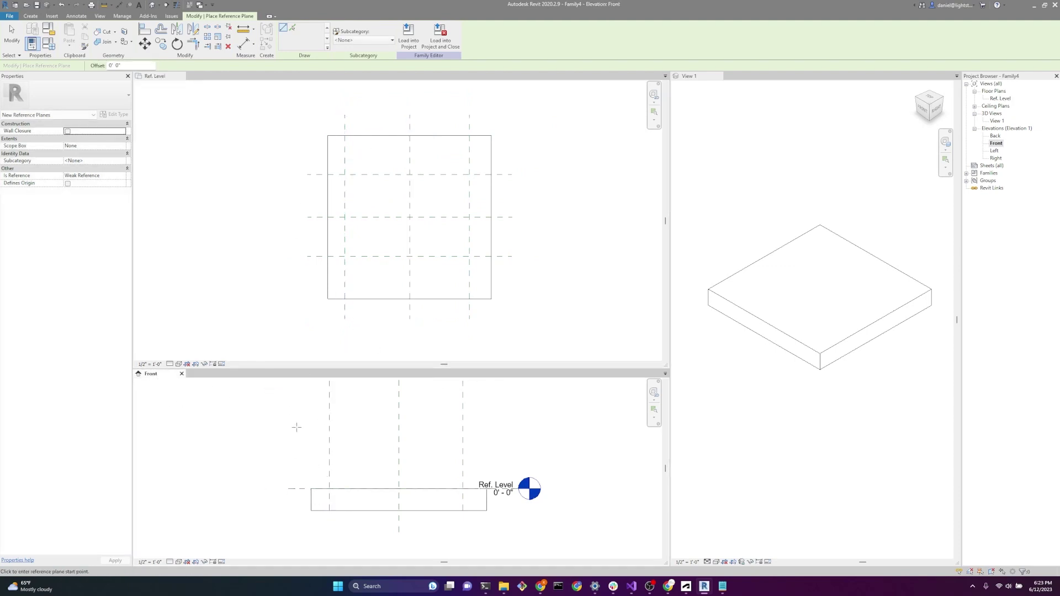
left_click(265, 454)
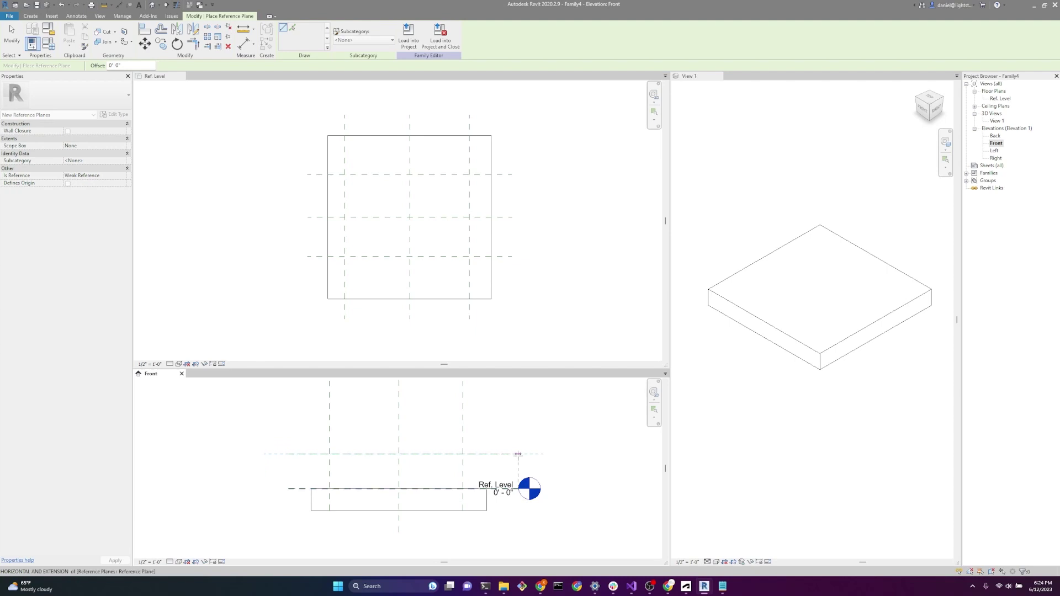
left_click(517, 454)
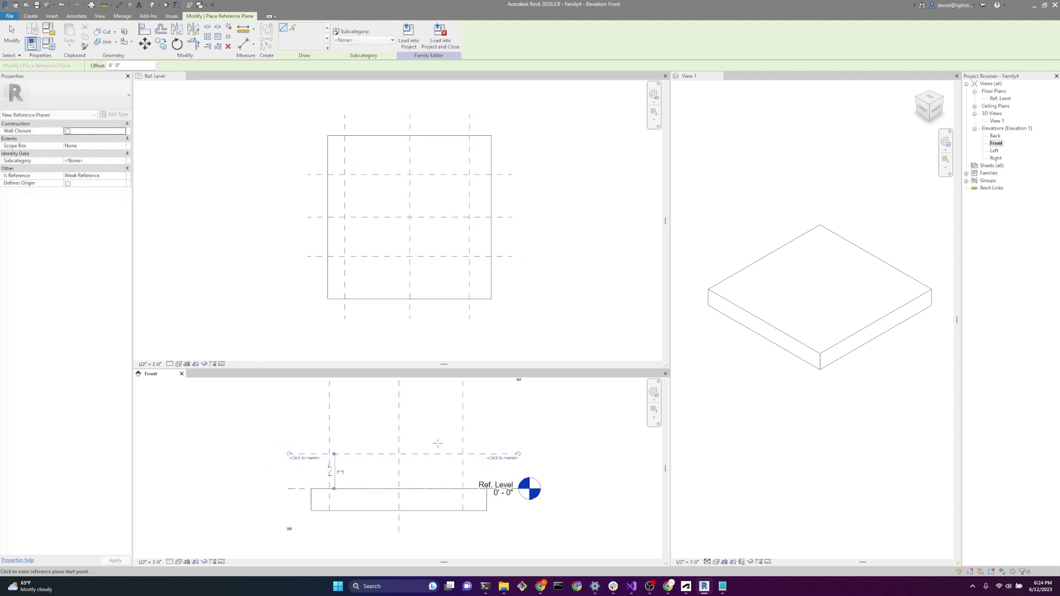
left_click(288, 426)
left_click(517, 426)
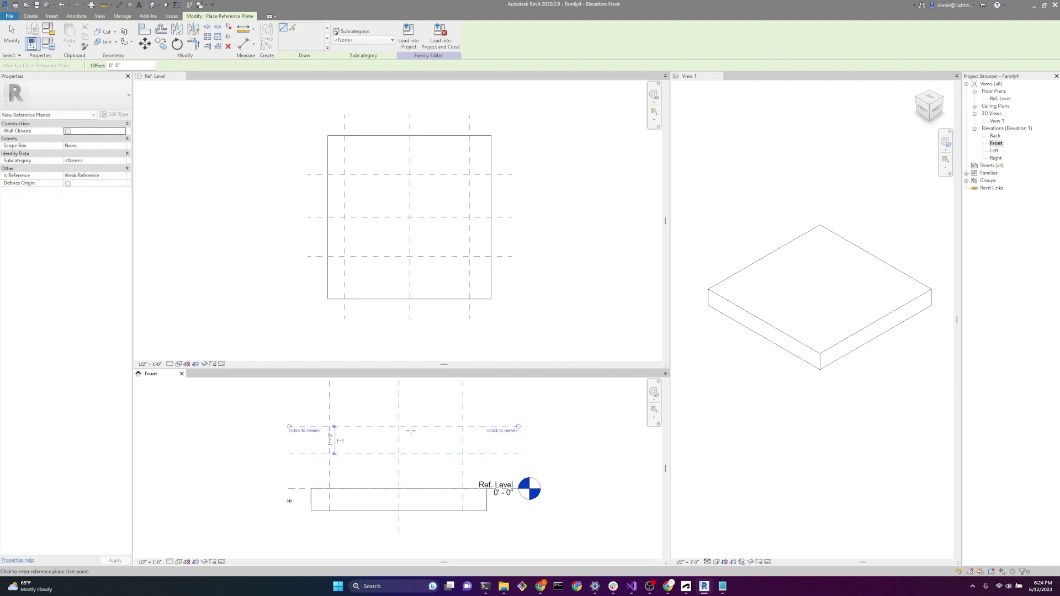
key("Escape")
key("Escape")
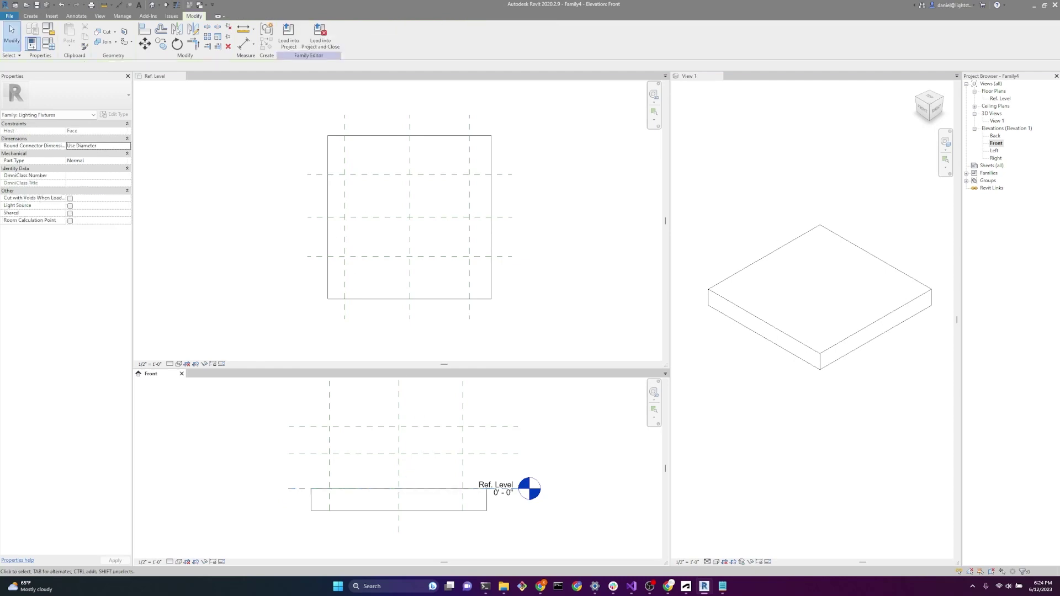
key("ctrl+Tab")
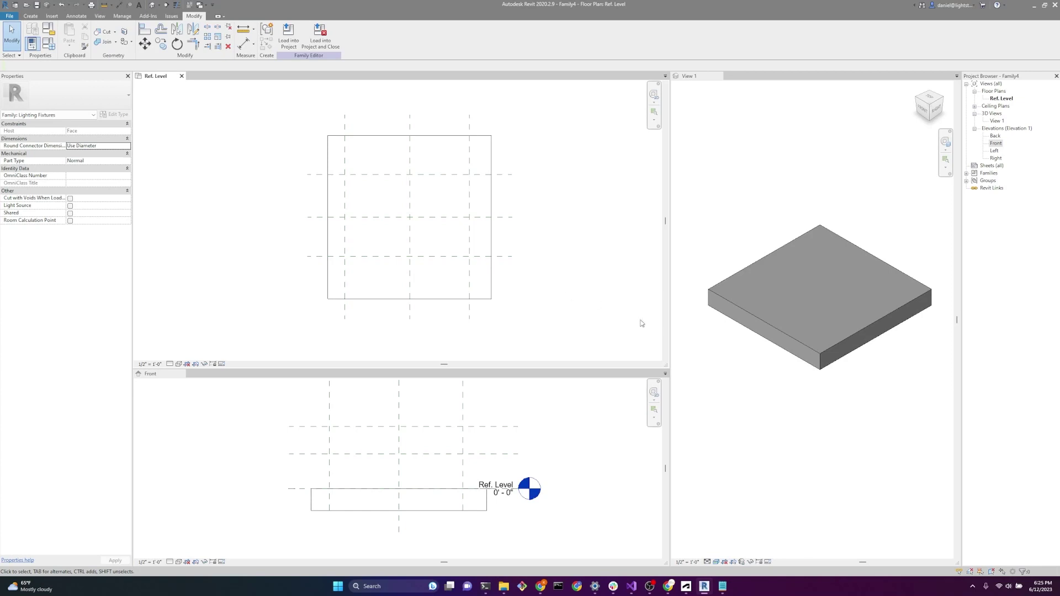
left_click(817, 267)
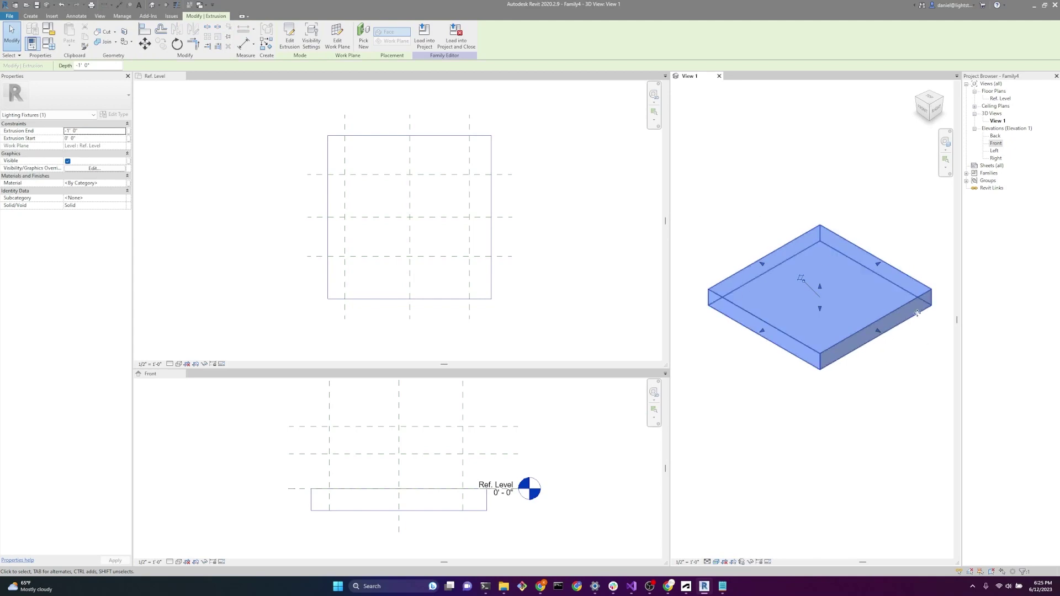
left_click(597, 291)
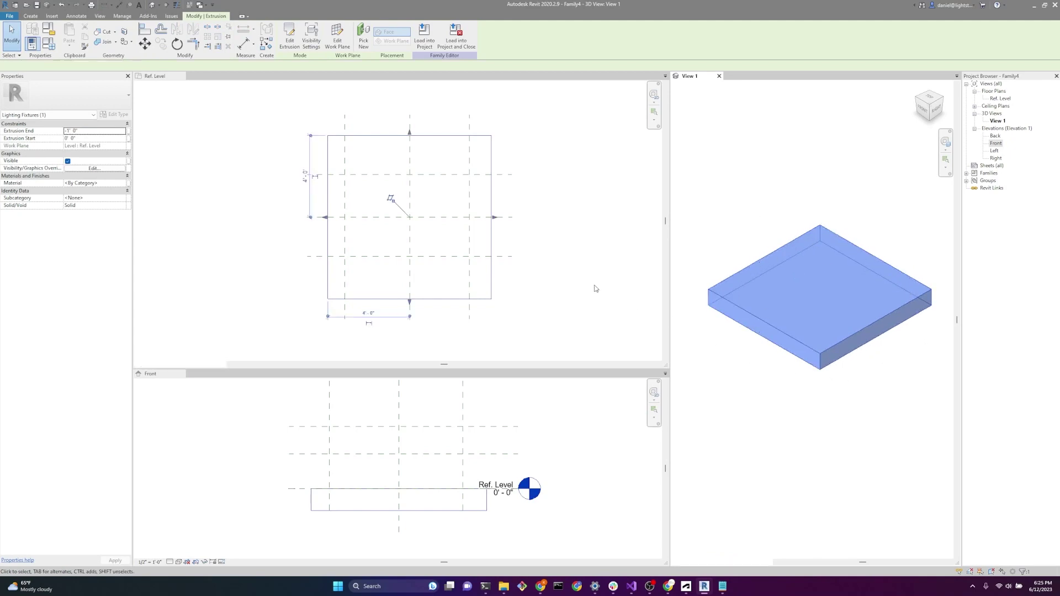
left_click(247, 226)
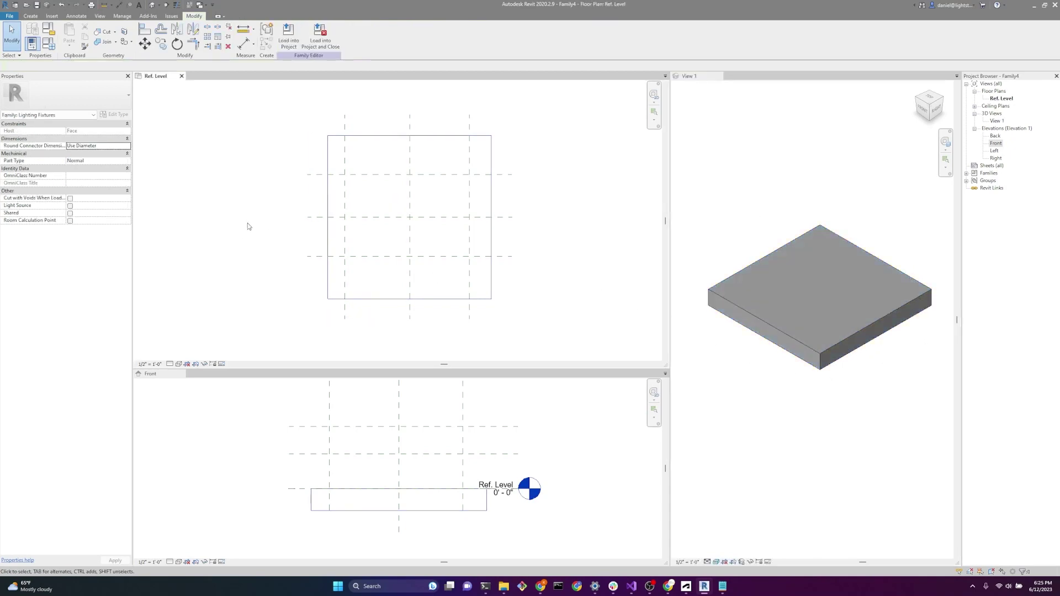
Step: Create a rectangular extrusion 1' deep in plan between the four outer reference planes, with its sides locked to them
left_click(31, 16)
left_click(75, 40)
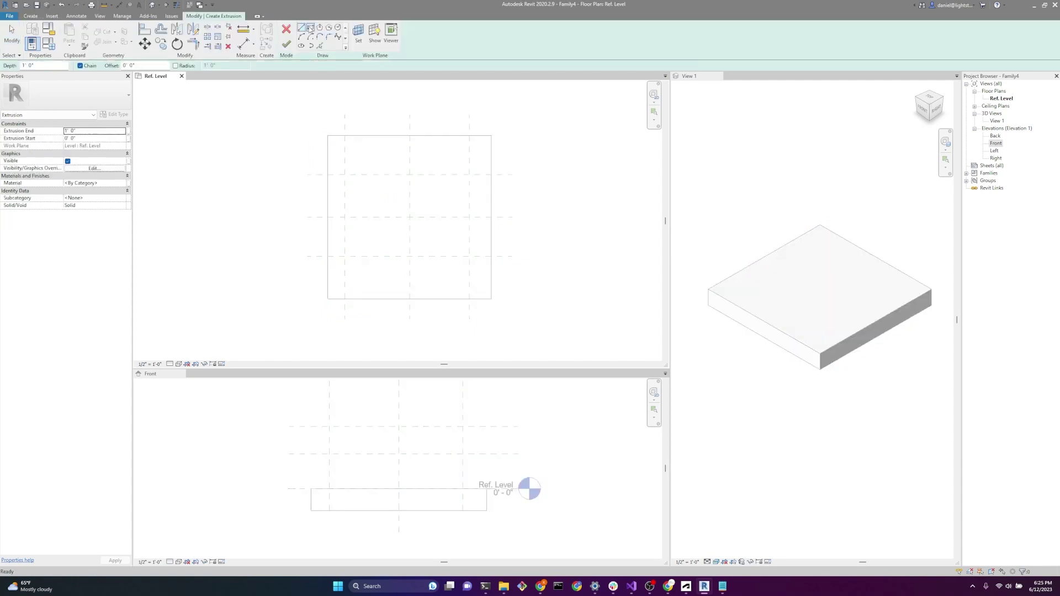
left_click(310, 28)
left_click(344, 175)
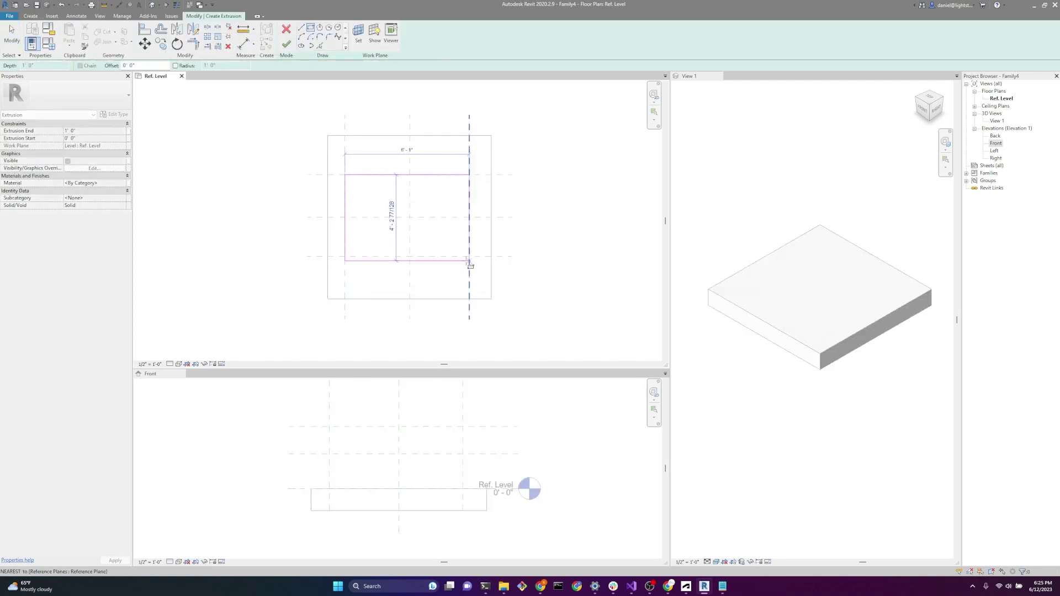
left_click(468, 256)
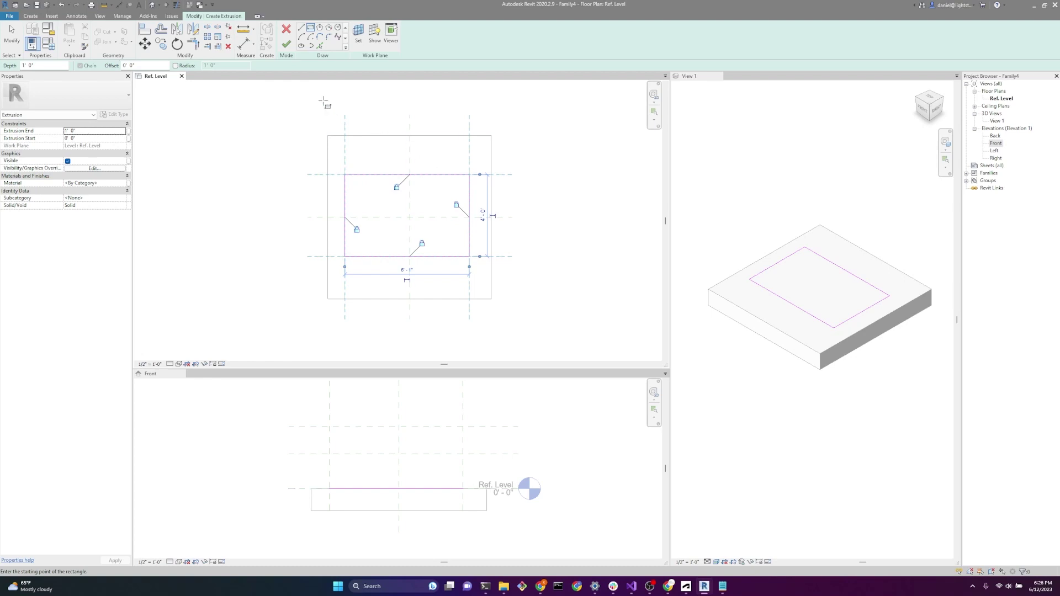
left_click(286, 44)
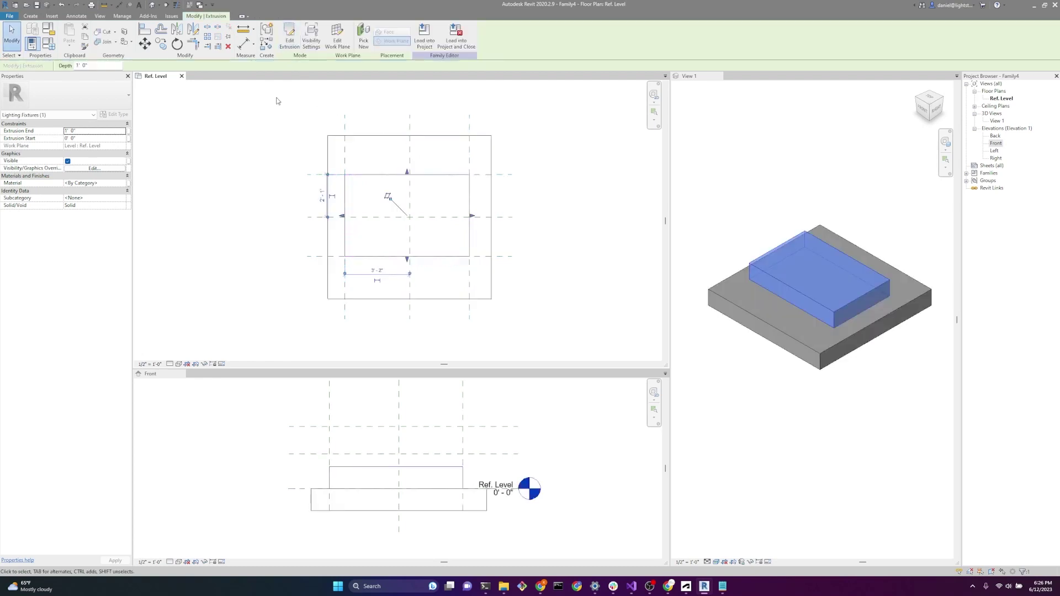
left_click(229, 251)
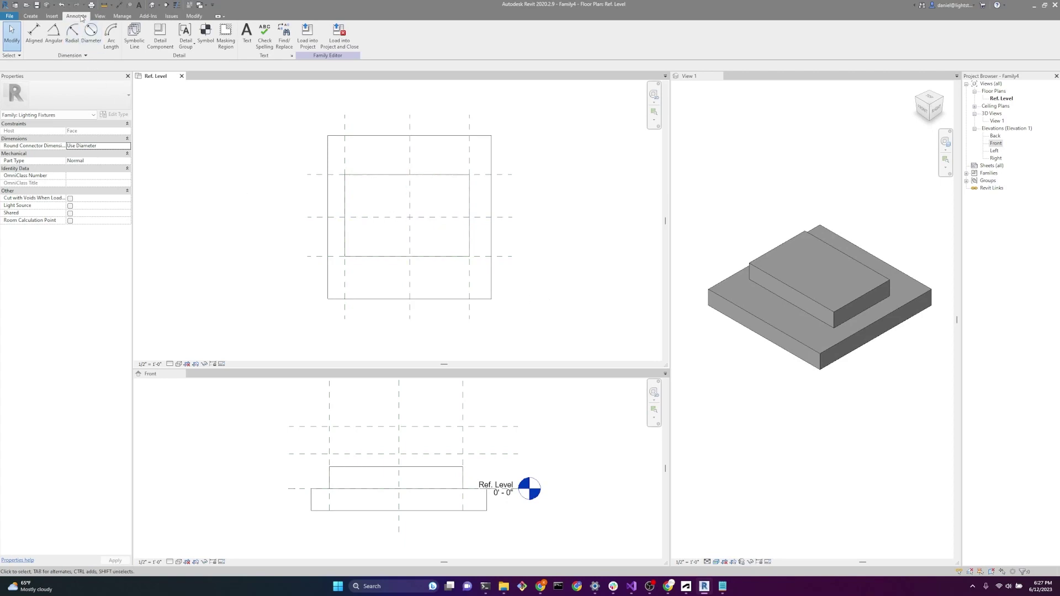
Step: Place aligned dimensions in plan between the two outer vertical reference planes and between the two outer horizontal ones
left_click(34, 39)
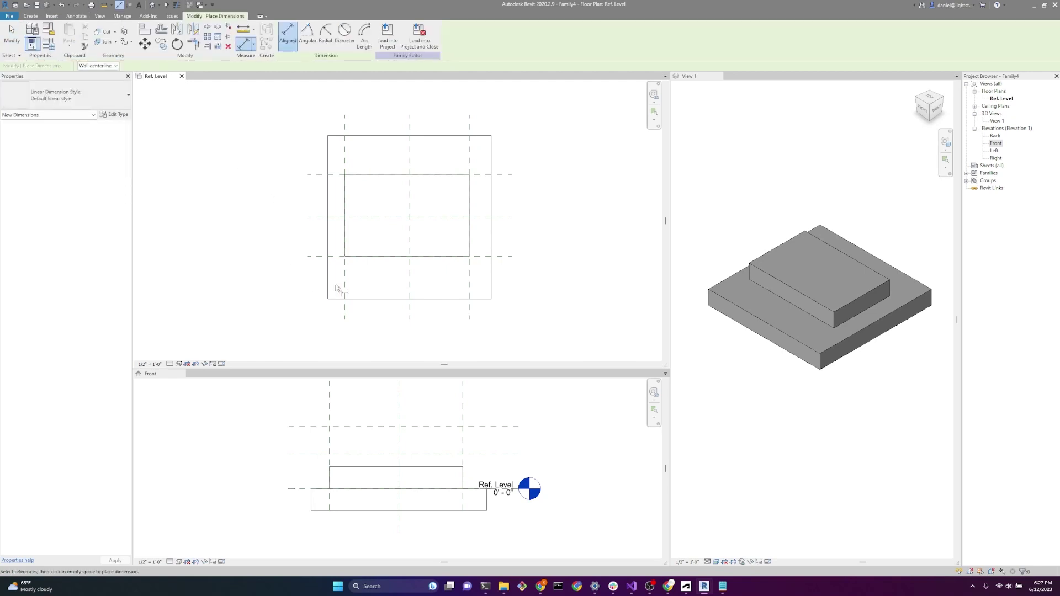
scroll(294, 215, "up", 2)
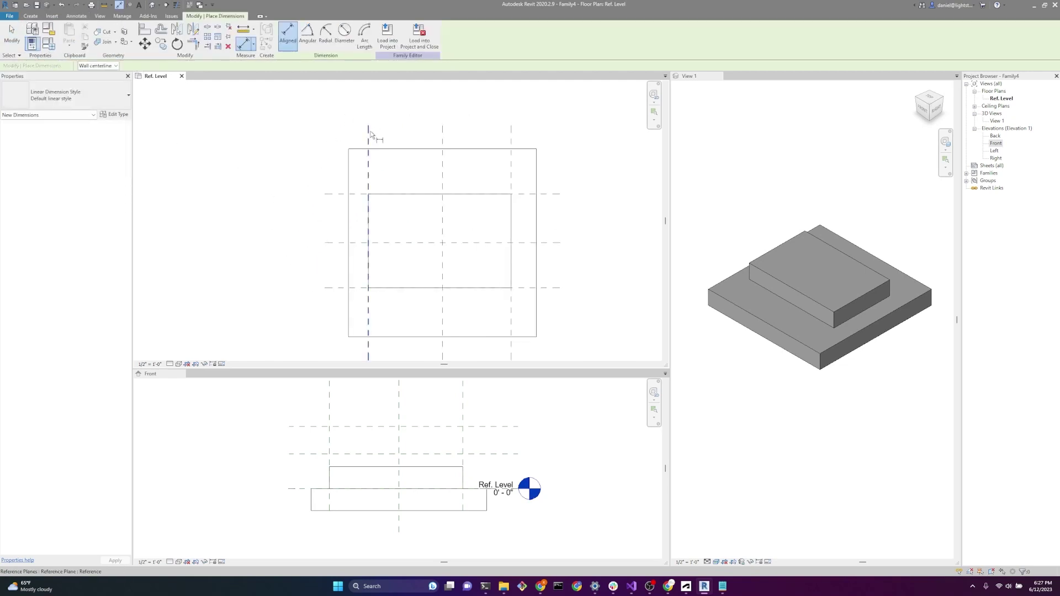
left_click(369, 135)
left_click(511, 124)
left_click(587, 122)
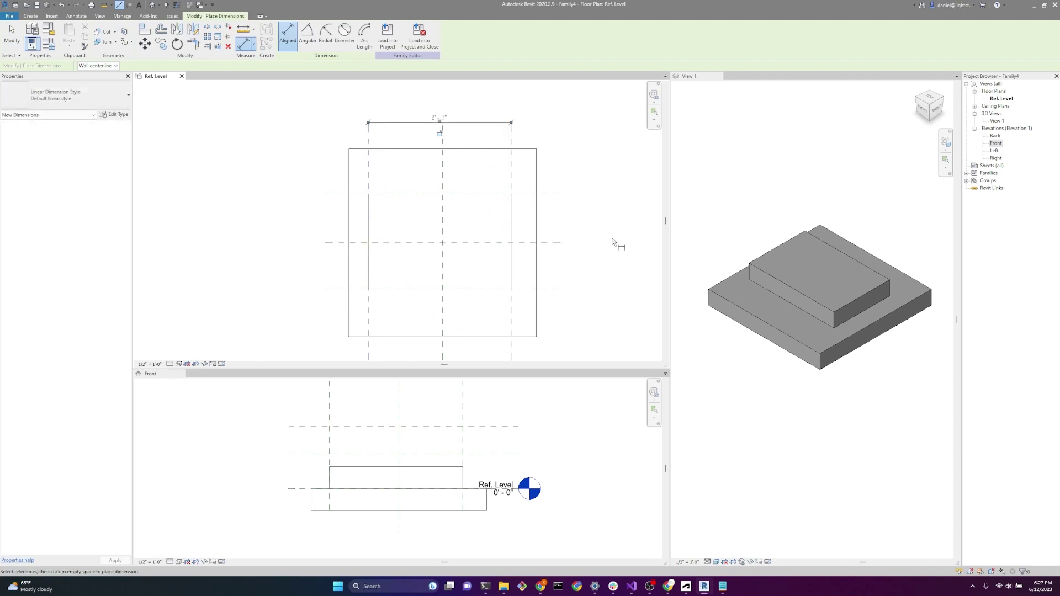
left_click(330, 194)
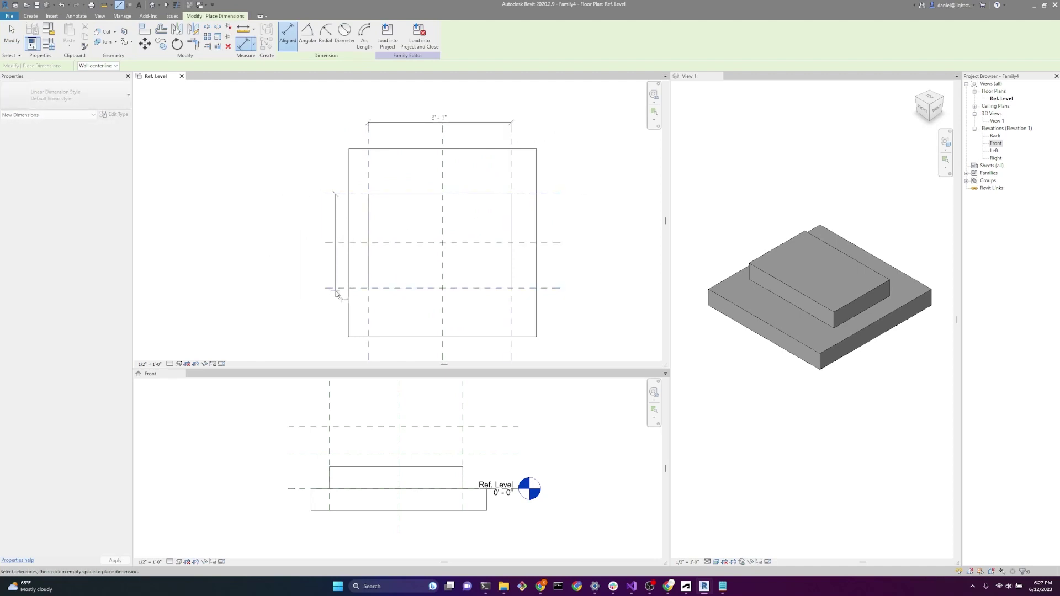
left_click(329, 288)
left_click(297, 238)
scroll(238, 204, "down", 1)
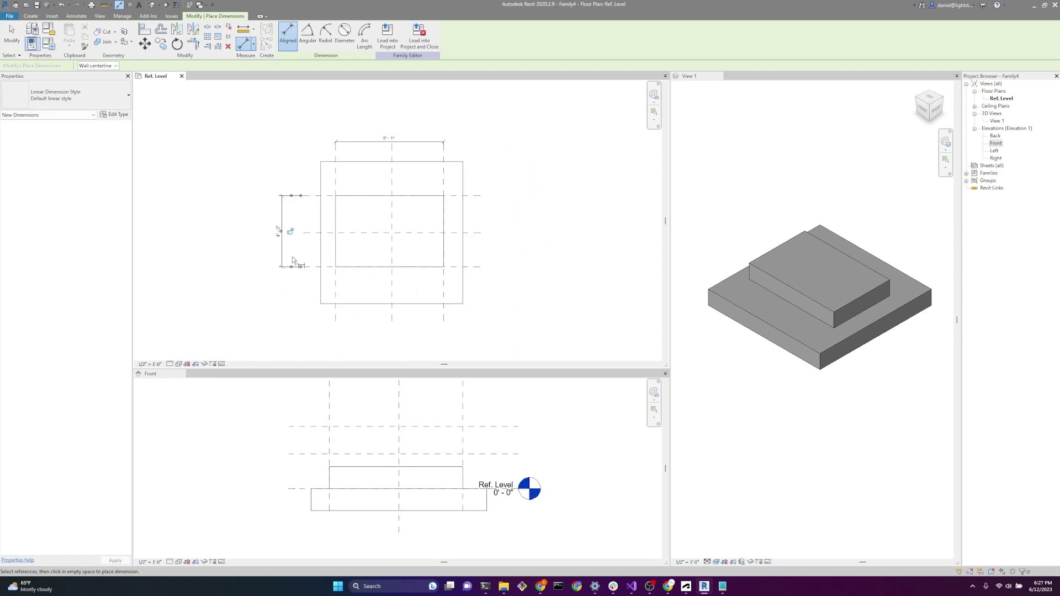
Step: Dimension the upper, center and lower horizontal reference planes in one string and make the spacing equal
scroll(319, 299, "up", 2)
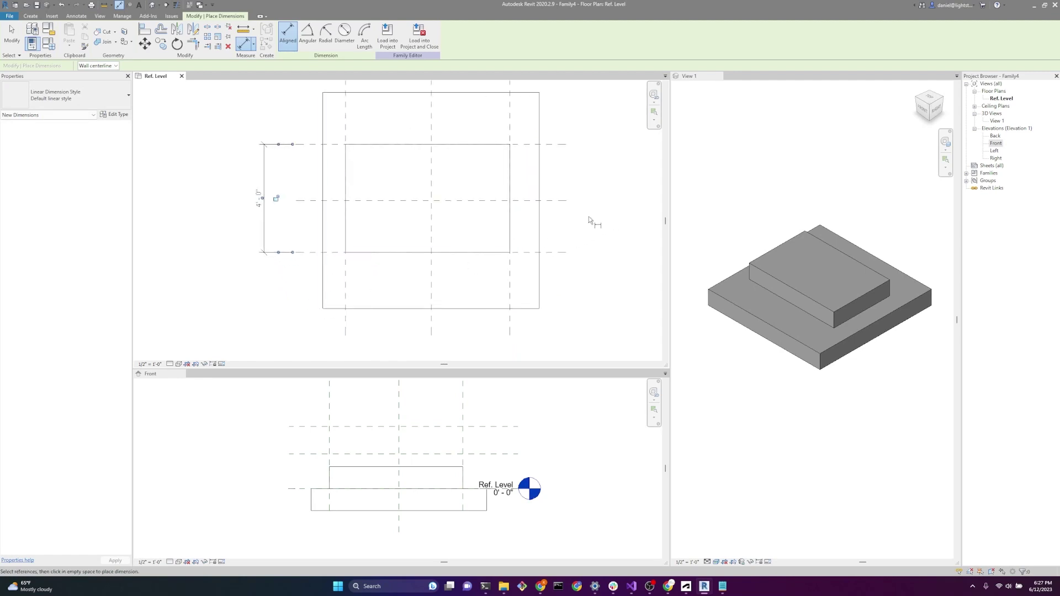
scroll(585, 215, "down", 1)
left_click(567, 154)
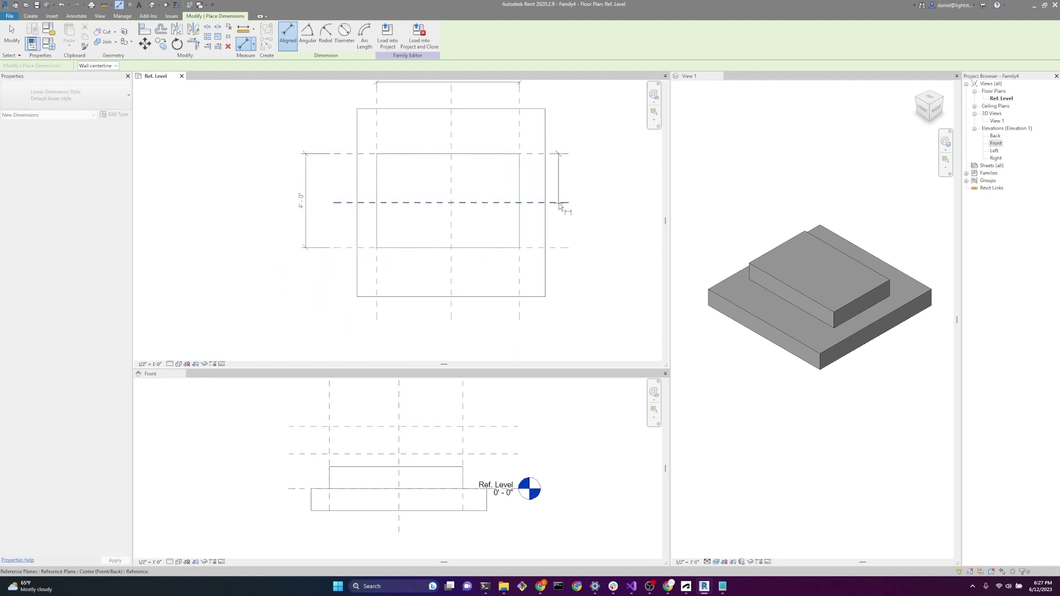
left_click(559, 203)
left_click(568, 248)
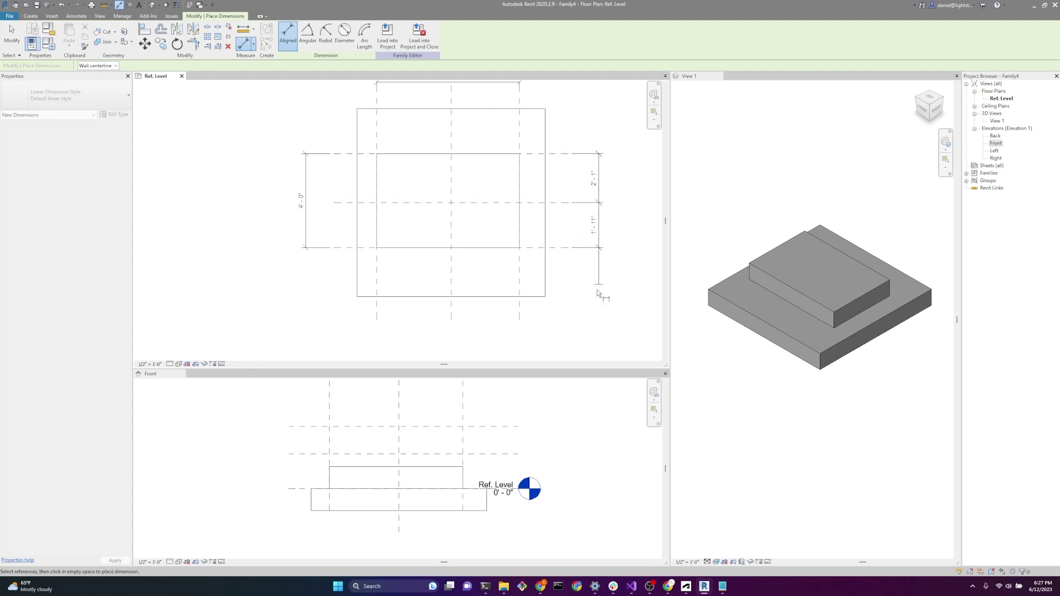
left_click(581, 313)
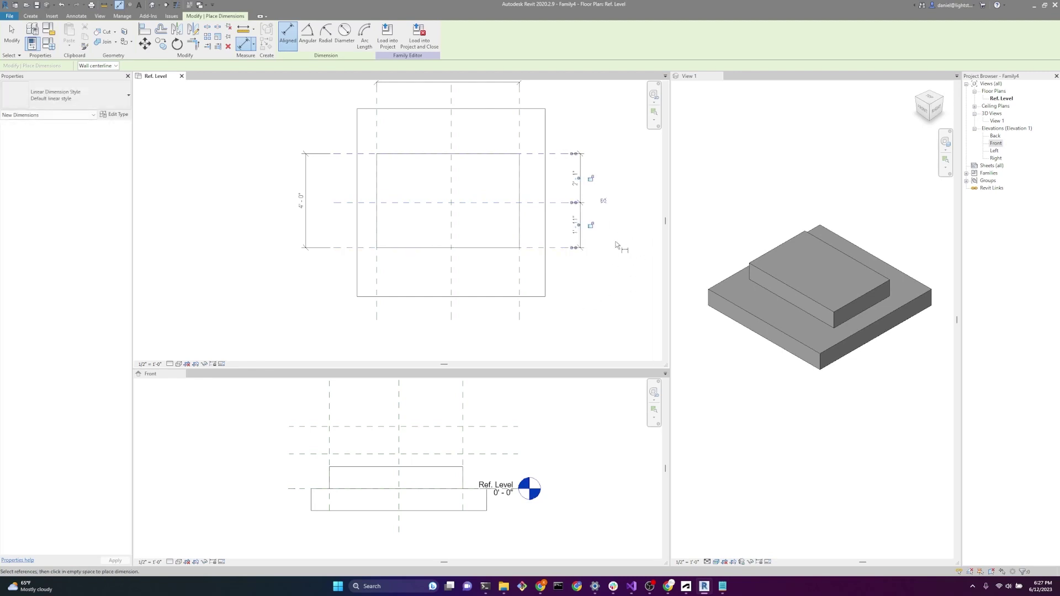
left_click(604, 202)
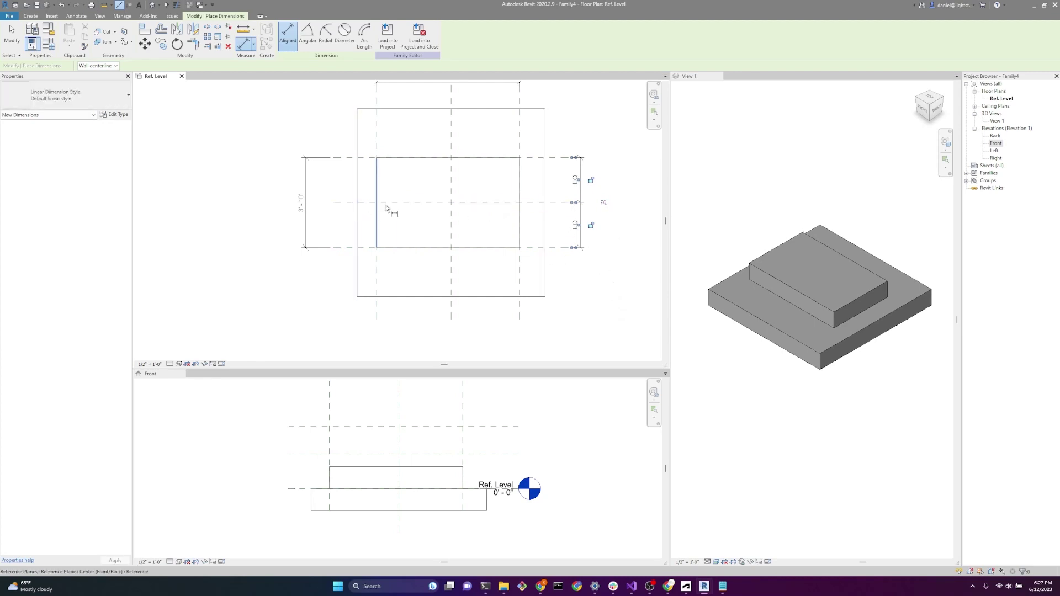
Step: Dimension the left, center and right vertical reference planes in one string below the host and make the spacing equal
left_click(377, 327)
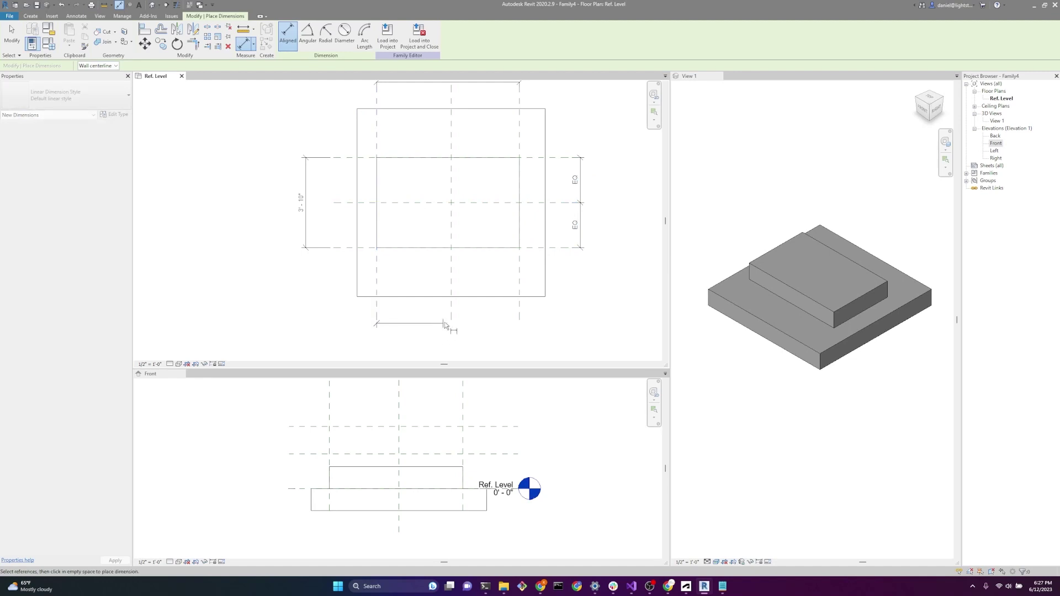
left_click(451, 324)
left_click(519, 326)
left_click(497, 311)
left_click(448, 288)
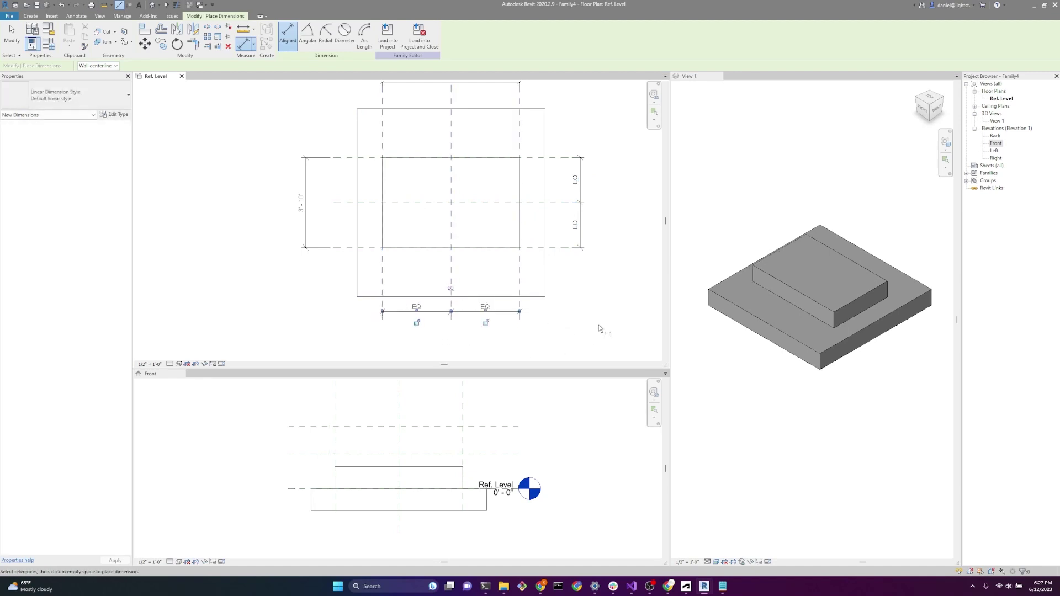
key("Escape")
key("Escape")
scroll(430, 329, "down", 1)
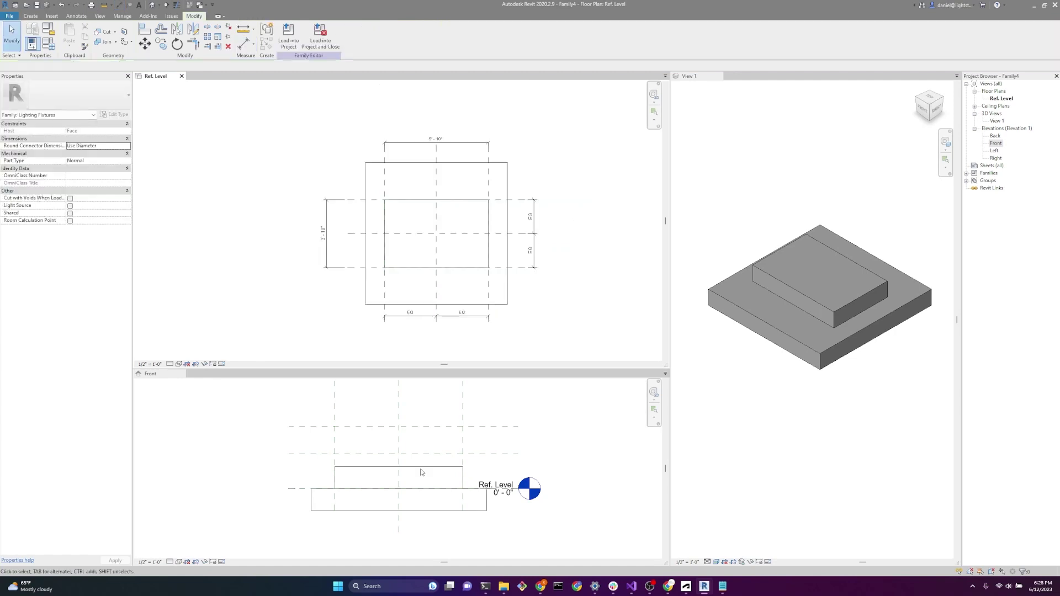
Step: Align the fixture extrusion's top edge to the lower of the two upper reference planes in the Front elevation and lock it
left_click(213, 465)
left_click(372, 469)
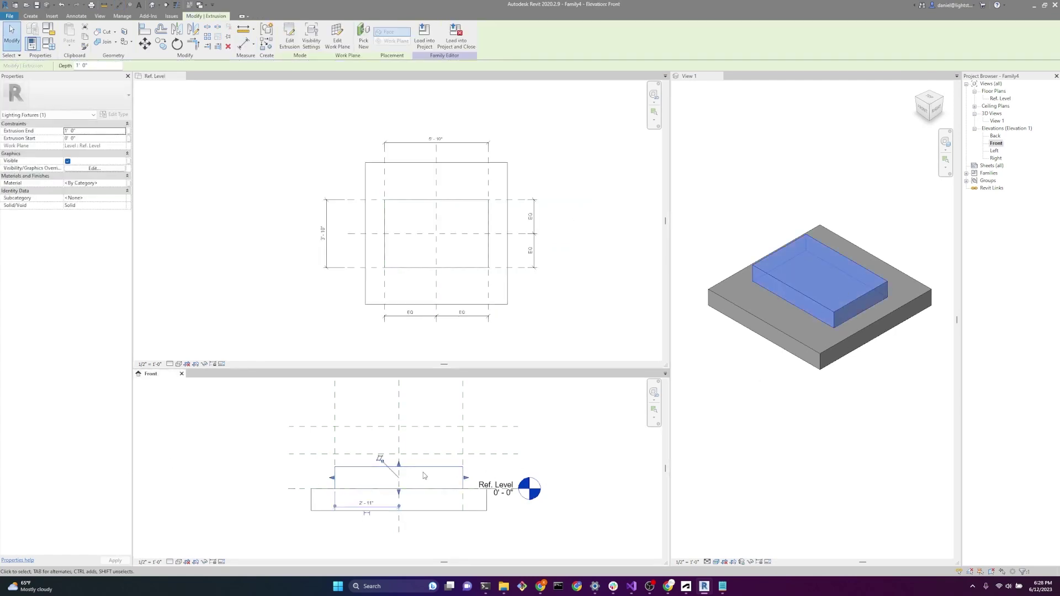
left_click(236, 484)
scroll(265, 483, "up", 2)
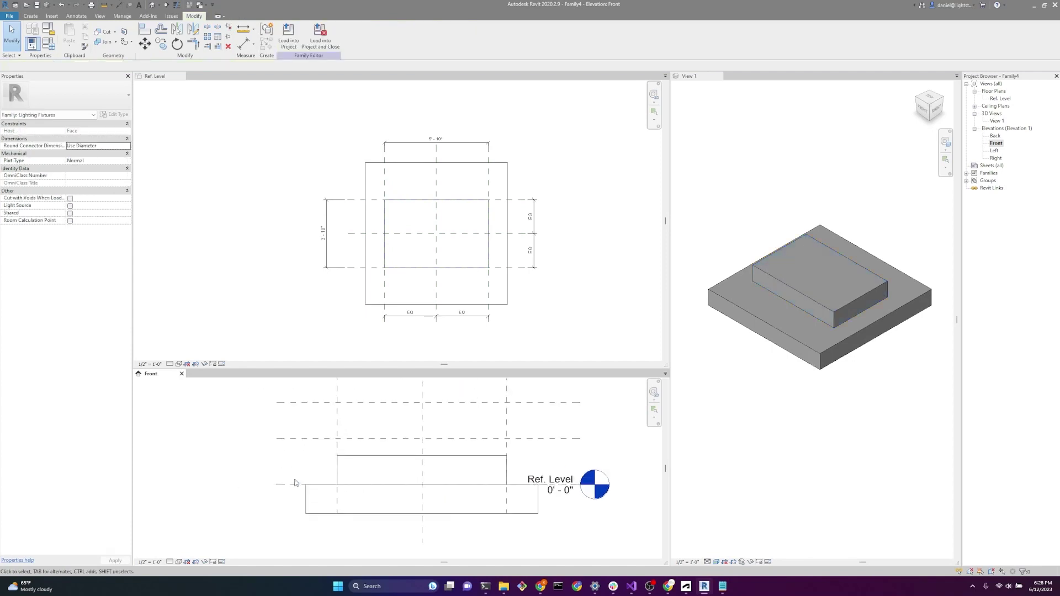
scroll(295, 483, "up", 1)
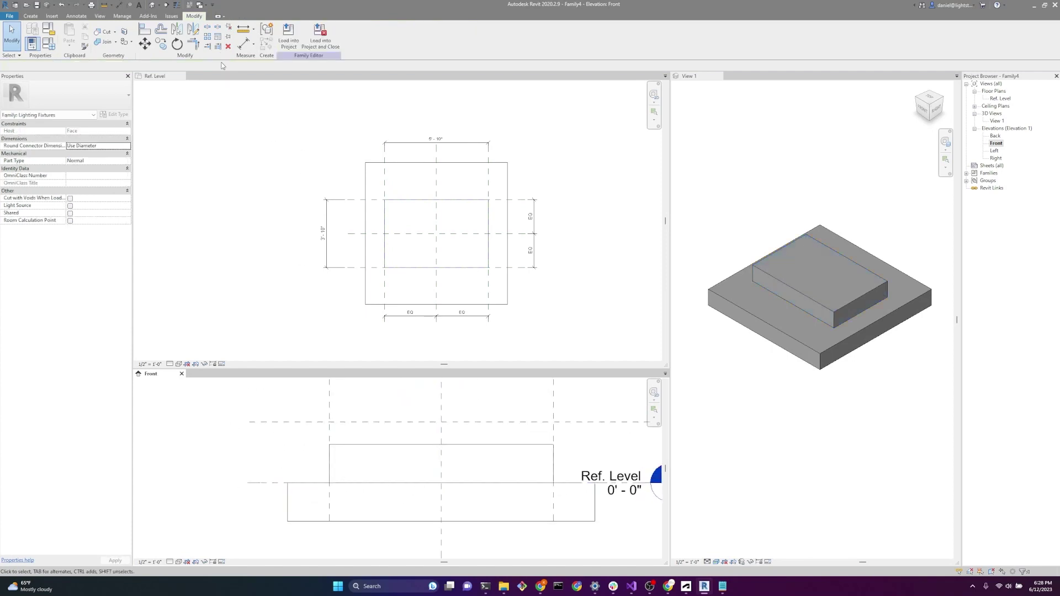
left_click(143, 30)
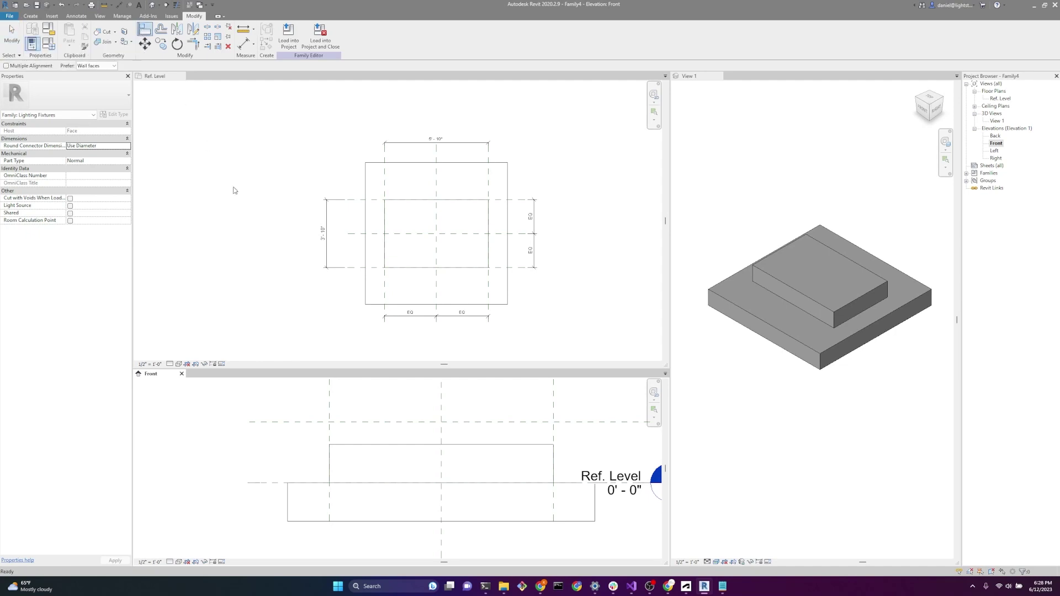
left_click(251, 422)
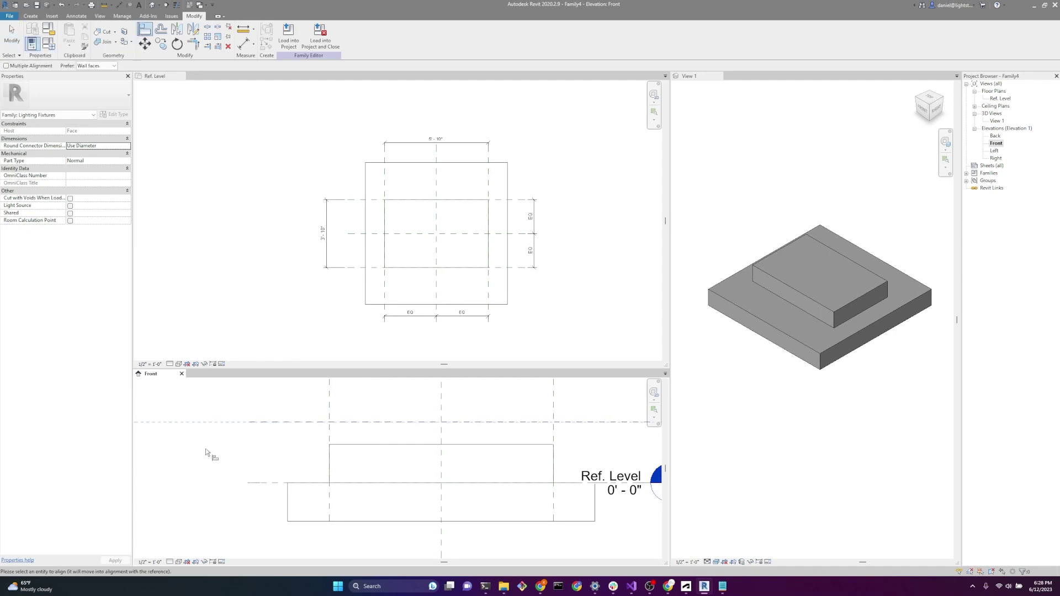
left_click(370, 445)
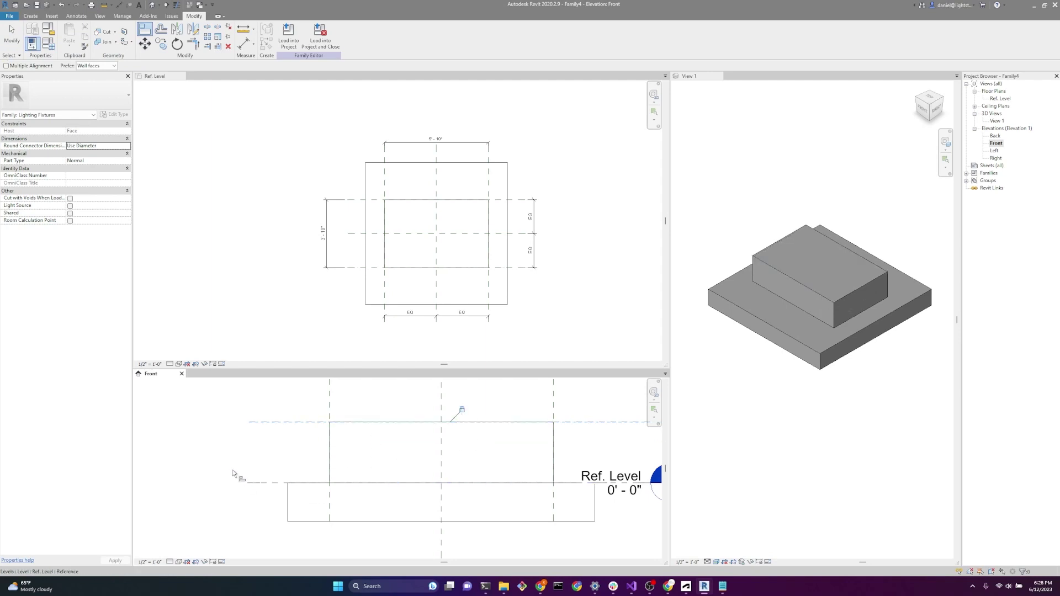
scroll(232, 467, "down", 3)
key("Escape")
Step: Move the reference plane at the fixture extrusion's top slightly upward in the Front elevation
left_click(423, 445)
scroll(394, 447, "up", 2)
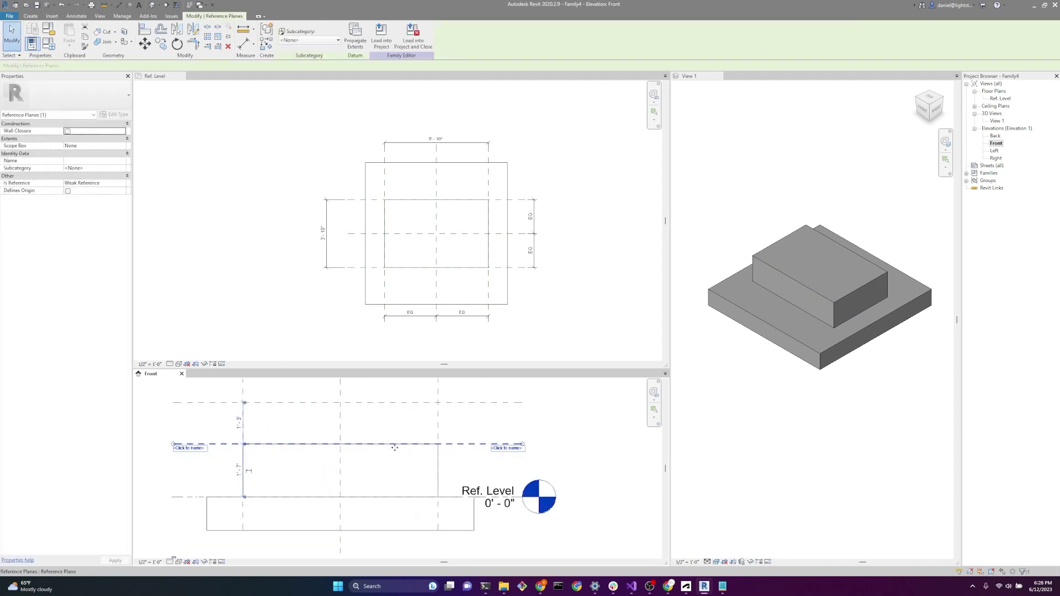
mouse_move(454, 443)
left_mouse_down()
mouse_move(447, 469)
mouse_move(447, 424)
mouse_move(448, 436)
left_mouse_up()
scroll(526, 456, "down", 2)
left_click(526, 456)
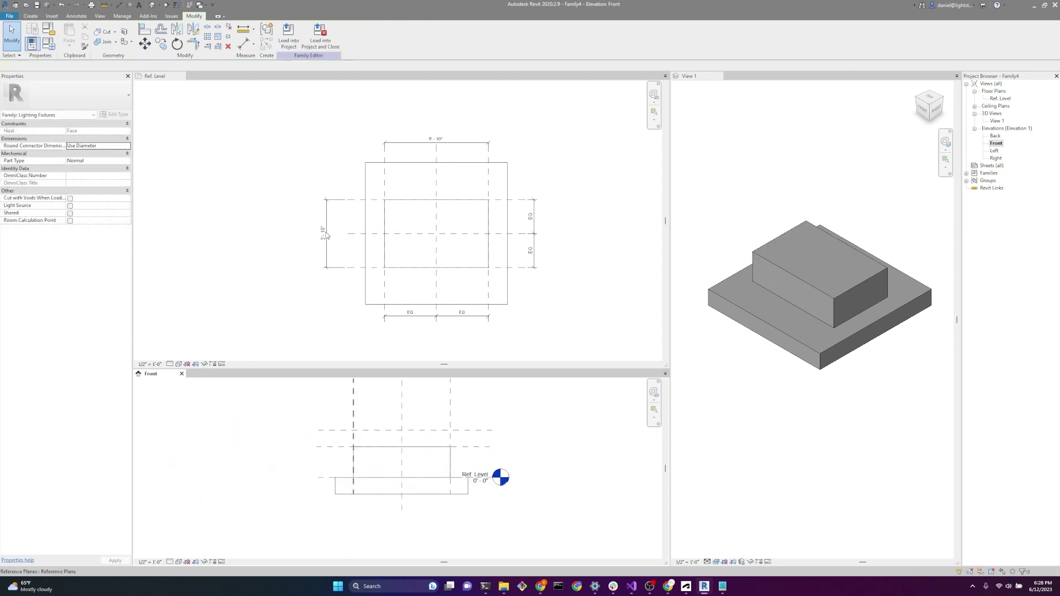
Step: Label the overall horizontal dimension in plan with a new family type parameter named Width
left_click(253, 251)
scroll(477, 120, "up", 3)
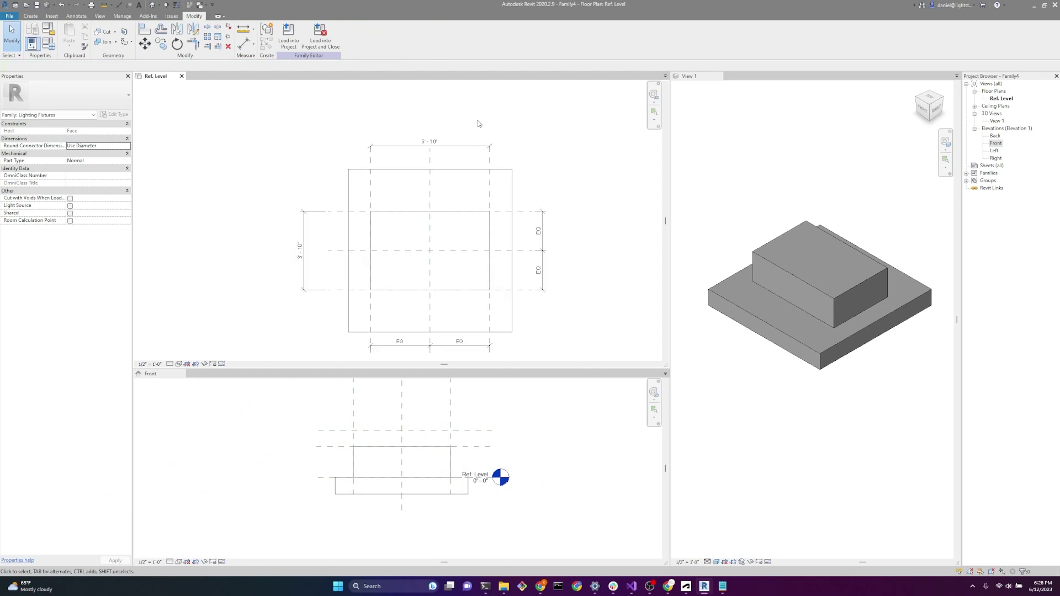
left_click(432, 149)
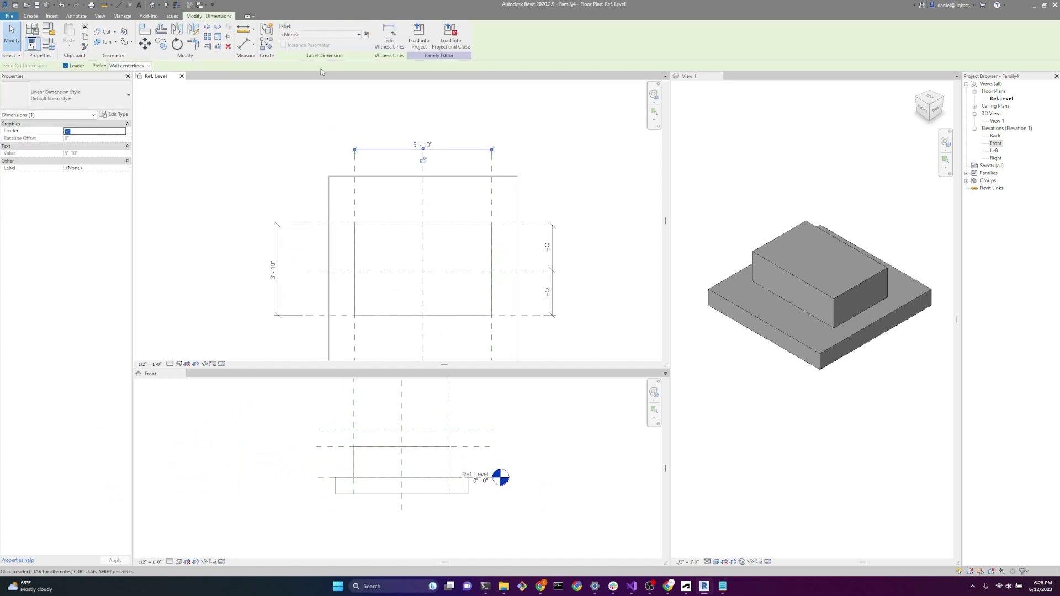
left_click(367, 36)
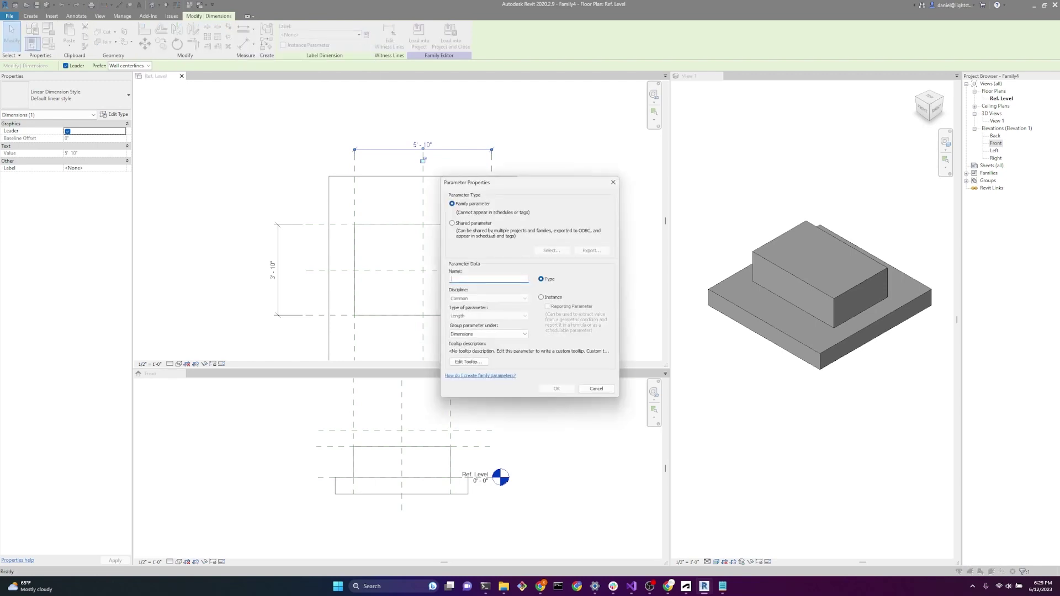
type("Width")
left_click(550, 393)
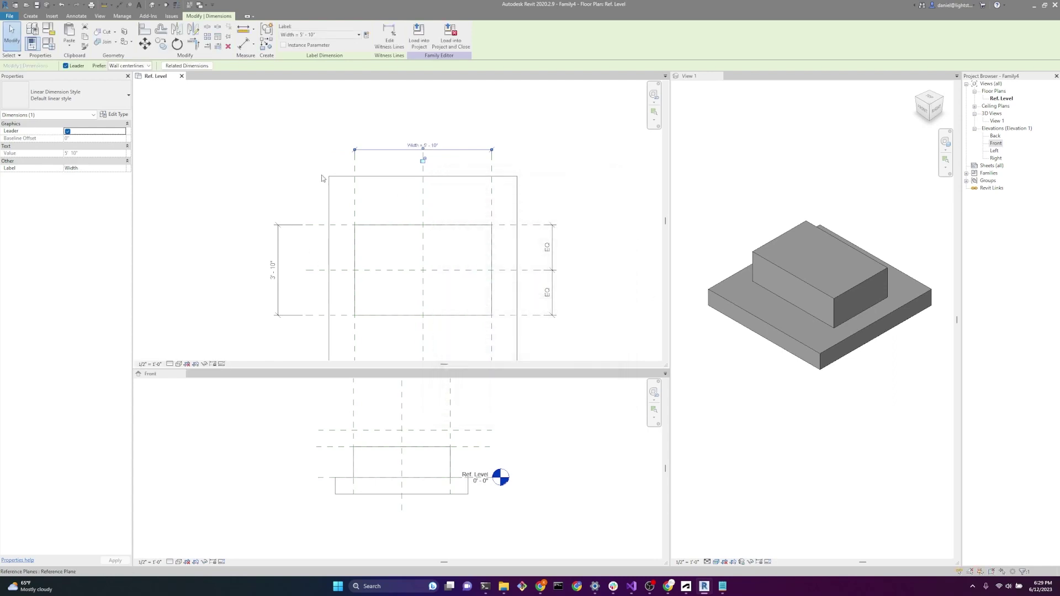
left_click(277, 134)
Step: Label the overall vertical dimension in the Ref. Level plan with the existing Width parameter
left_click(279, 274)
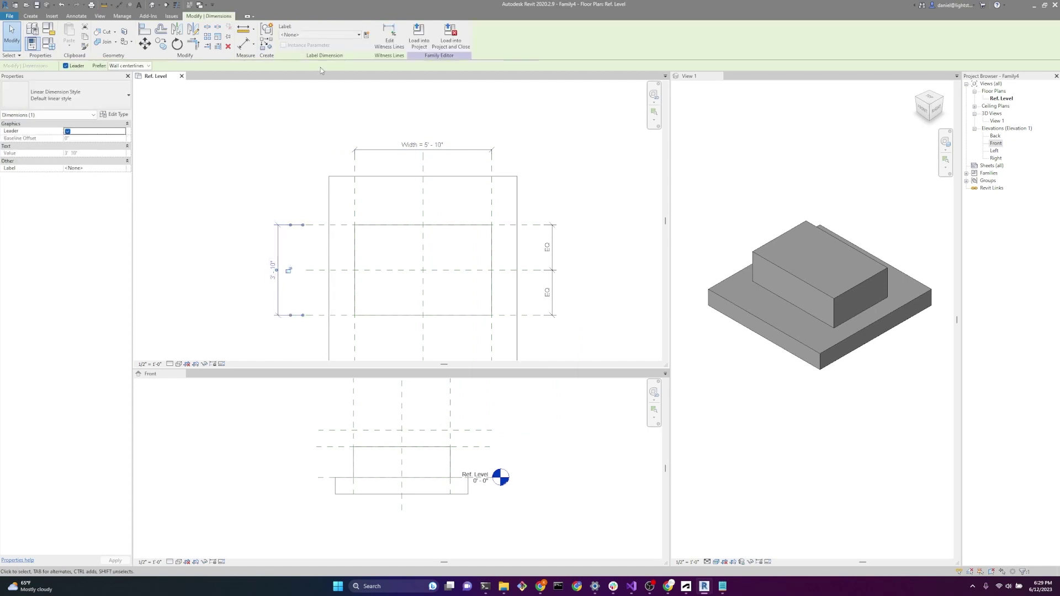
left_click(303, 35)
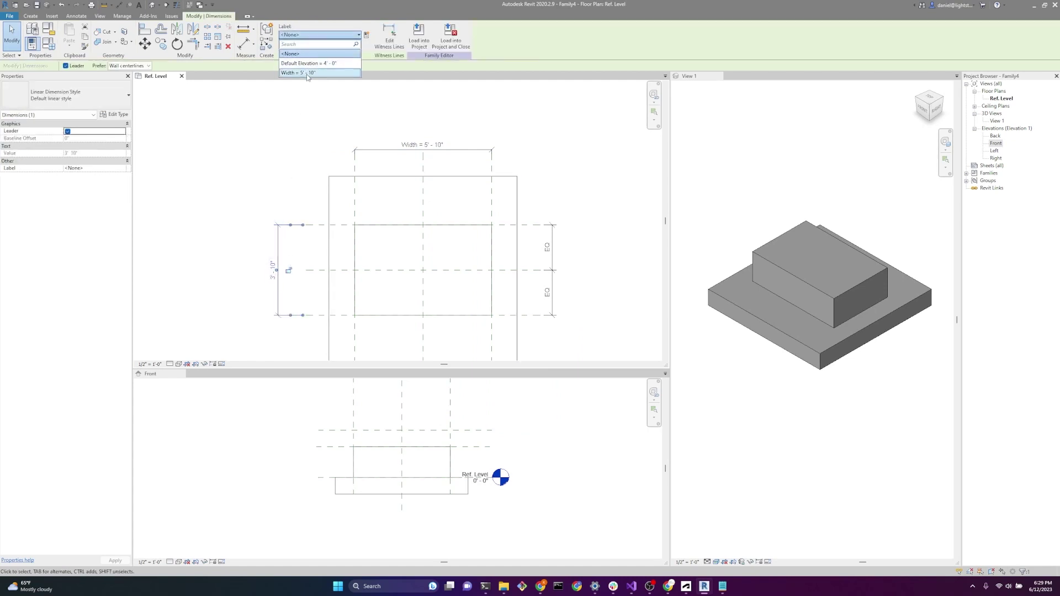
left_click(309, 51)
scroll(250, 228, "down", 2)
left_click(250, 181)
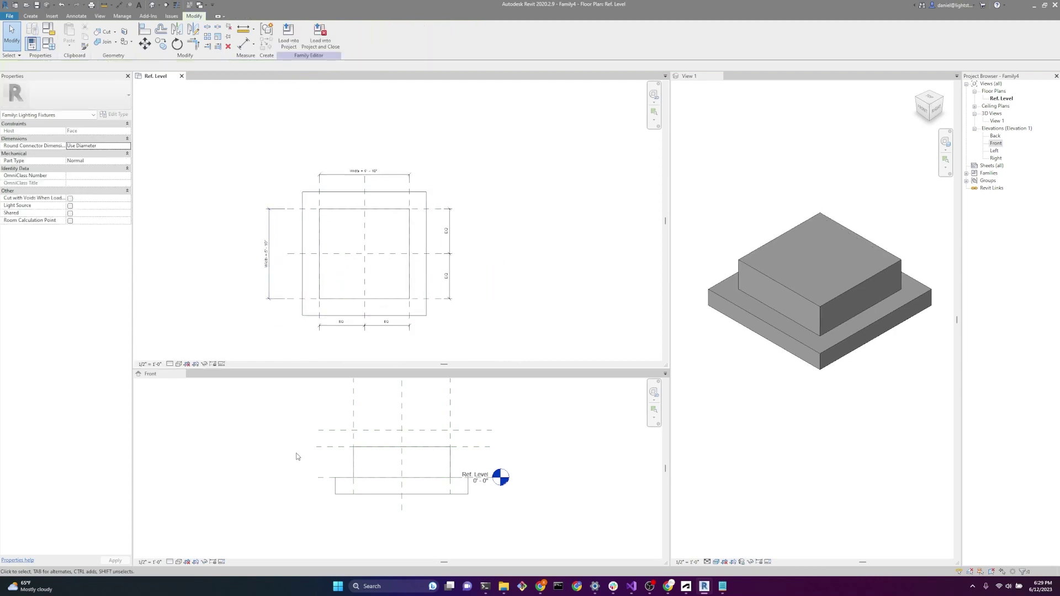
Step: Dimension the distance from the Ref. Level line to the reference plane at the extrusion's top in the Front elevation
scroll(298, 467, "up", 2)
left_click(303, 481)
scroll(305, 487, "down", 1)
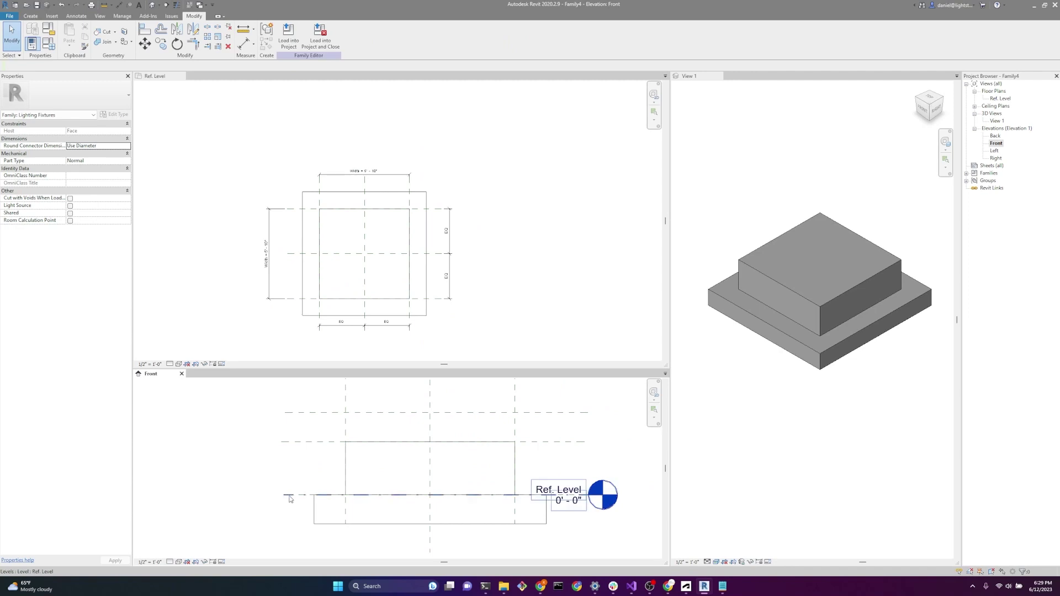
key("d")
key("i")
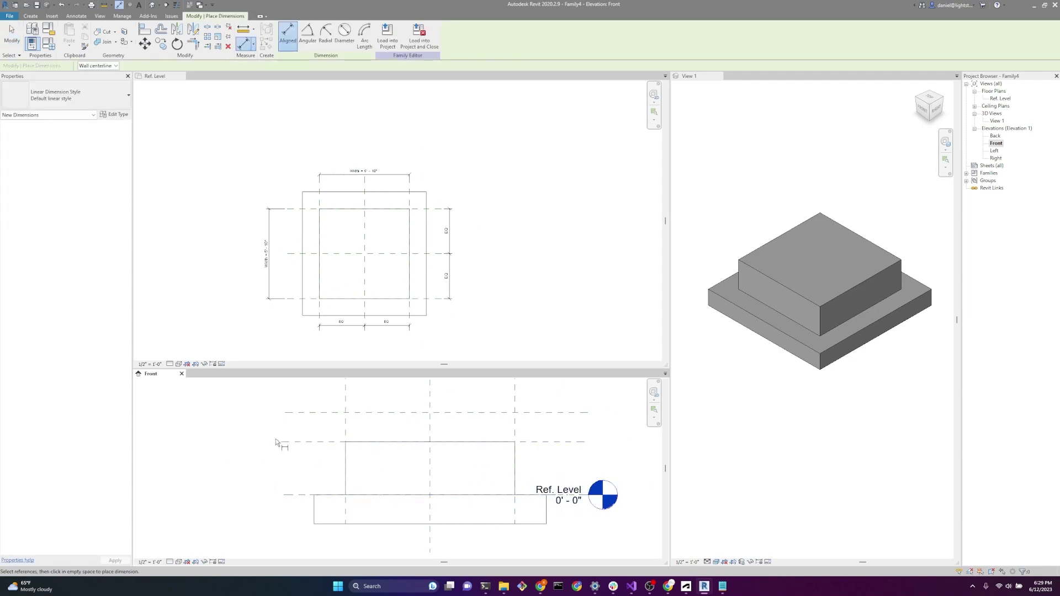
left_click(282, 441)
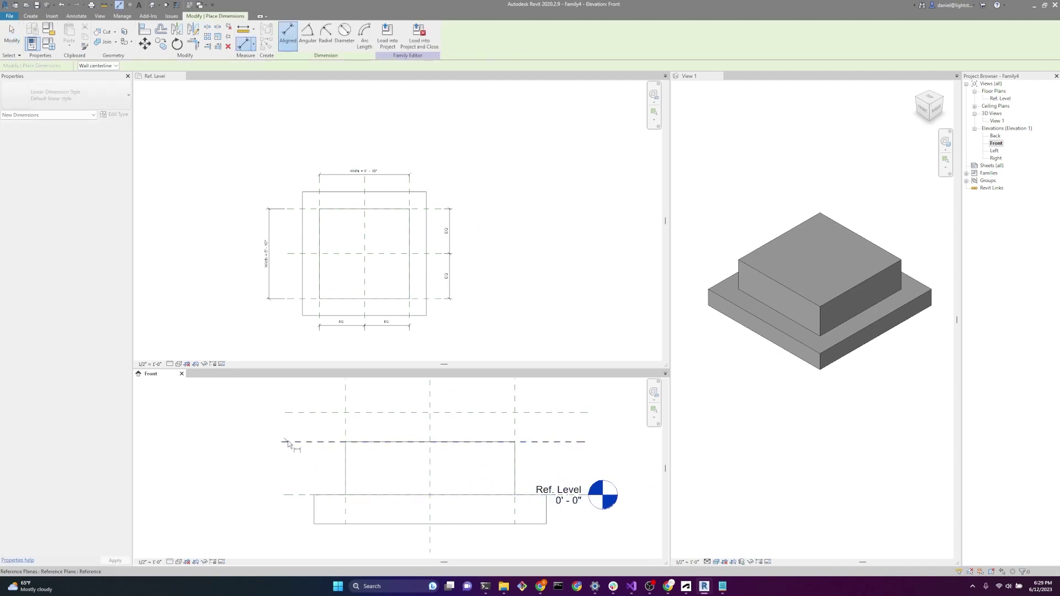
left_click(292, 496)
left_click(269, 530)
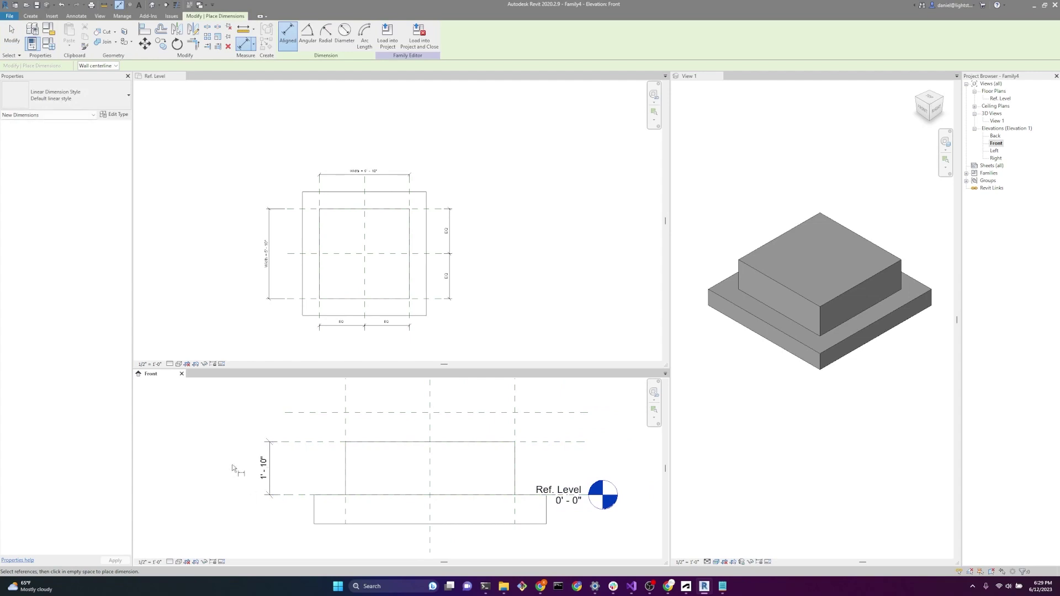
key("Escape")
key("Escape")
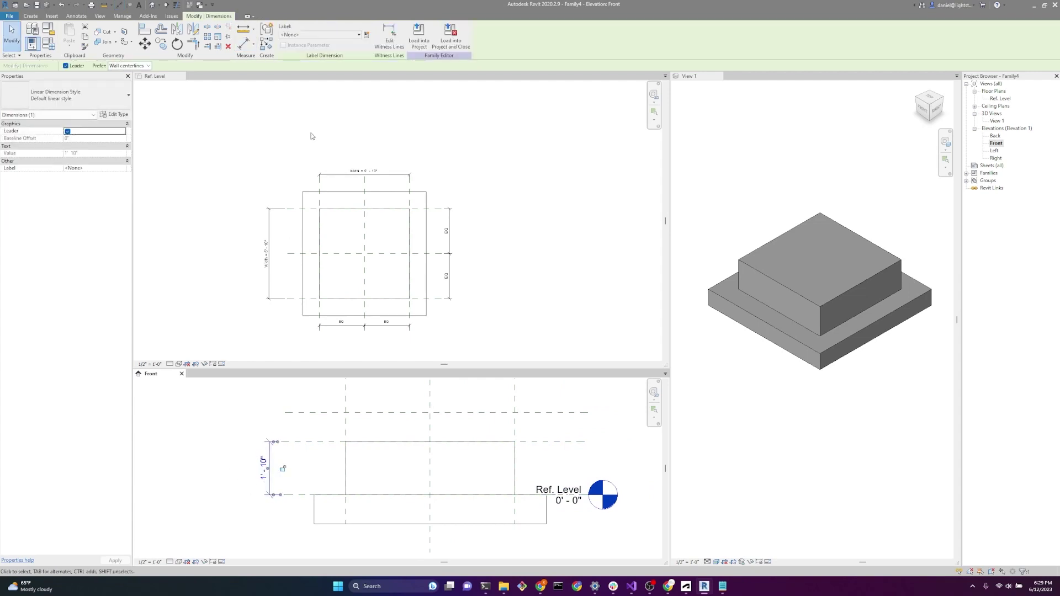
Step: Label the vertical dimension in the Front elevation with a new family type parameter named Height
left_click(367, 35)
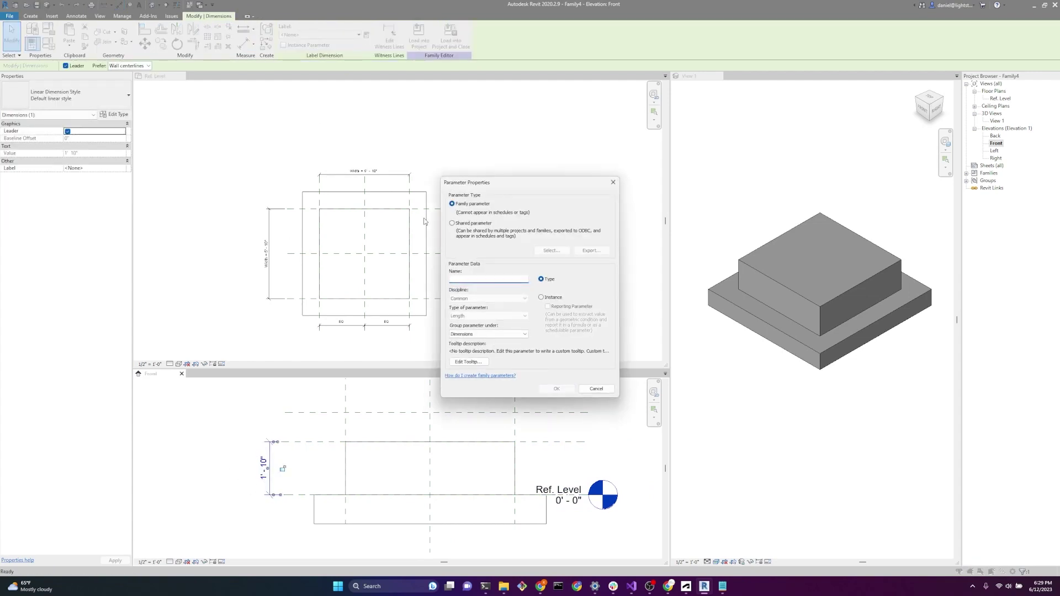
type("Height")
key("Return")
left_click(251, 213)
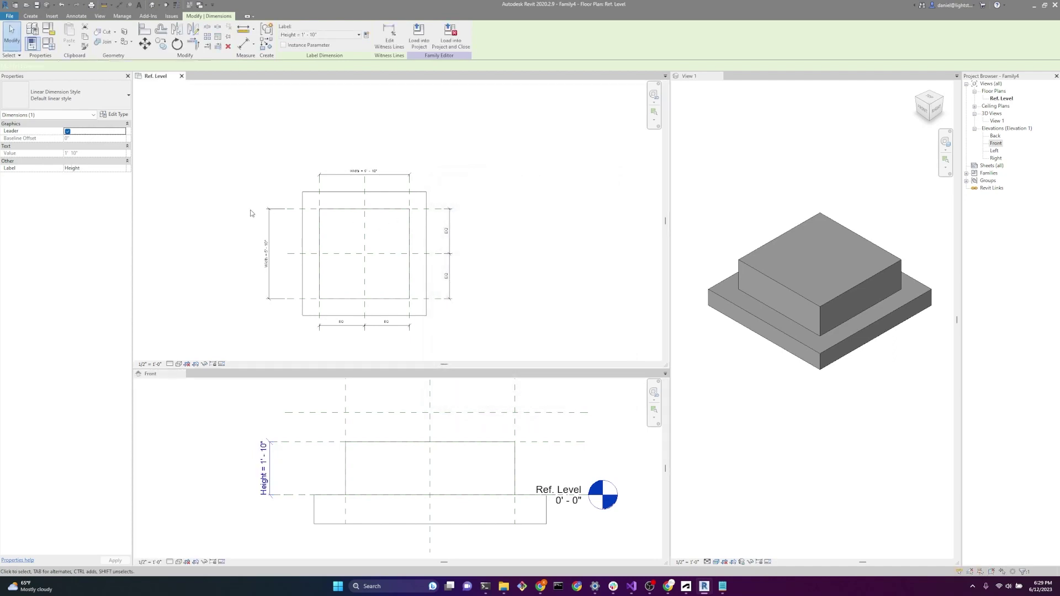
left_click(232, 279)
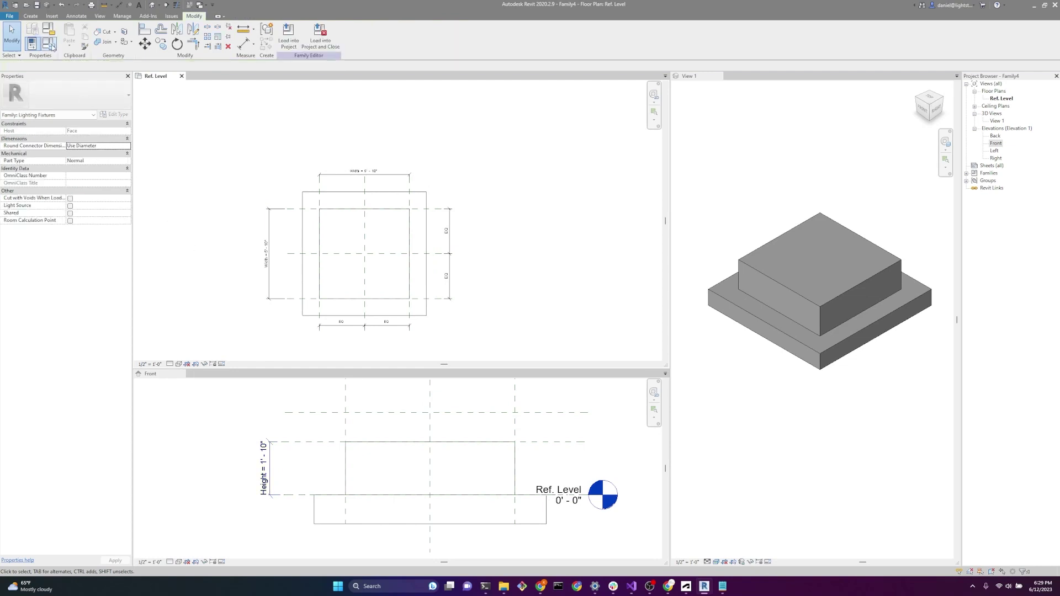
Step: Set the Height parameter to 8" in Family Types and apply it to the model
left_click(49, 43)
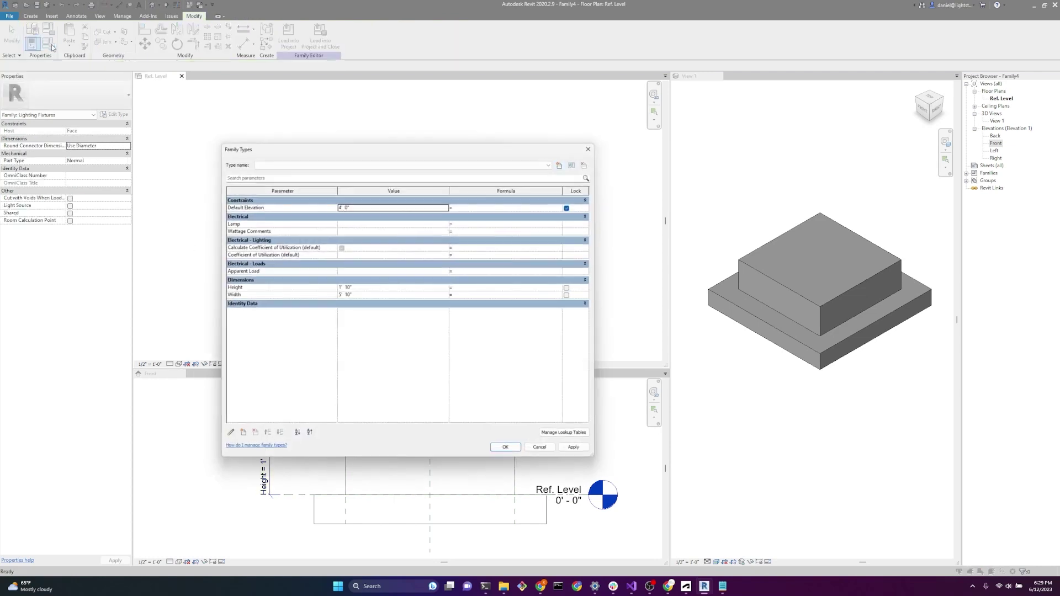
left_click_drag(419, 148, 233, 119)
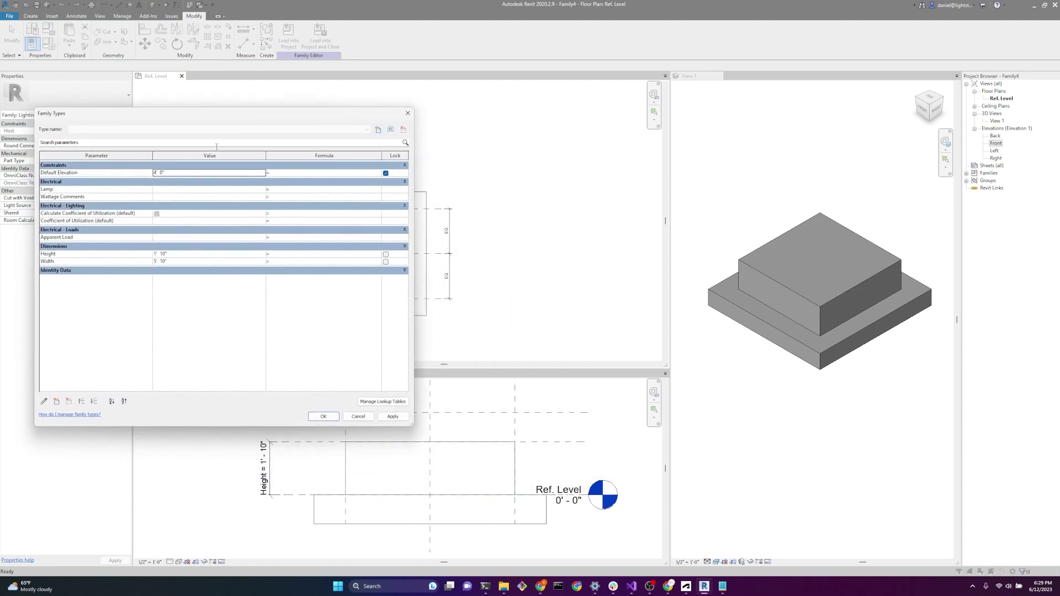
left_click(178, 254)
type("8\"")
key("Tab")
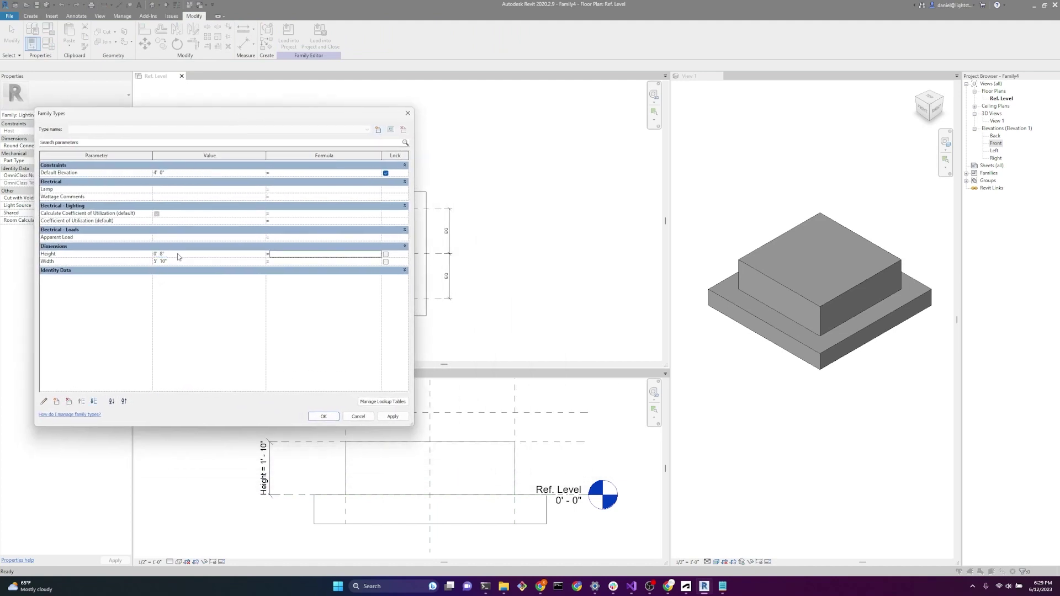
left_click(394, 416)
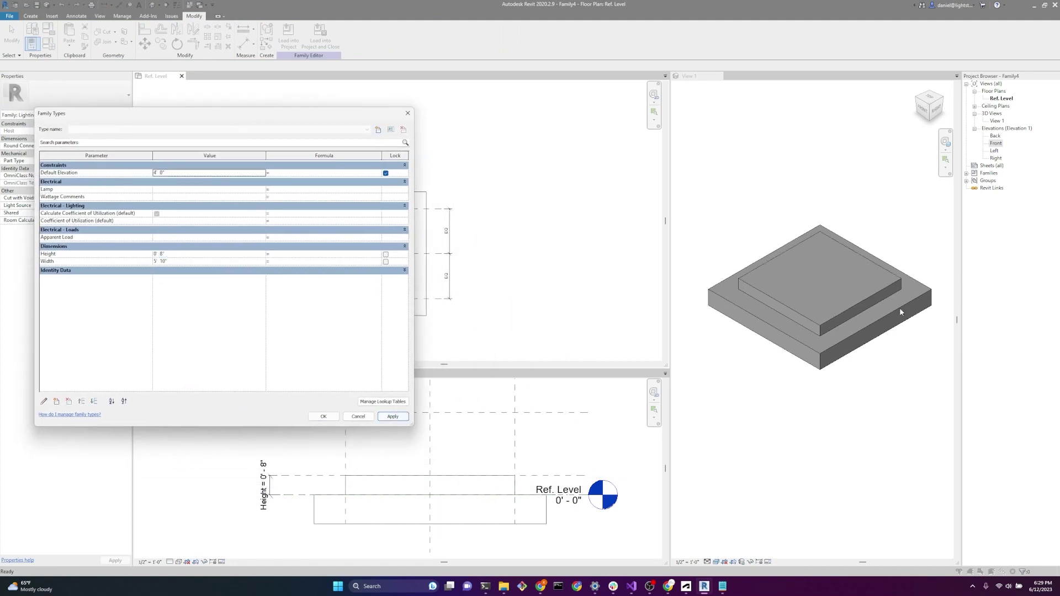
Step: Set the Width parameter to 6" in Family Types and apply it to the model
left_click(182, 261)
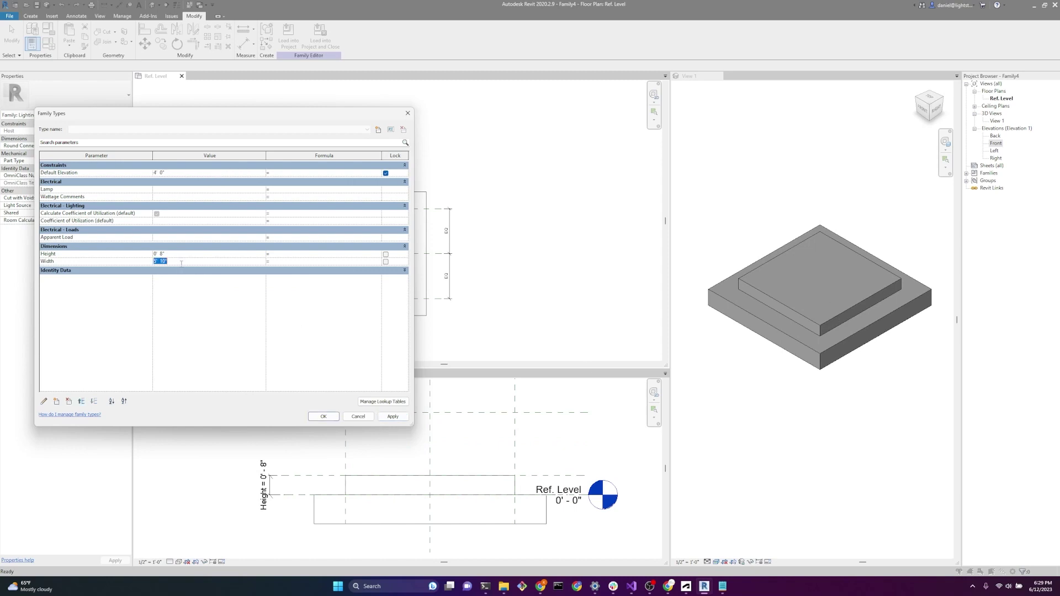
type("6\"")
key("Tab")
left_click(392, 417)
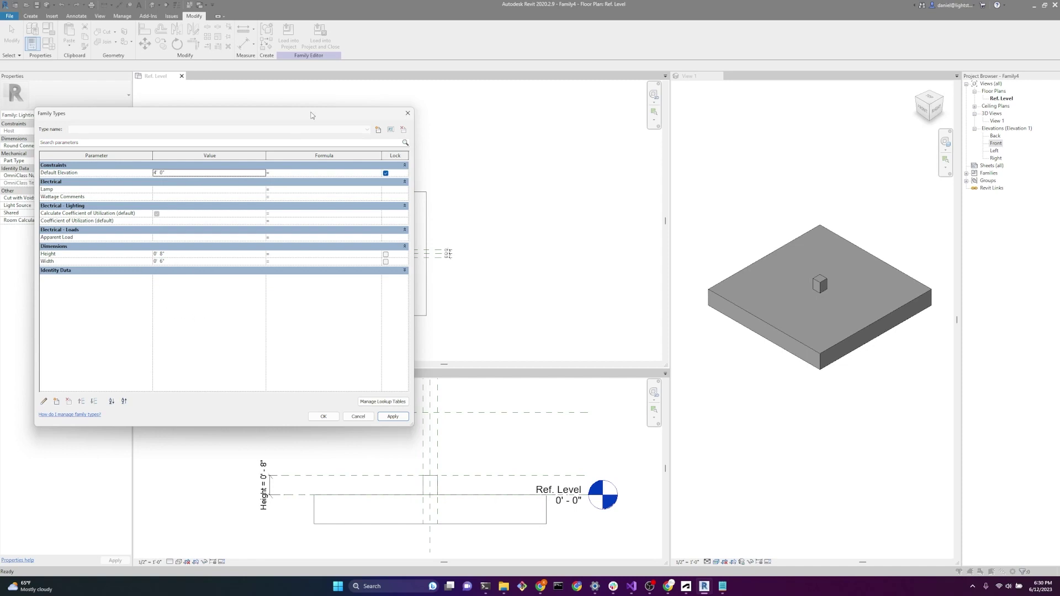
left_click_drag(304, 117, 507, 106)
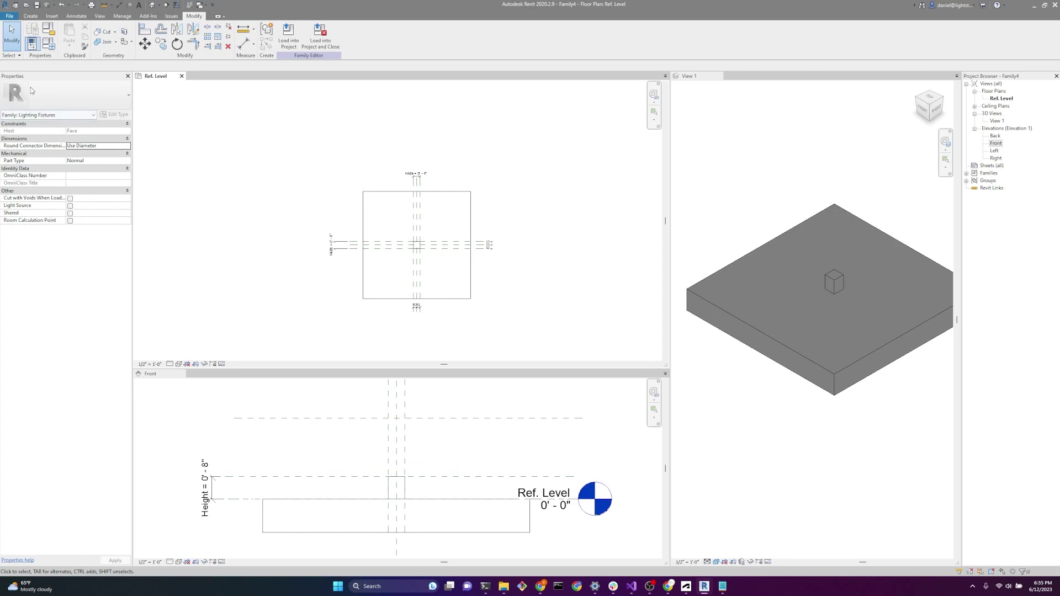
Step: Enable the Light Source property for the lighting fixture family
left_click(70, 206)
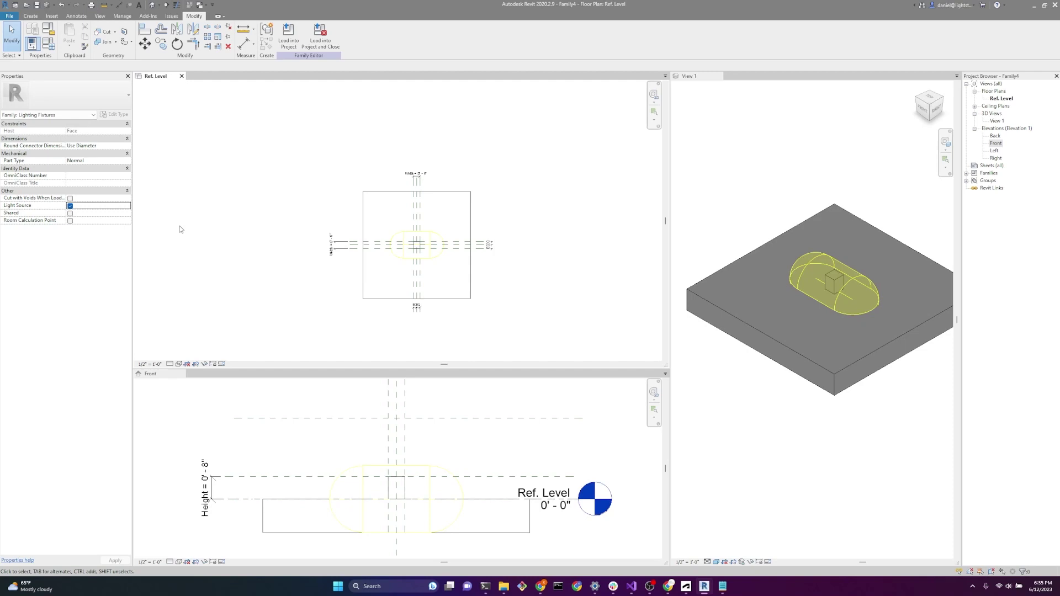
left_click(831, 268)
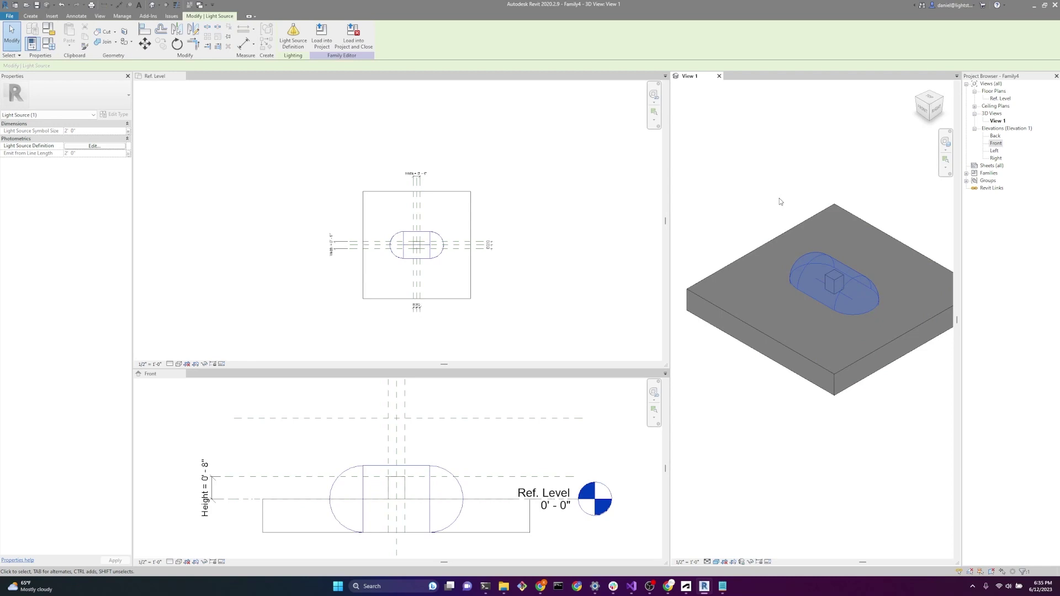
left_click(795, 407)
Step: Define the light source with a point emission shape and a photometric web light distribution
left_click(853, 300)
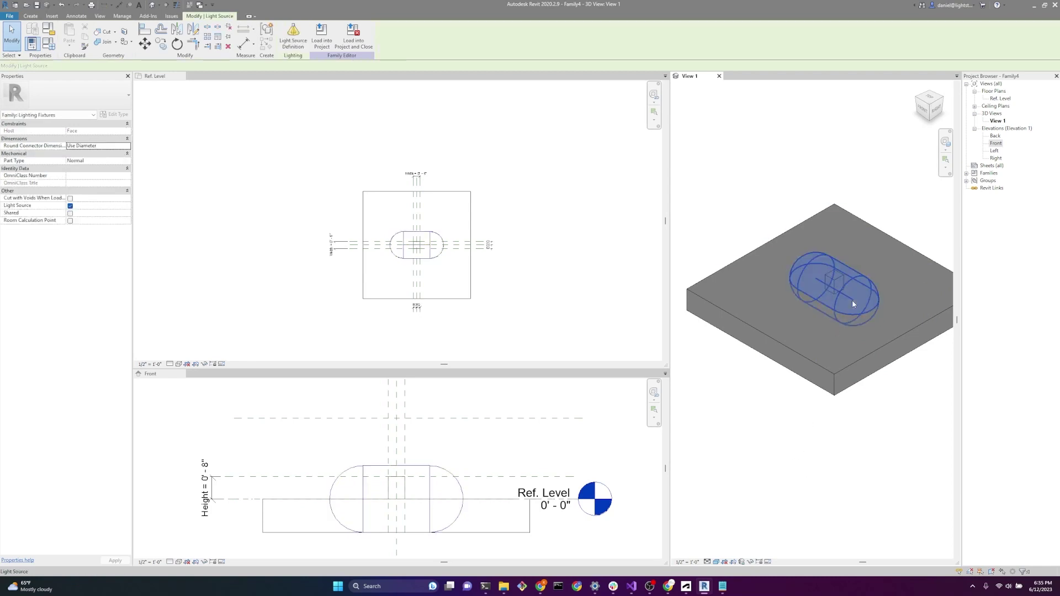
left_click(293, 36)
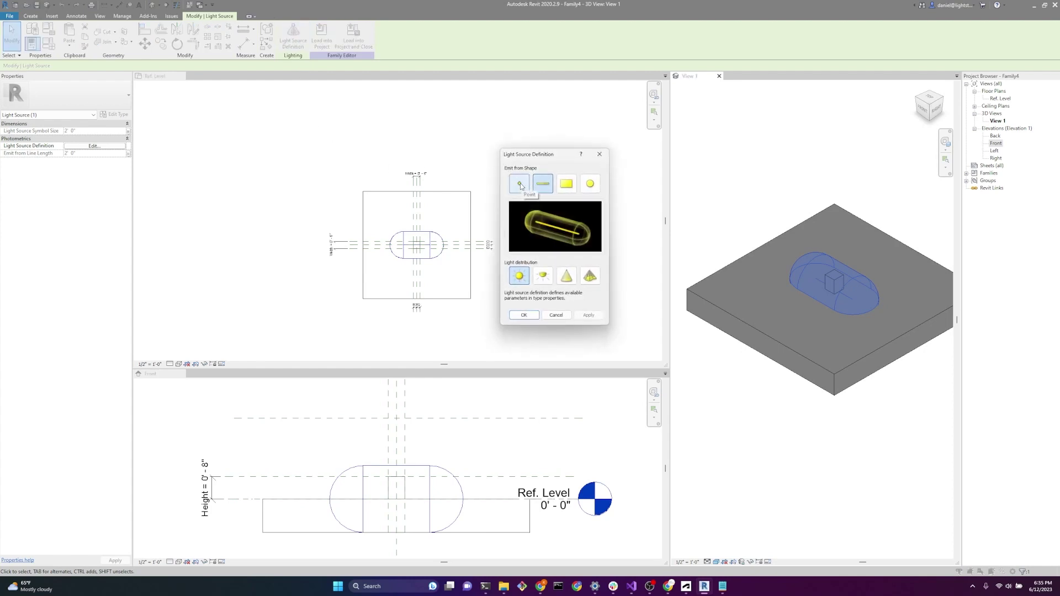
left_click(519, 184)
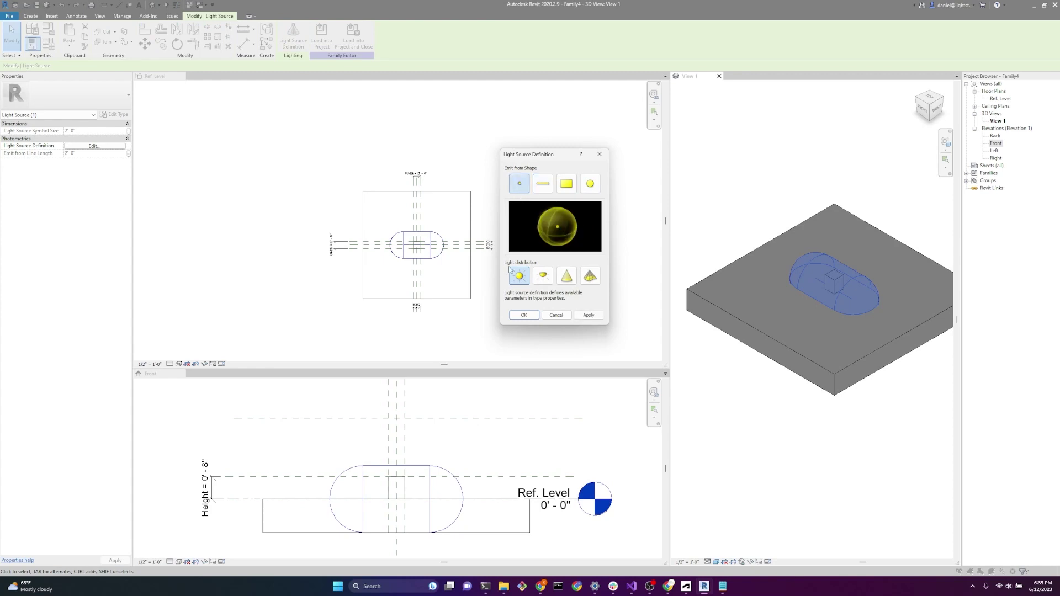
left_click(589, 276)
left_click(524, 314)
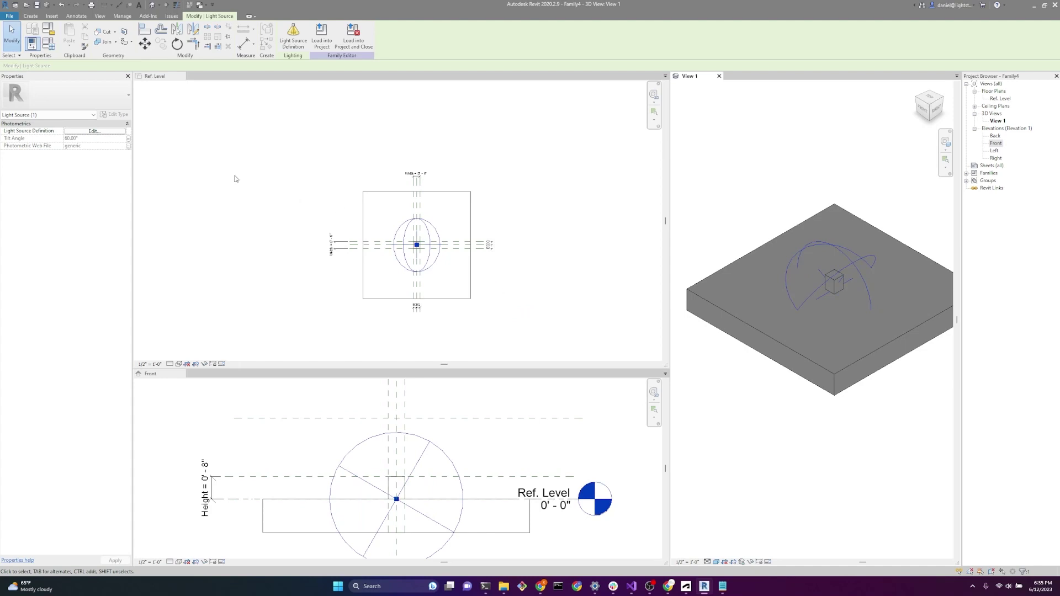
Step: Assign Downlight_LED.IES as the Photometric Web File in Family Types
left_click(49, 44)
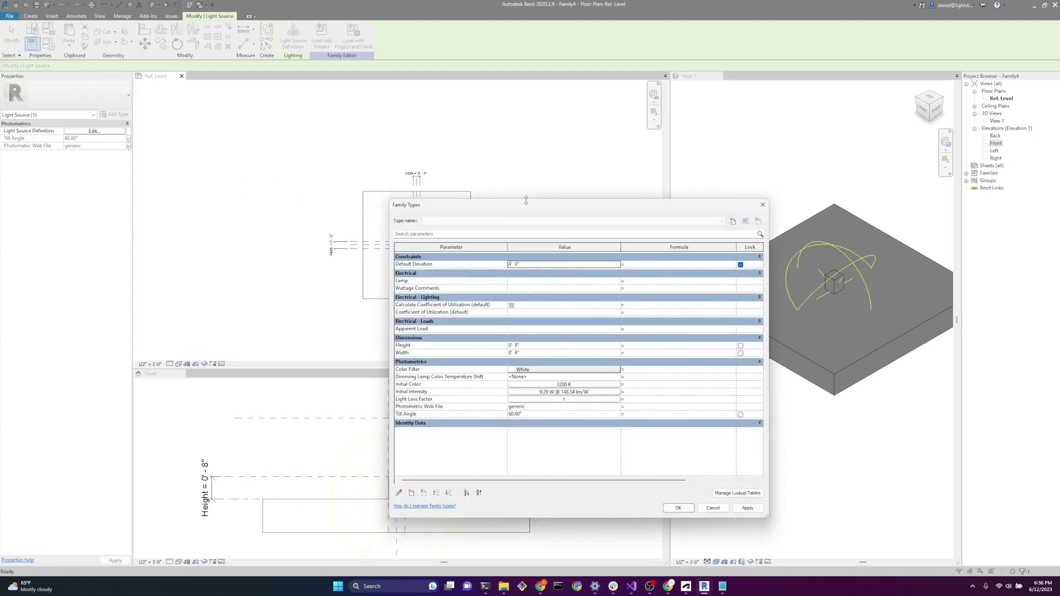
left_click_drag(536, 207, 381, 121)
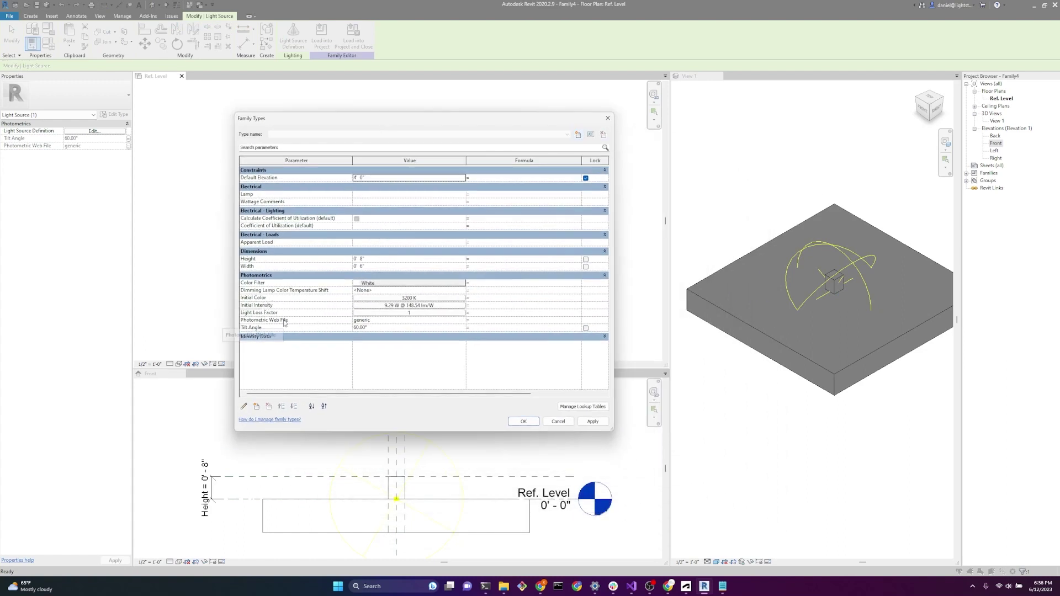
left_click(394, 318)
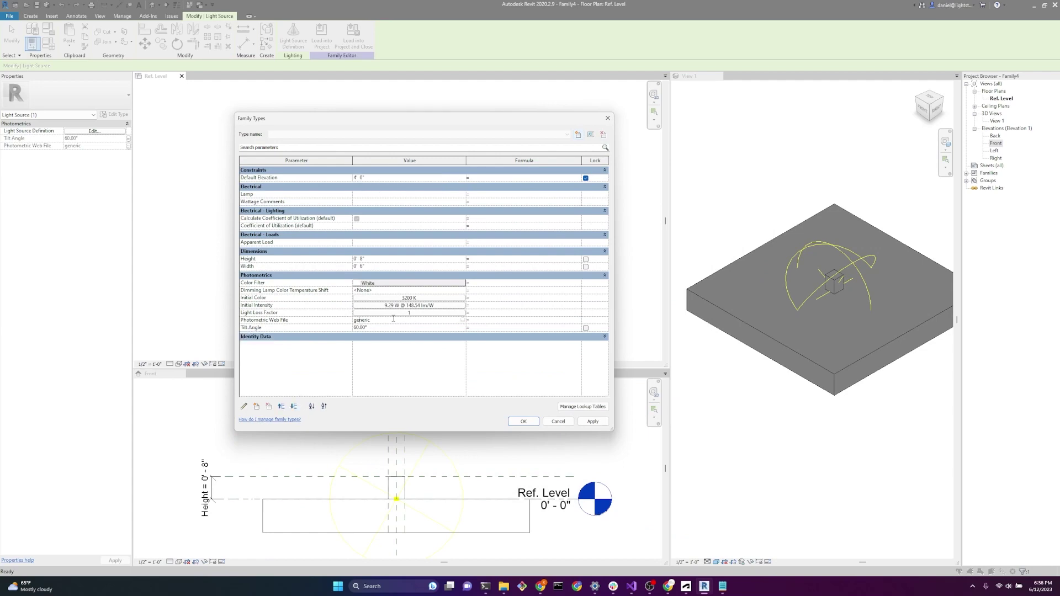
left_click(463, 320)
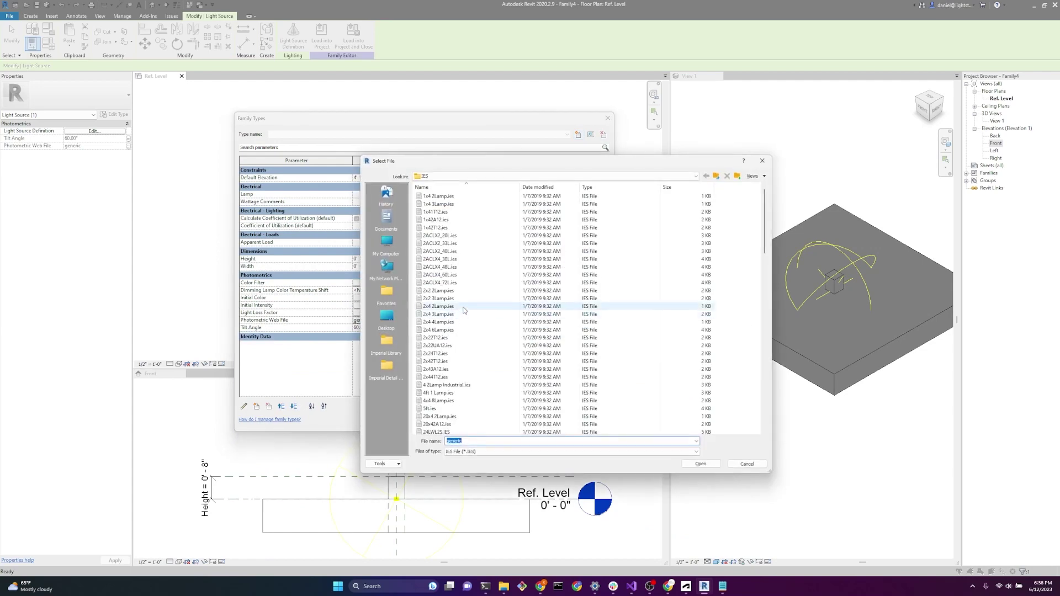
key("d")
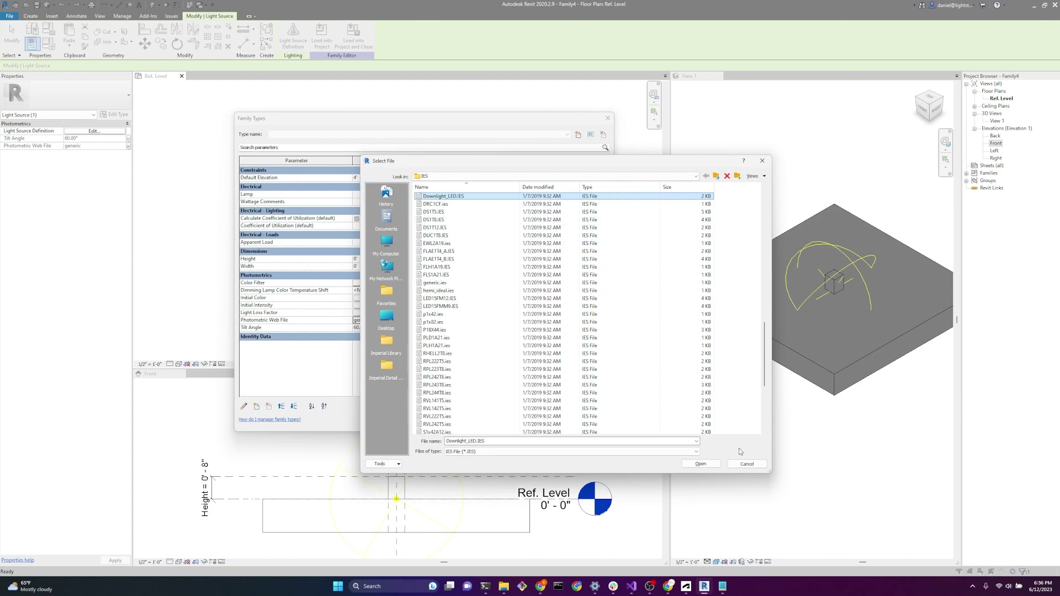
left_click(701, 464)
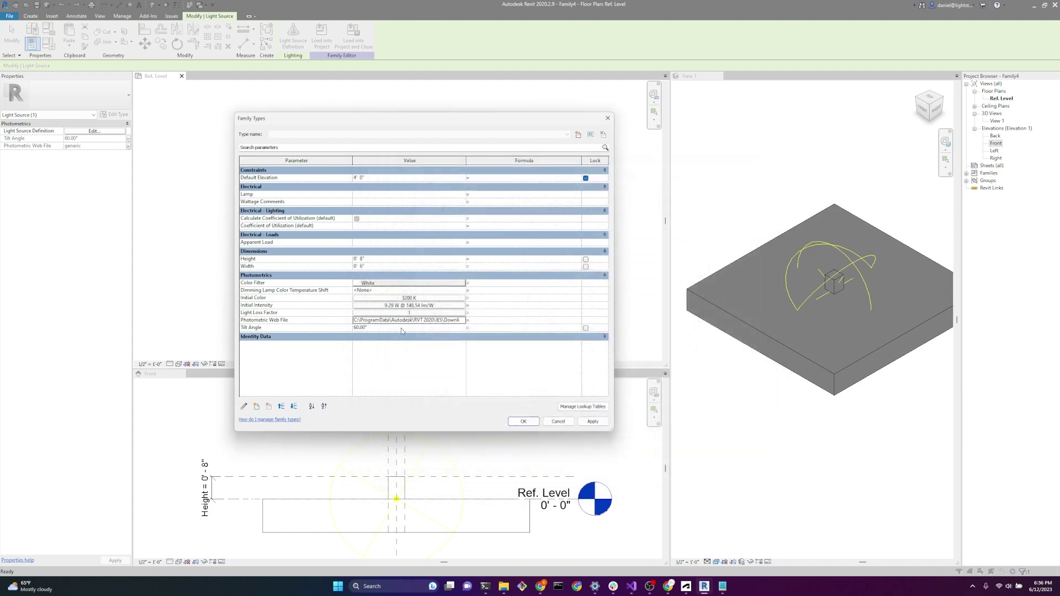
Step: Set the light source's Tilt Angle to 90° and accept the family type changes
left_click(402, 329)
type("90")
key("Tab")
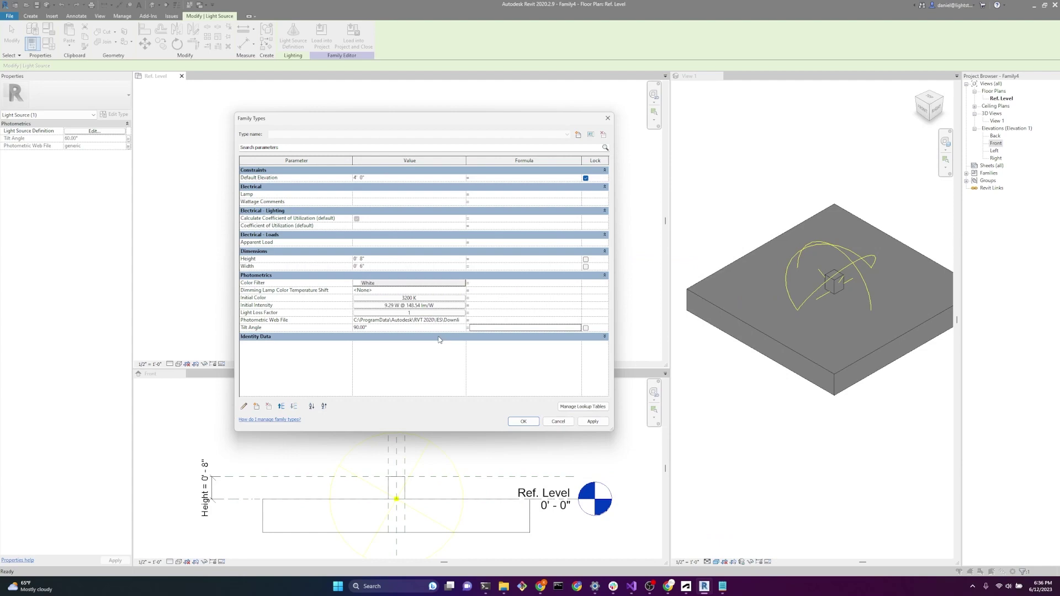
left_click(524, 421)
scroll(386, 331, "down", 2)
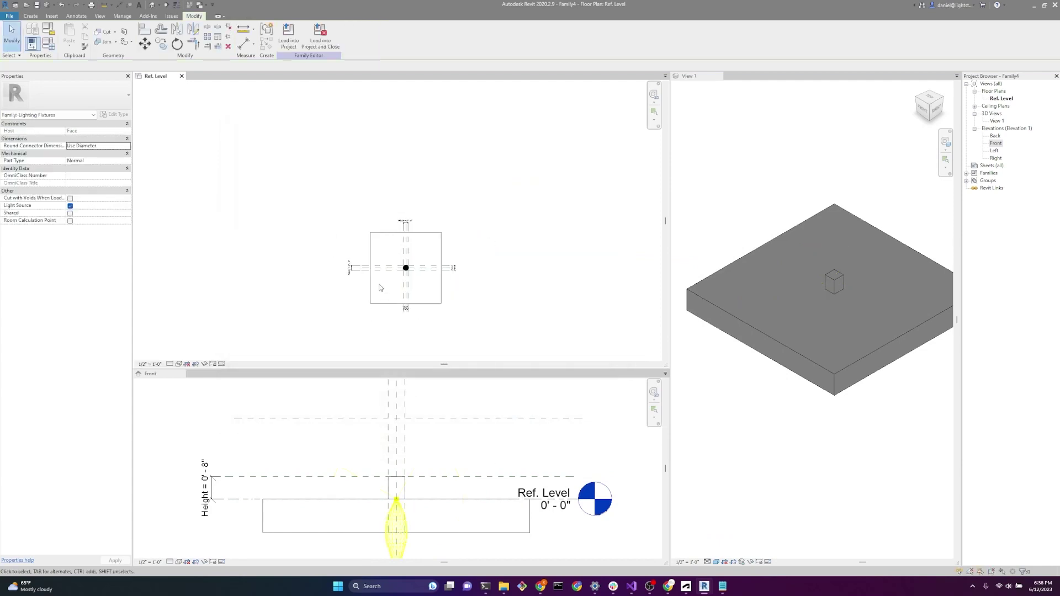
scroll(379, 287, "up", 2)
Step: Move the light source in the Front elevation up and to the left, away from the fixture extrusion
left_click(467, 423)
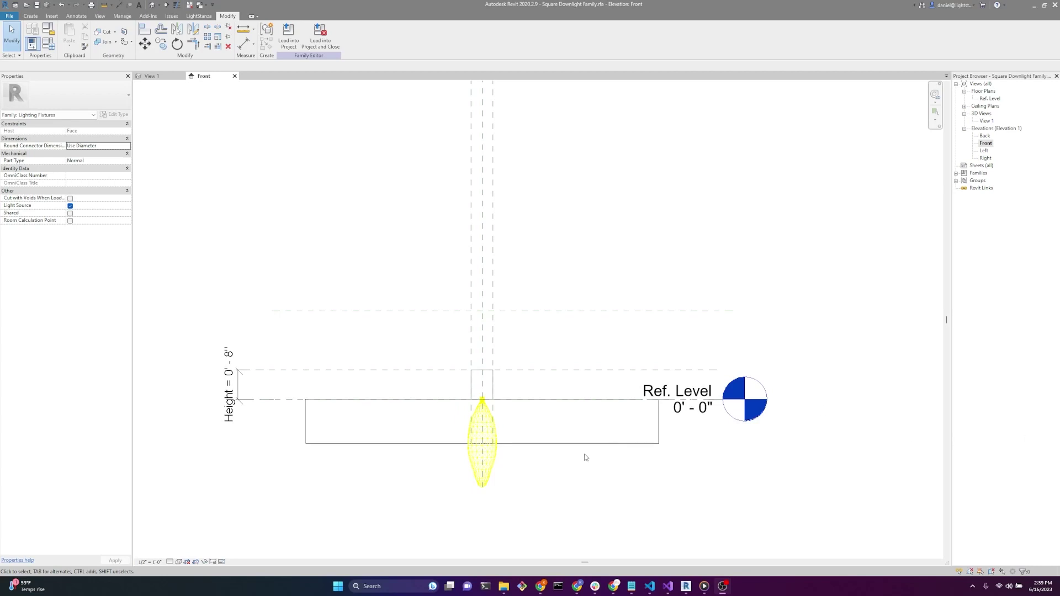
left_click(496, 472)
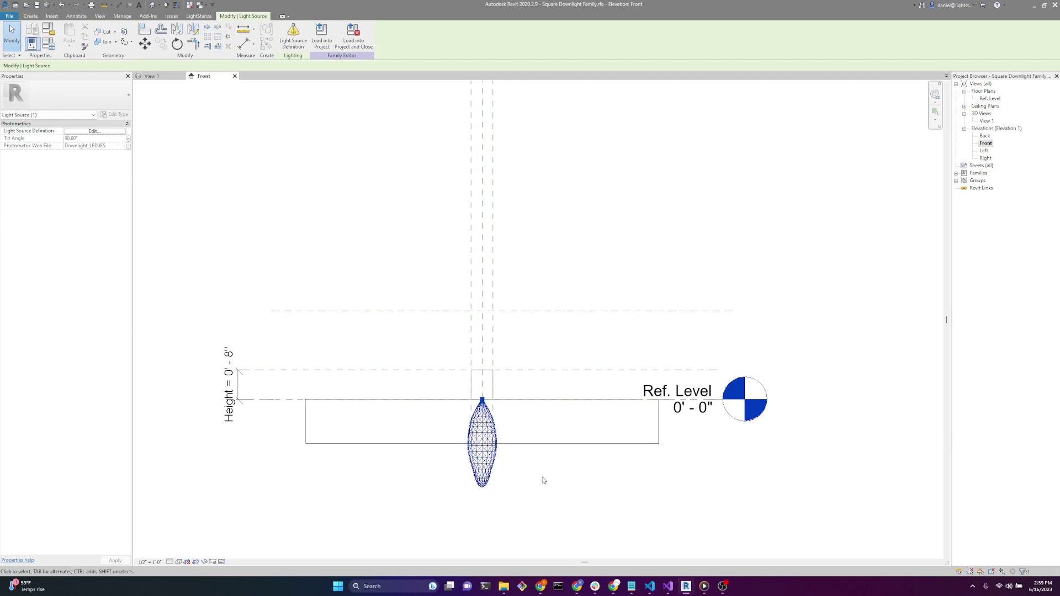
left_click_drag(482, 436, 369, 368)
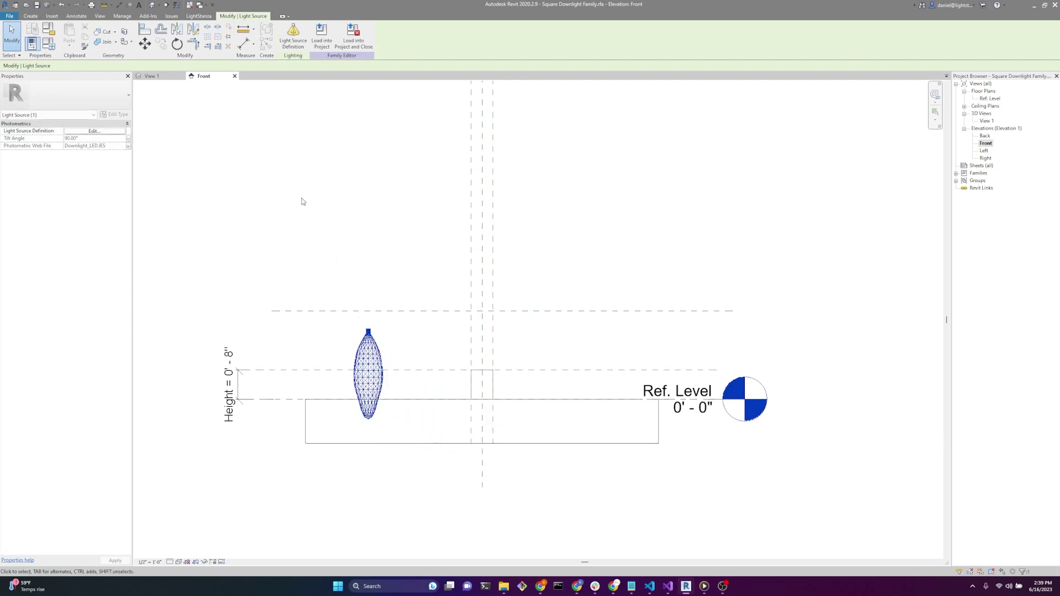
Step: Rotate the light source 180° in the Front elevation, move it up beside the upper reference plane and check it in 3D
left_click(177, 44)
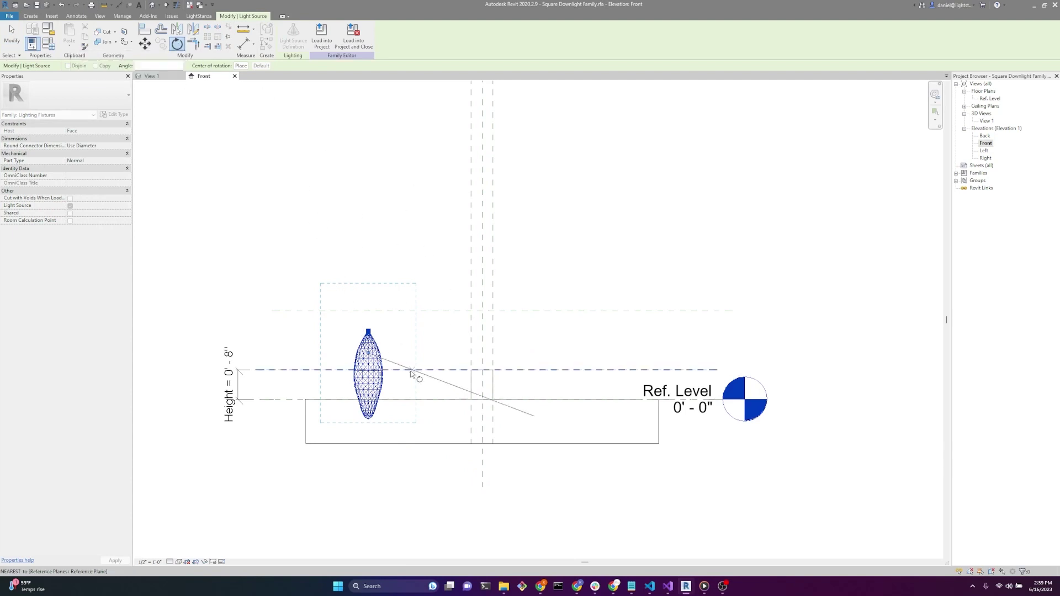
left_click(368, 458)
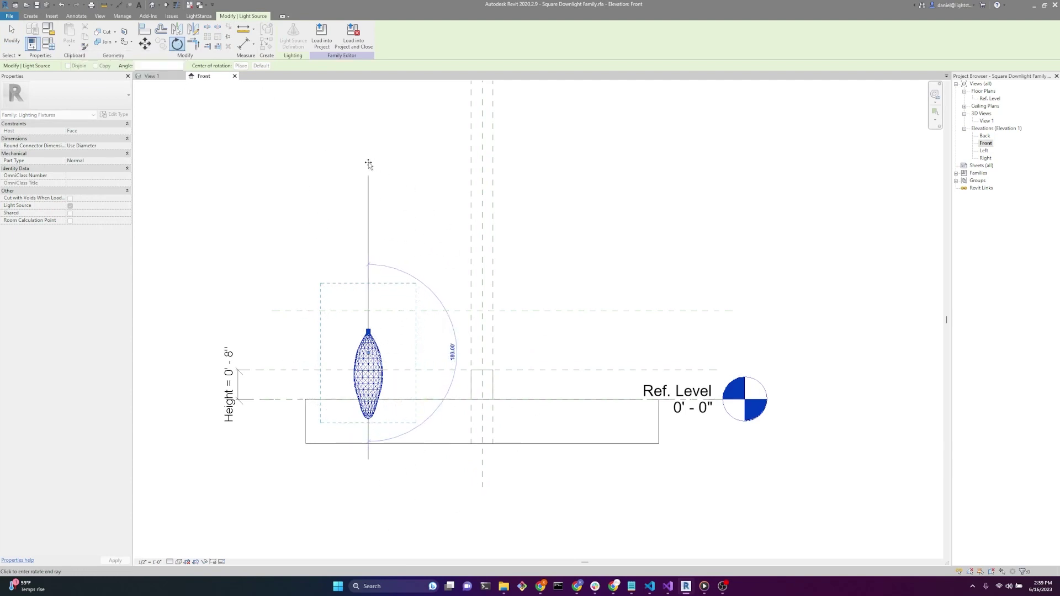
left_click(368, 164)
left_click_drag(375, 341, 400, 288)
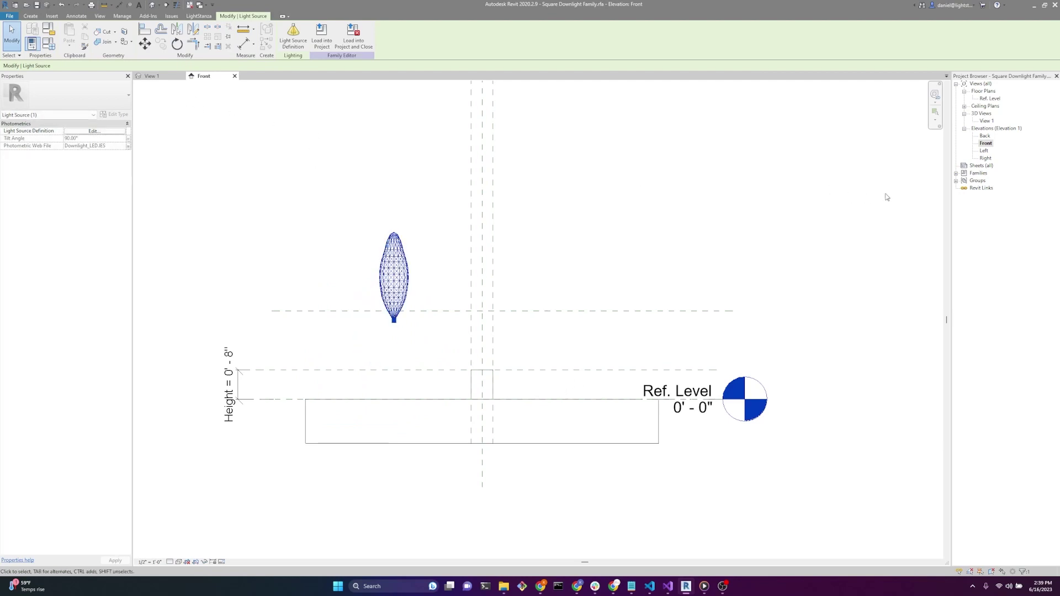
double_click(987, 121)
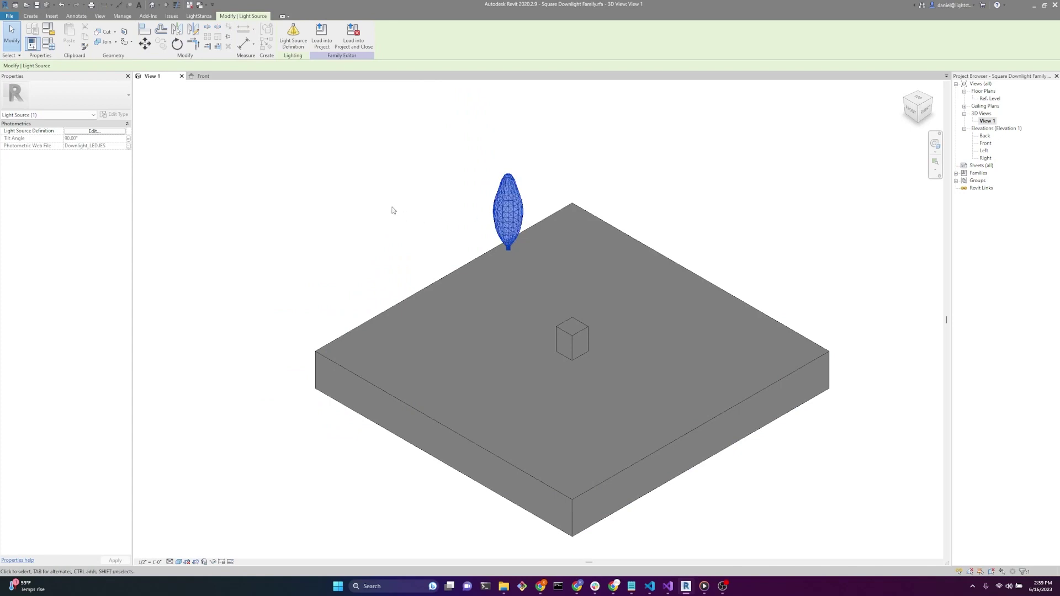
Step: Align the base of the light source with the upper horizontal reference plane in the Front elevation
left_click(222, 80)
left_click(232, 226)
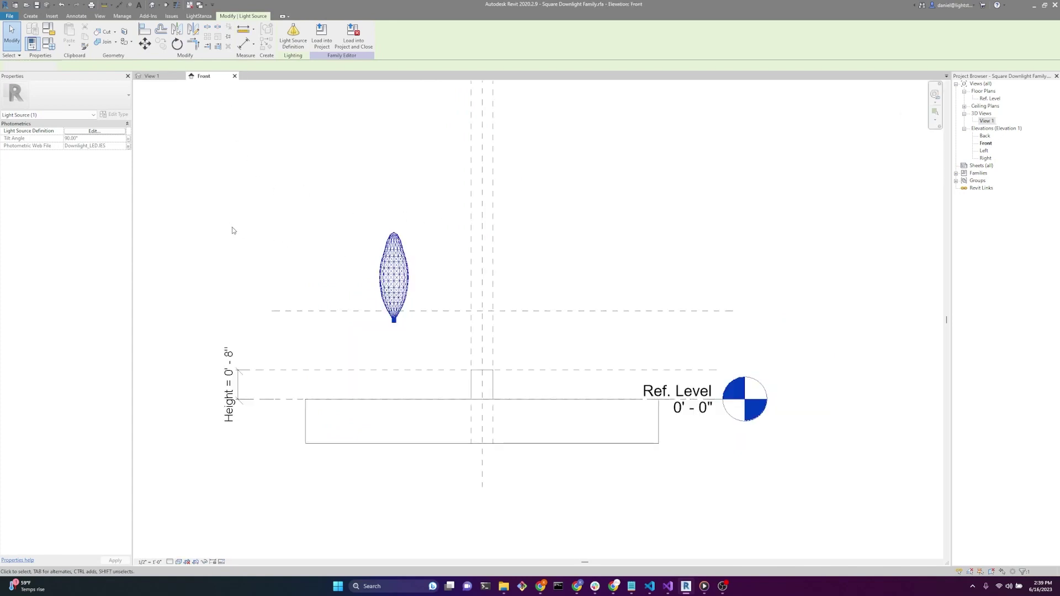
scroll(307, 296, "up", 2)
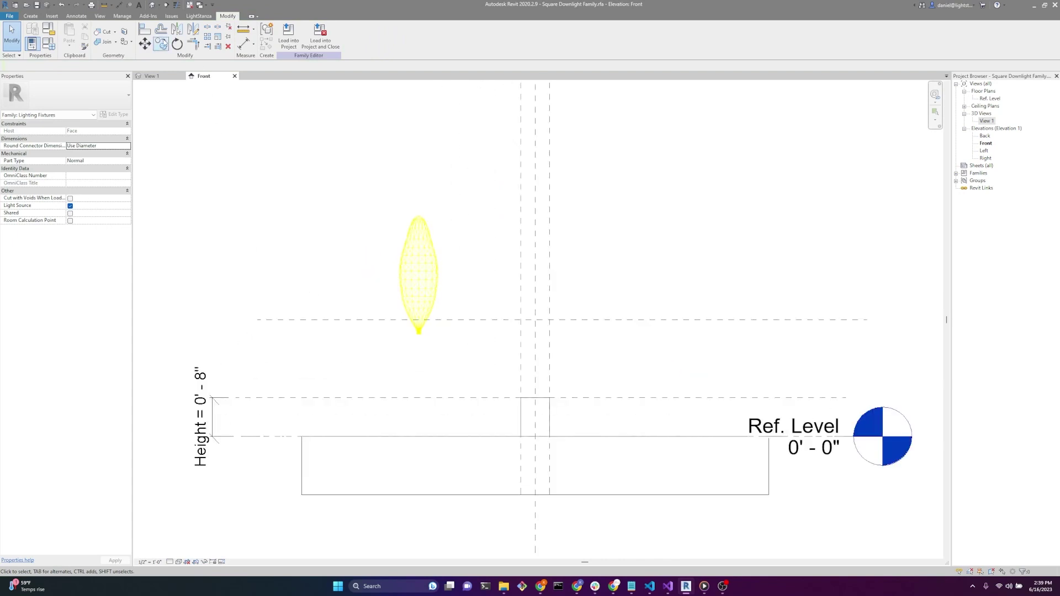
left_click(144, 30)
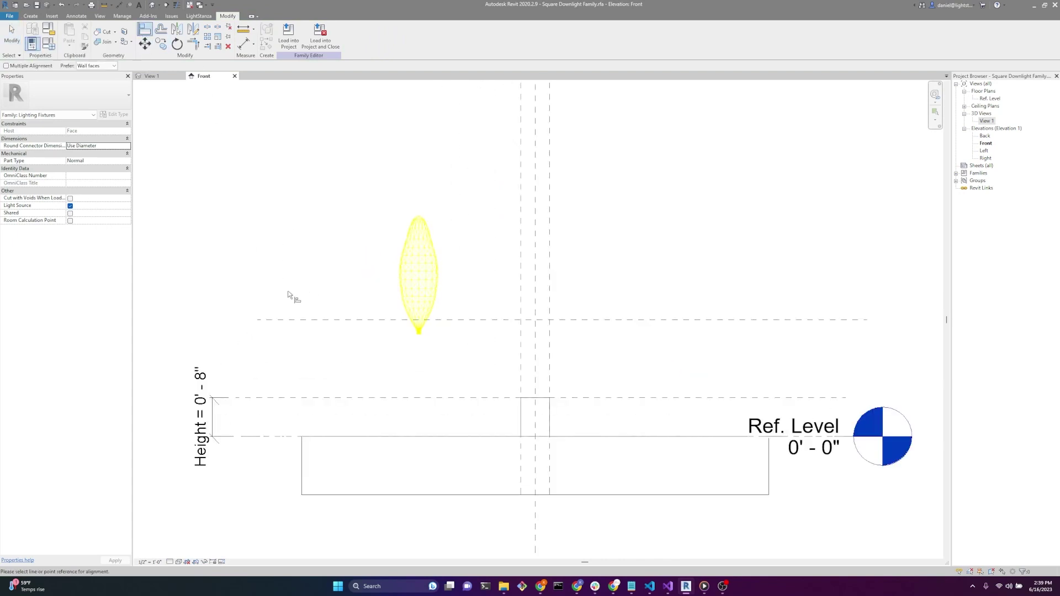
left_click(300, 322)
left_click(419, 333)
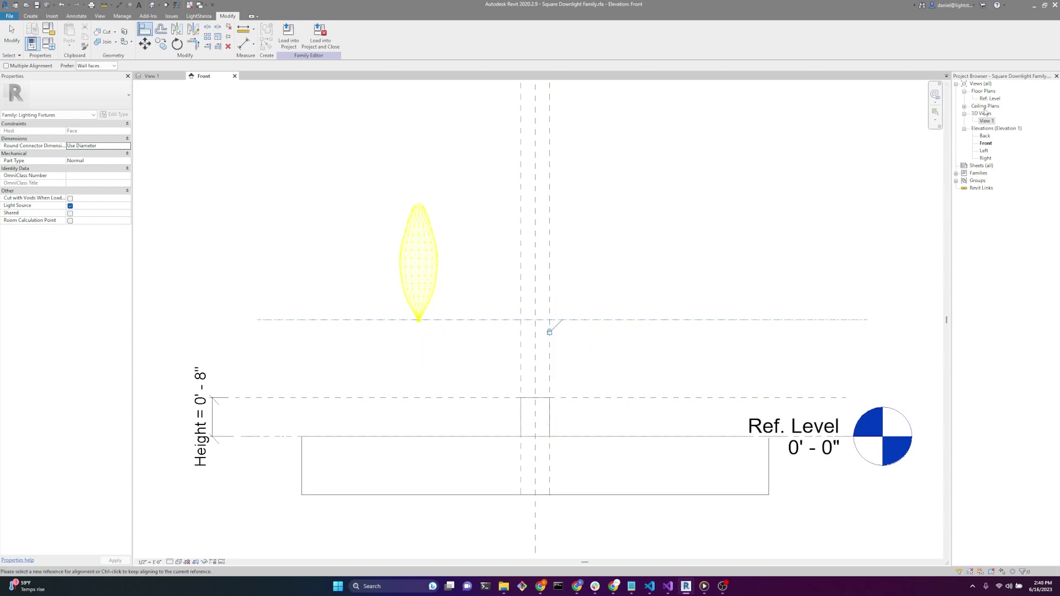
Step: Align the light source with the horizontal and vertical center reference planes in the Ref. Level floor plan
double_click(989, 98)
scroll(475, 337, "up", 6)
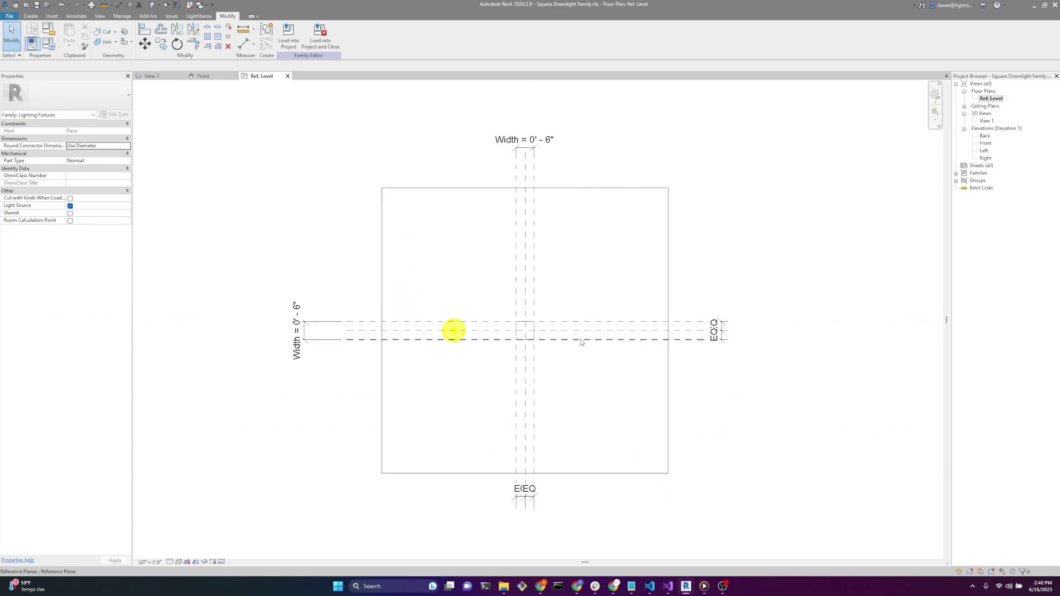
left_click(144, 31)
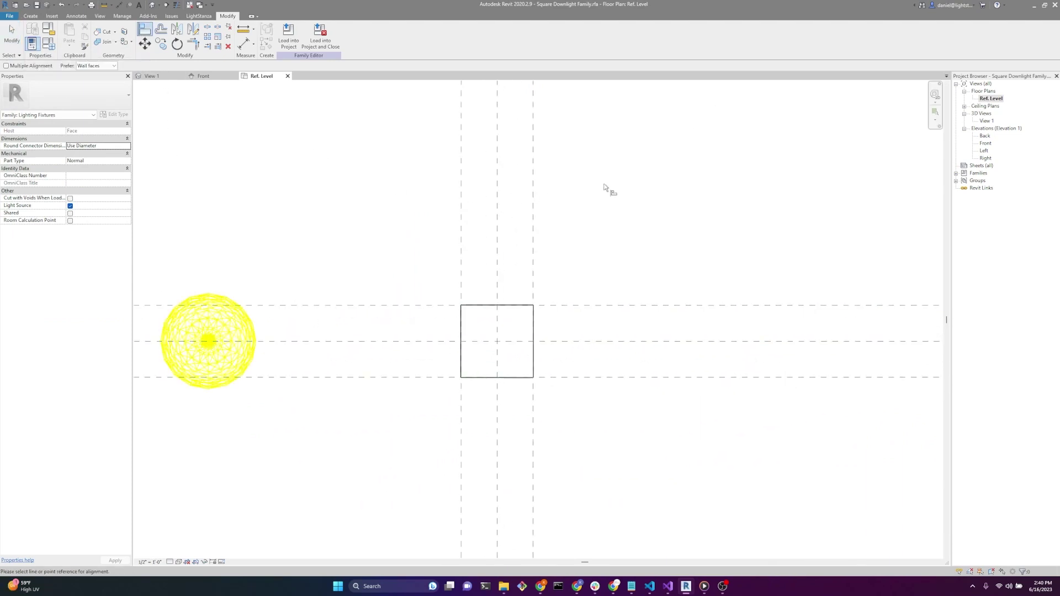
left_click(382, 341)
left_click(202, 346)
left_click(497, 216)
left_click(208, 346)
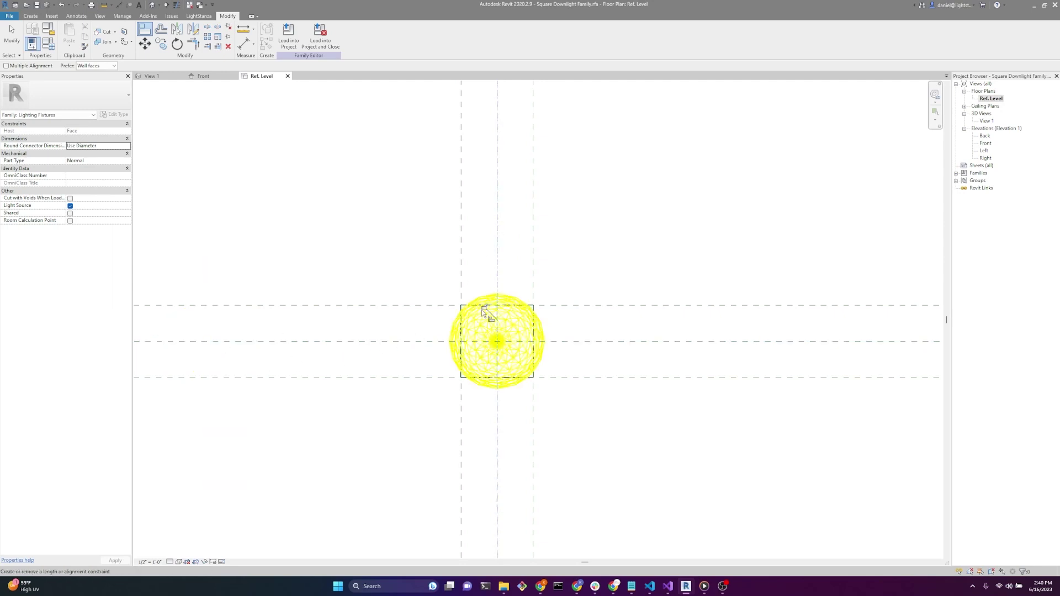
scroll(390, 282, "down", 2)
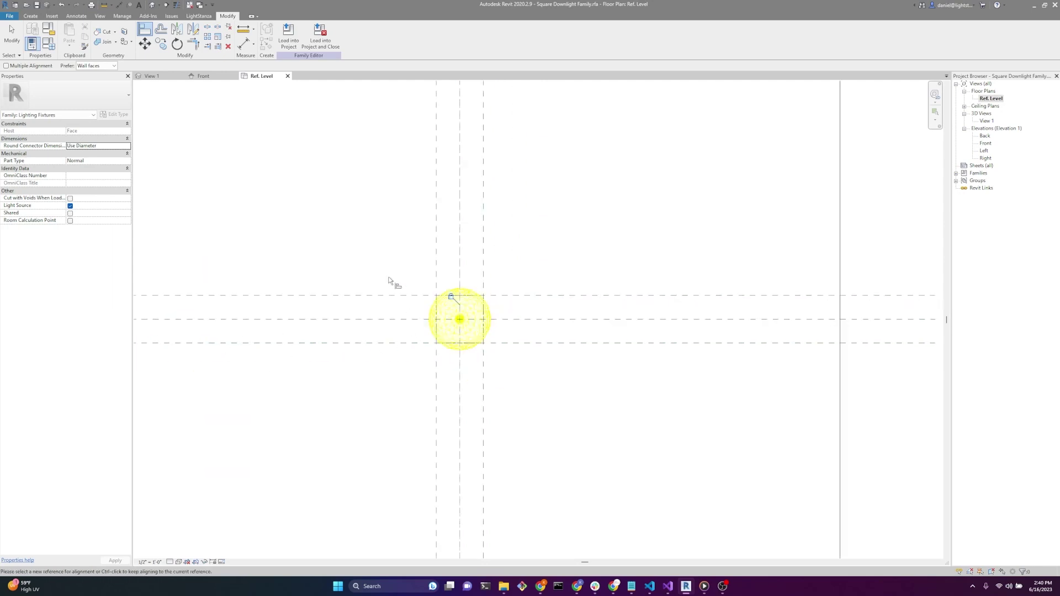
Step: Add an aligned dimension in the Front elevation between the fixture's top reference plane and the light source's reference plane
left_click(203, 76)
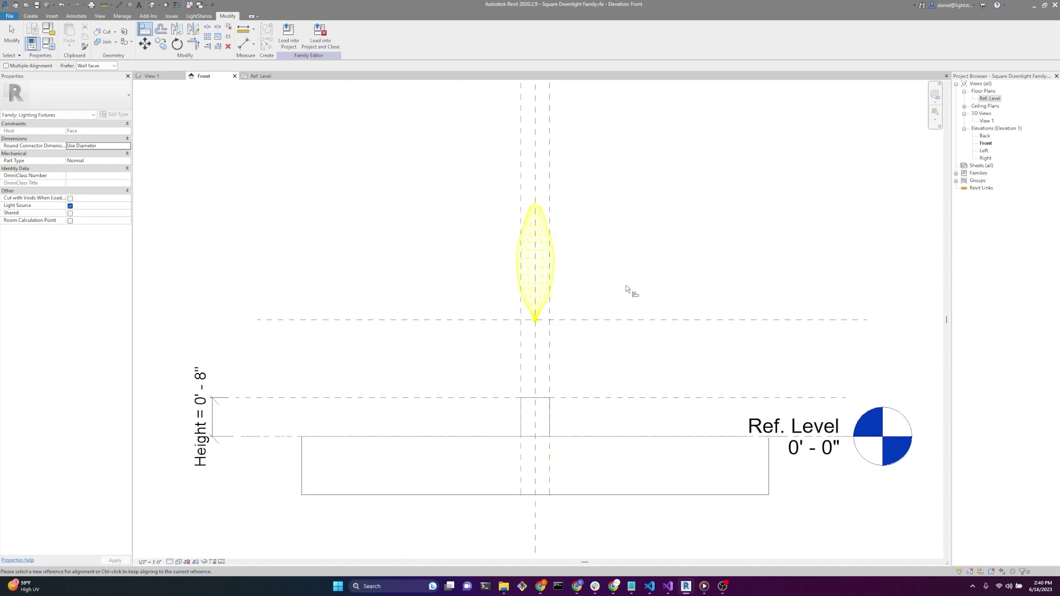
key("Escape")
key("Escape")
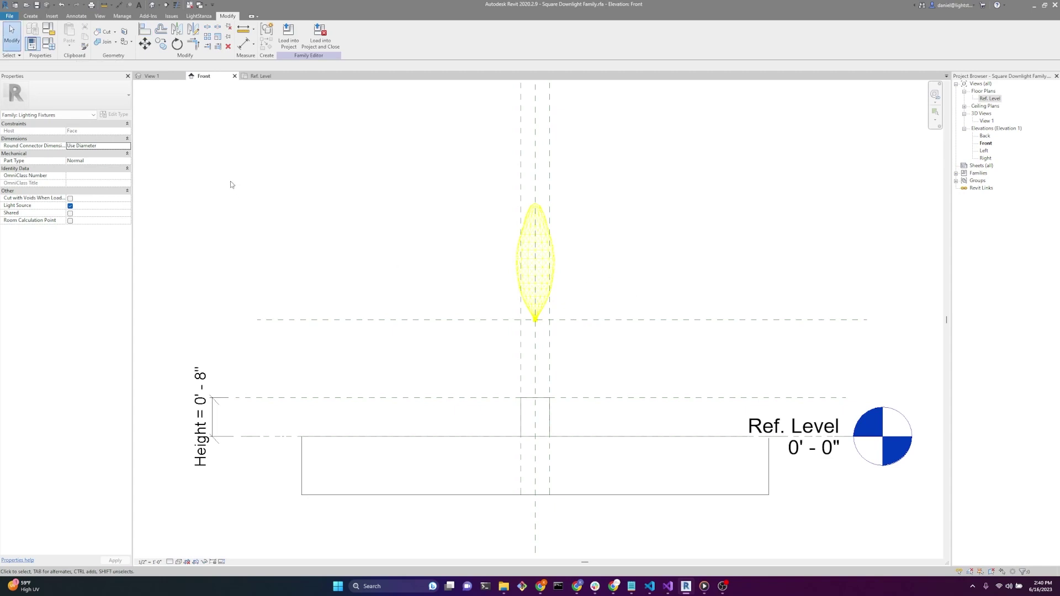
left_click(71, 21)
left_click(33, 36)
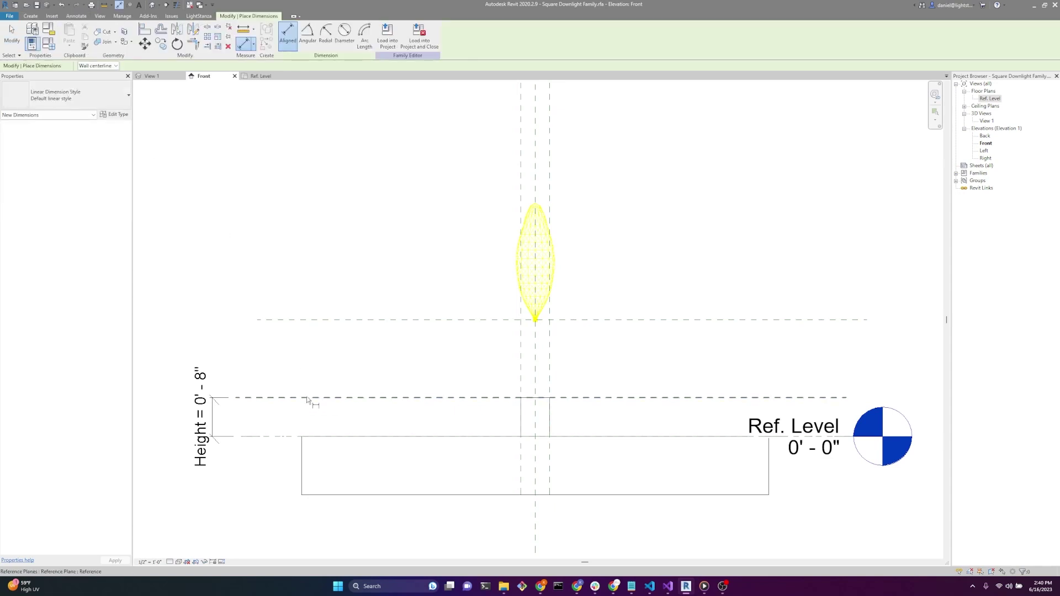
left_click(307, 398)
left_click(318, 320)
left_click(305, 206)
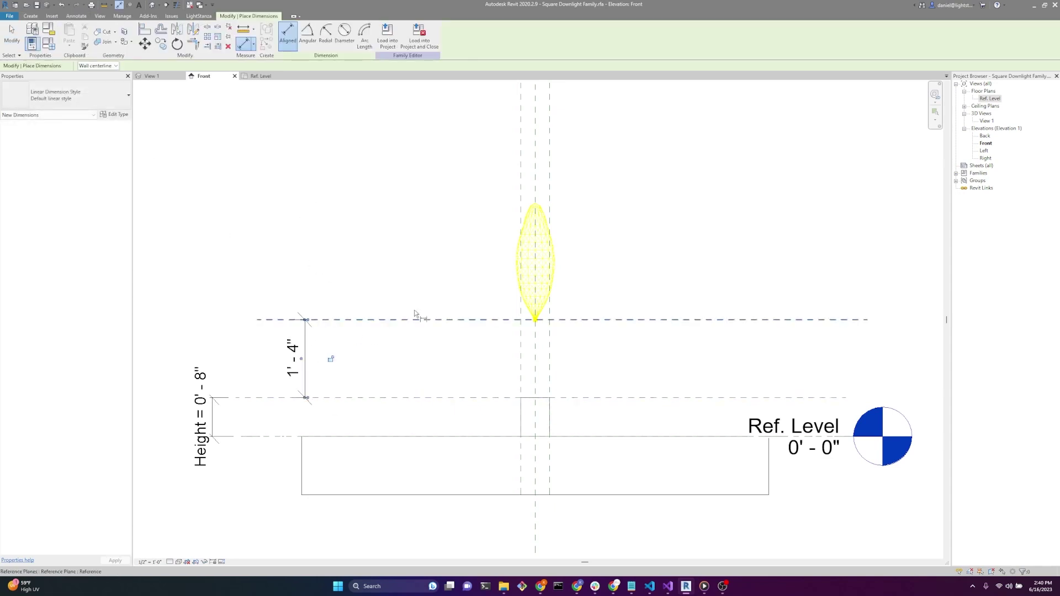
key("Escape")
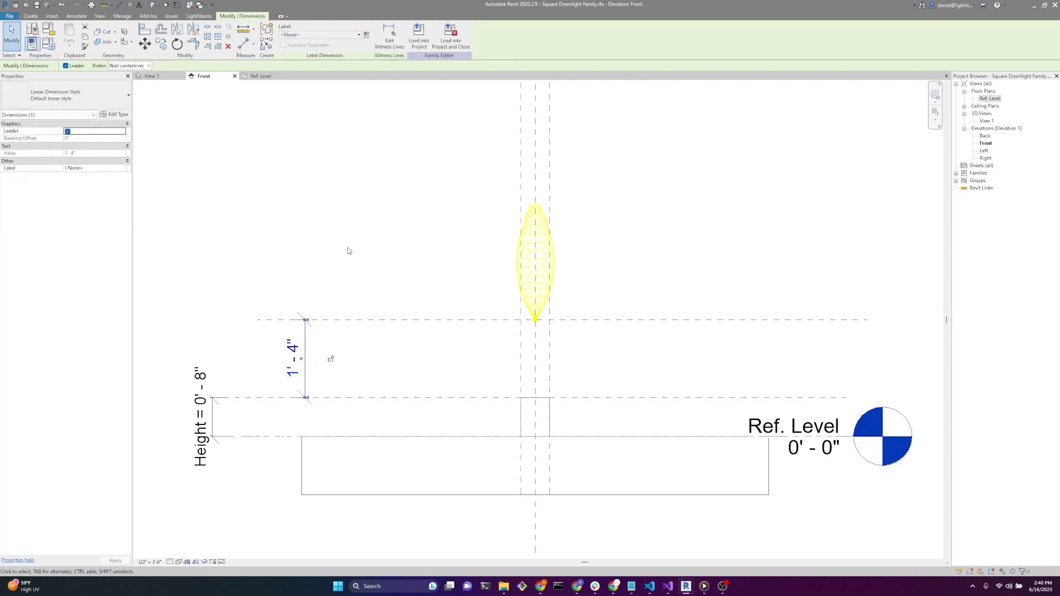
Step: Label the selected dimension with a new family type parameter named IES Offset
left_click(366, 34)
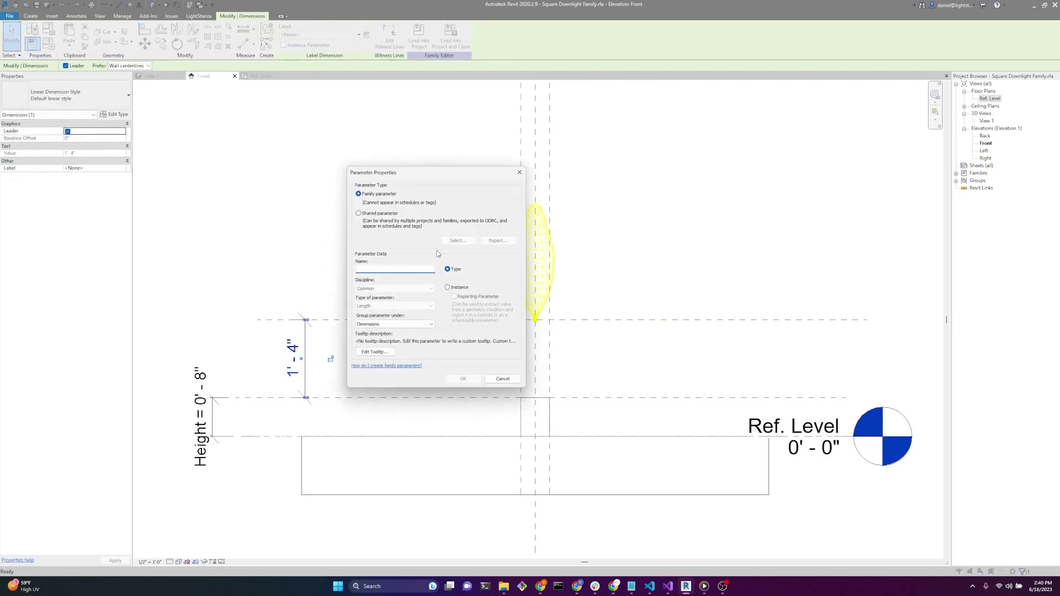
type("IES Offset")
left_click(464, 380)
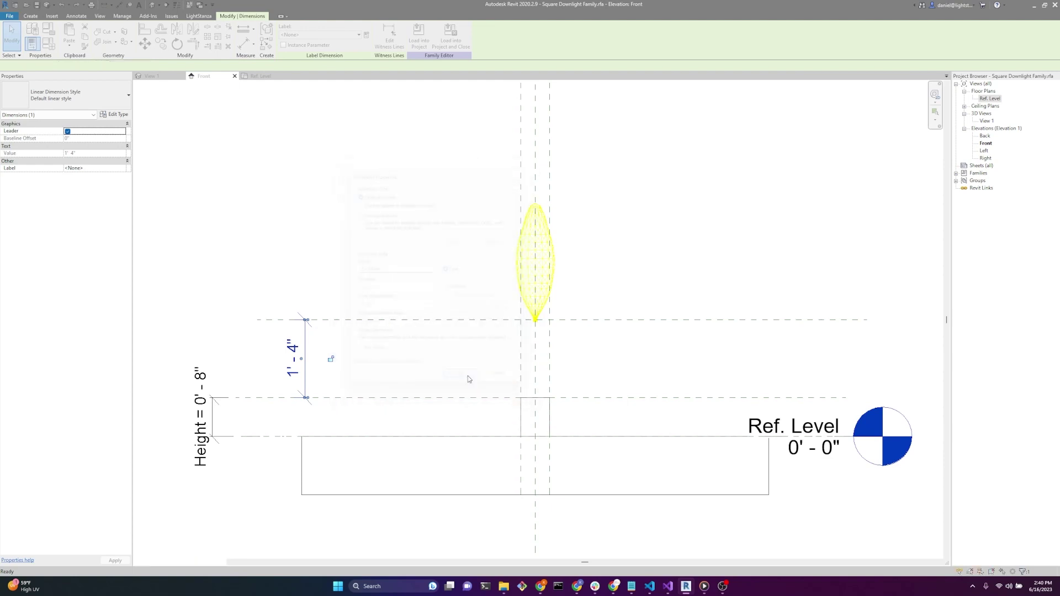
left_click(309, 195)
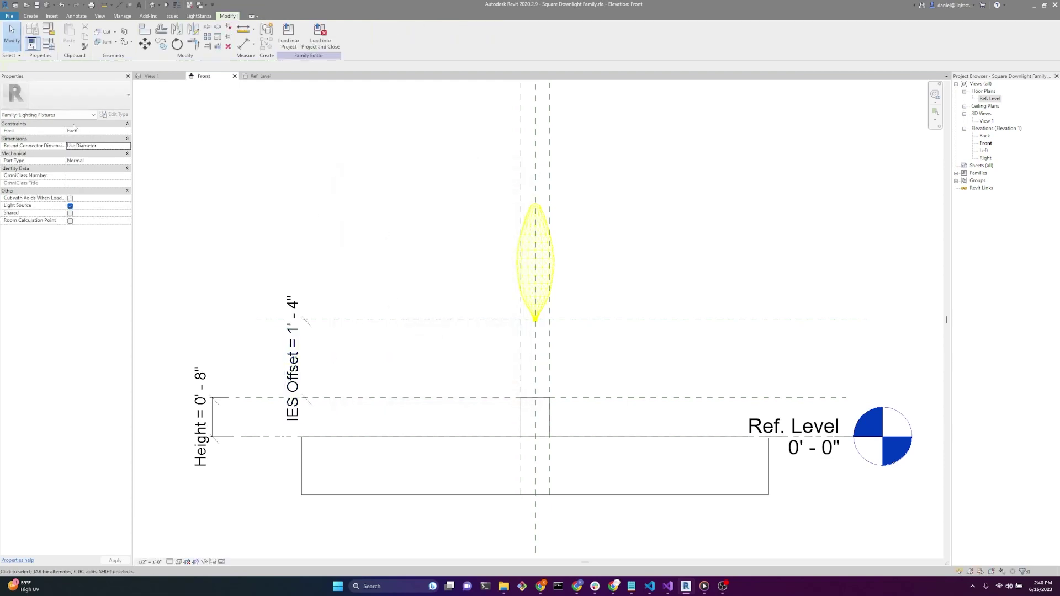
Step: Set the IES Offset family parameter to 1/2" and check the light source above the fixture in the 3D view
left_click(48, 44)
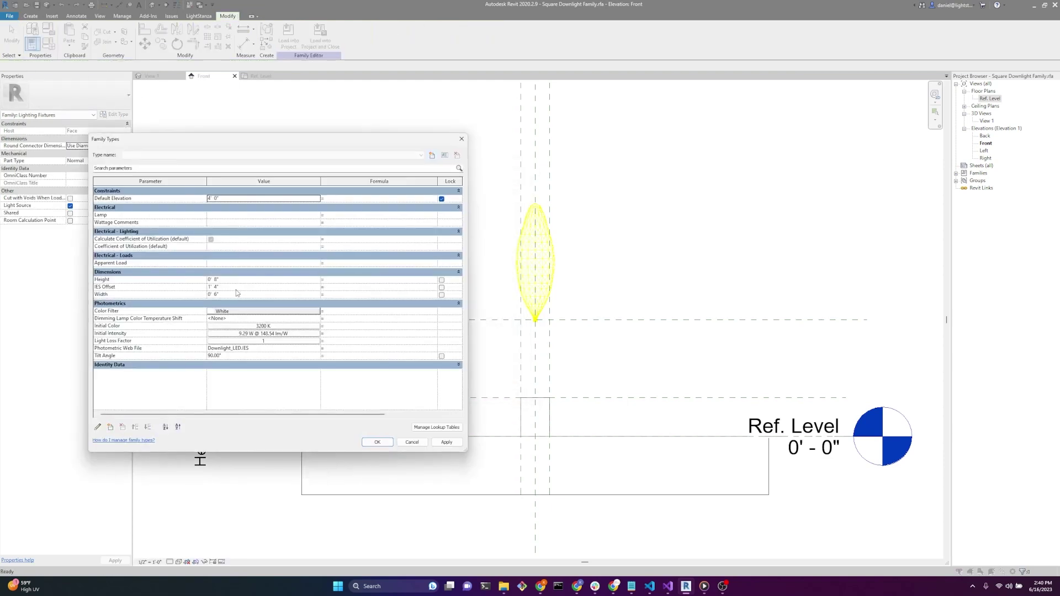
left_click(236, 288)
type("1/2\"")
key("Tab")
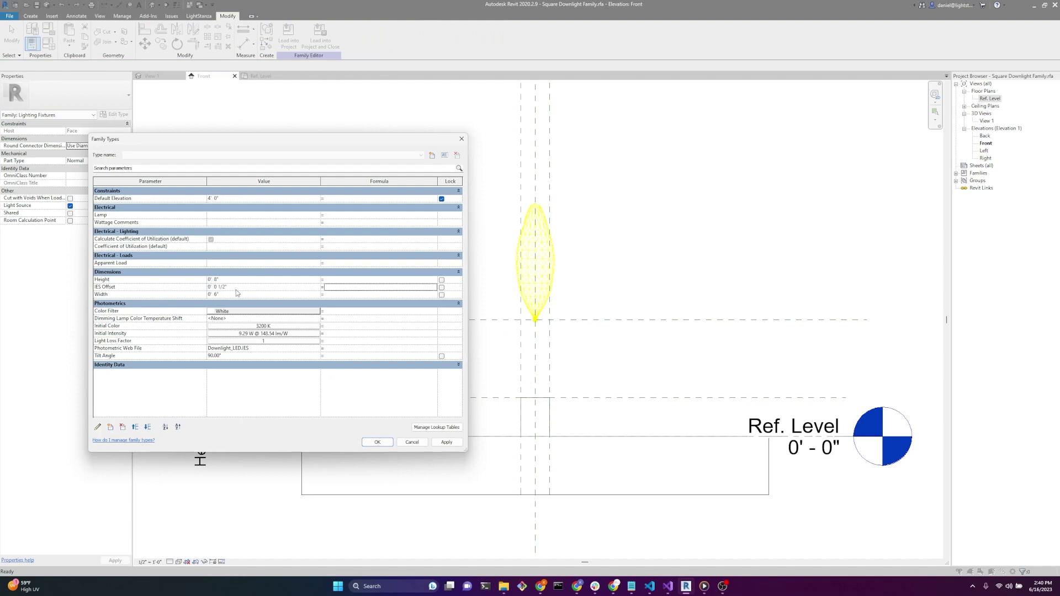
left_click(377, 443)
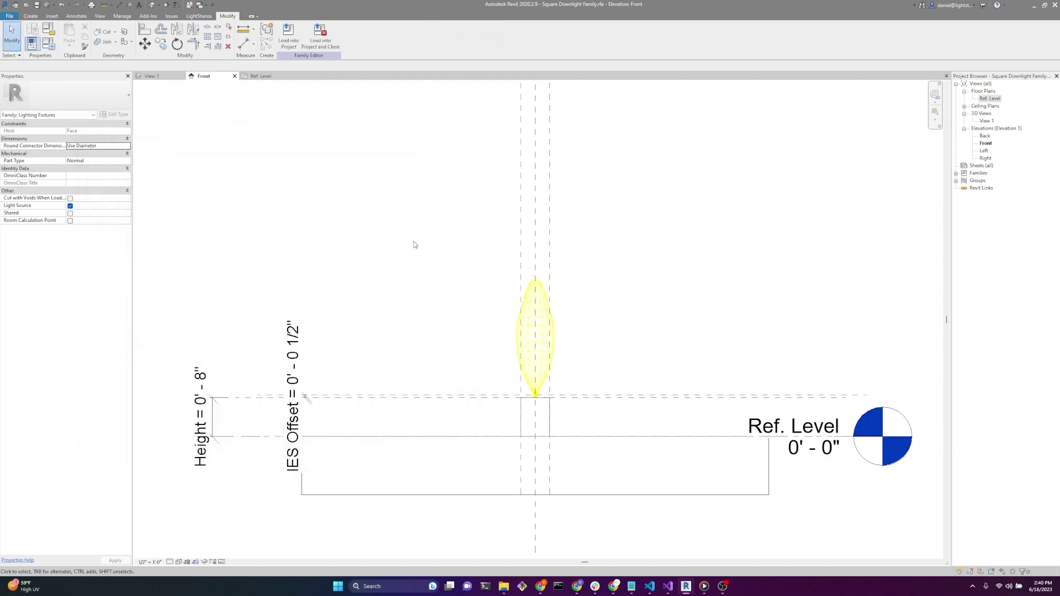
left_click(152, 76)
middle_click_drag(574, 345, 693, 254, "shift")
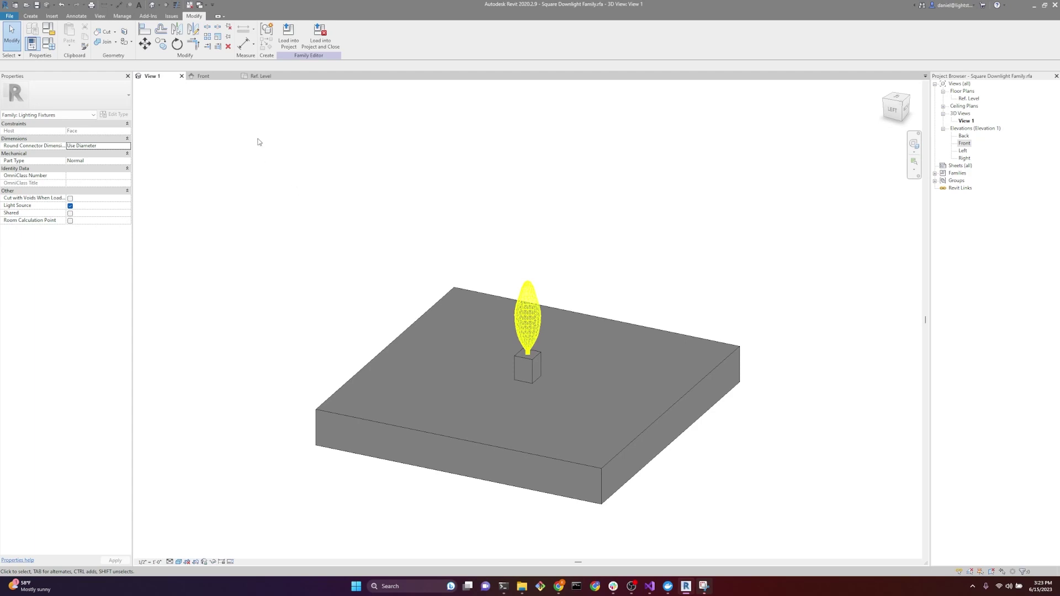
middle_click_drag(618, 237, 573, 413, "shift")
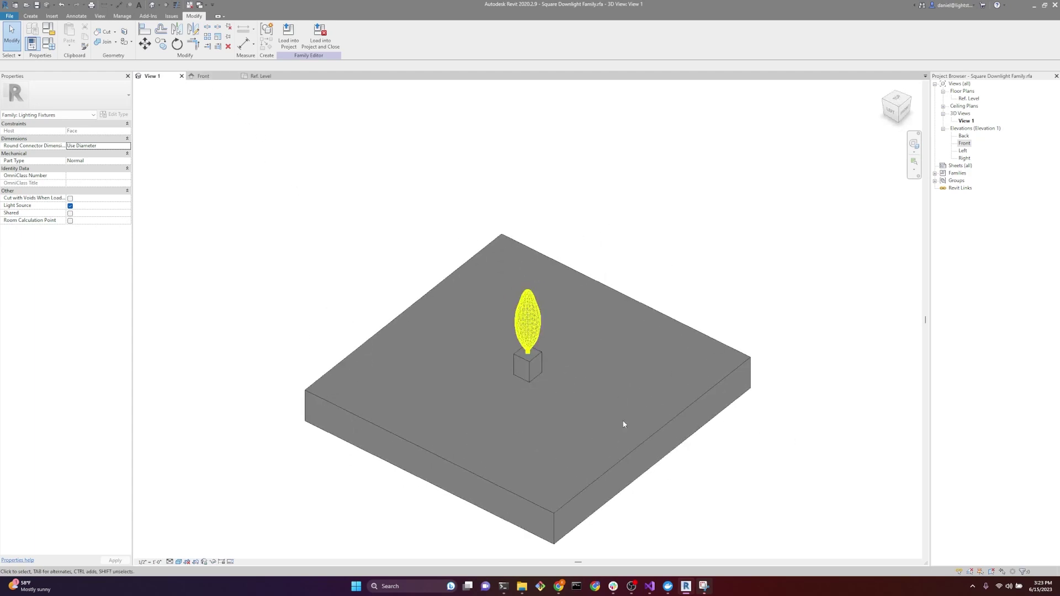
Step: Delete the square fixture extrusion in the Ref. Level floor plan
left_click(261, 75)
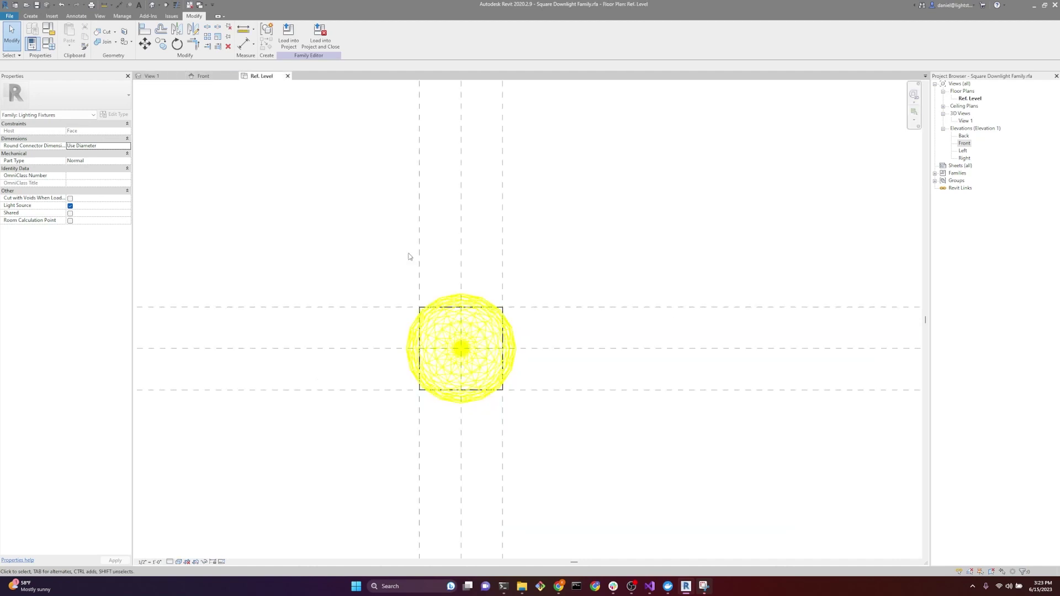
left_click(477, 318)
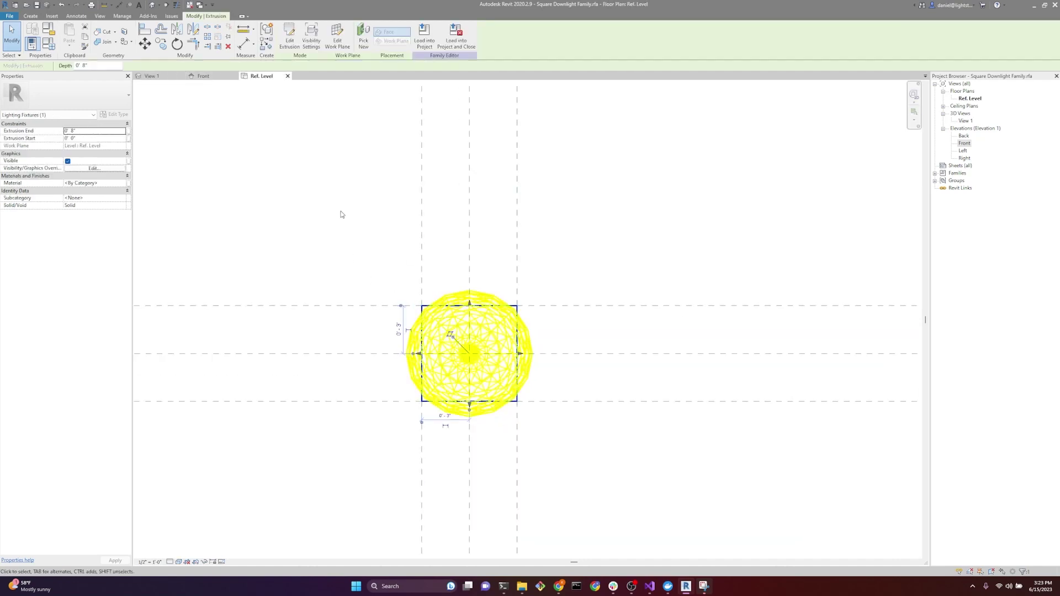
left_click(642, 244)
key("z")
key("f")
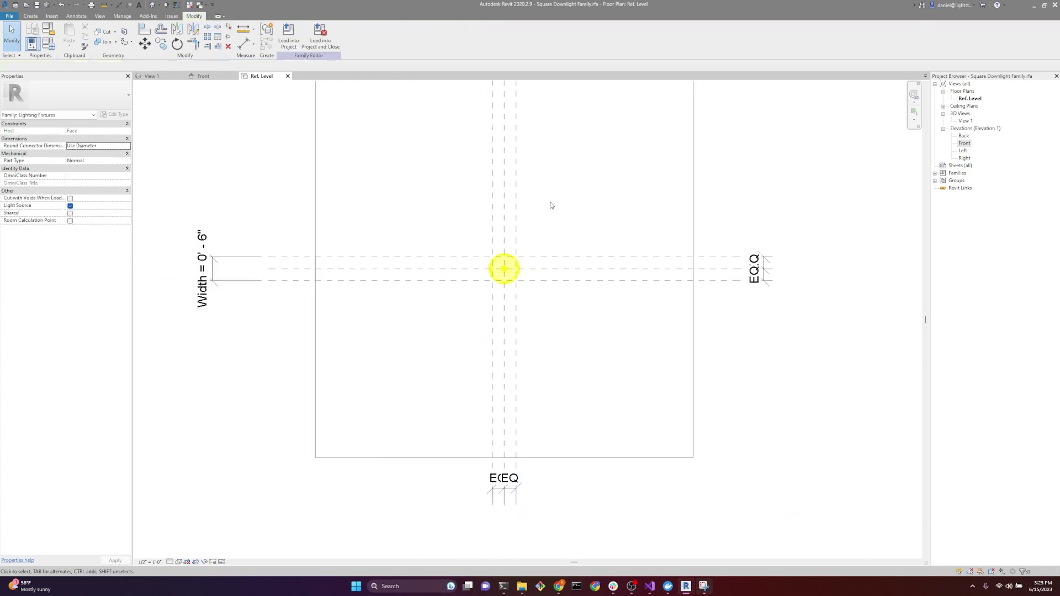
scroll(551, 205, "up", 2)
scroll(501, 405, "down", 2)
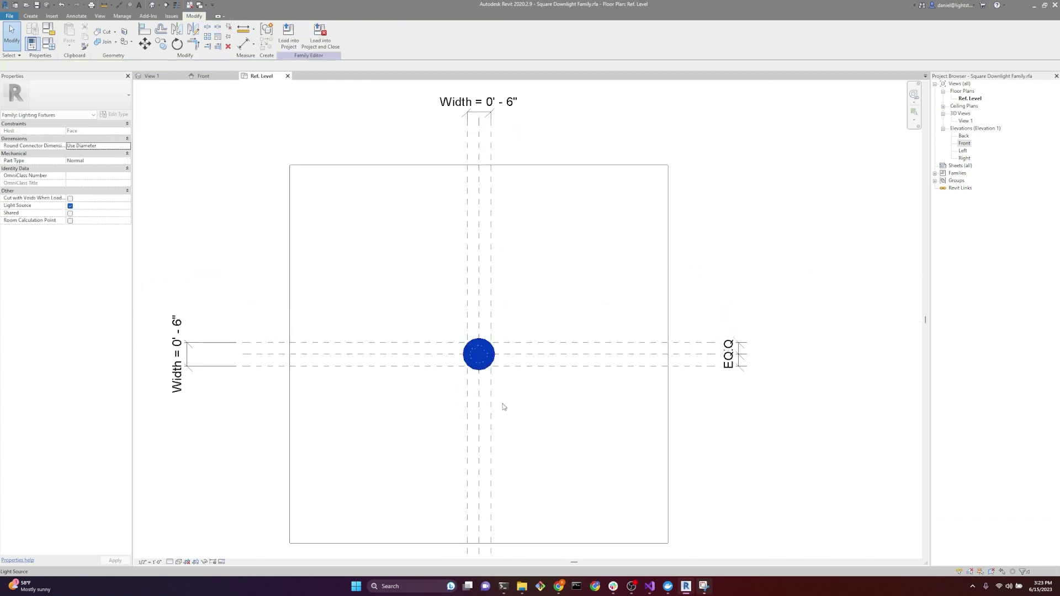
Step: Delete the off-center horizontal and vertical reference planes together with their Width and EQ dimensions, keeping the two center planes
left_click(656, 343)
key("Delete")
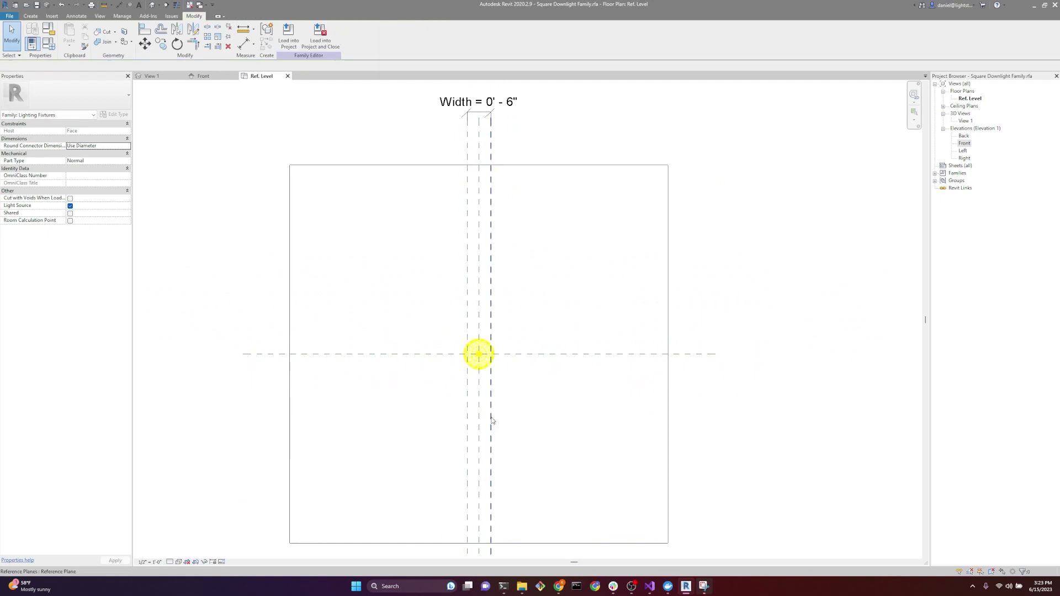
left_click(492, 421)
key("Delete")
scroll(487, 274, "down", 2)
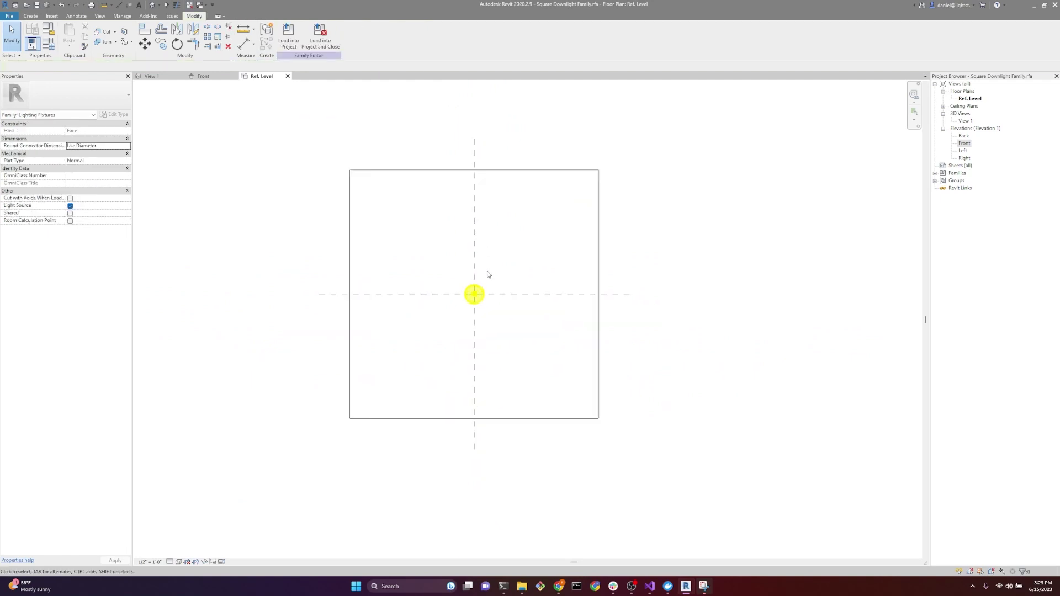
scroll(487, 275, "up", 2)
scroll(481, 287, "down", 2)
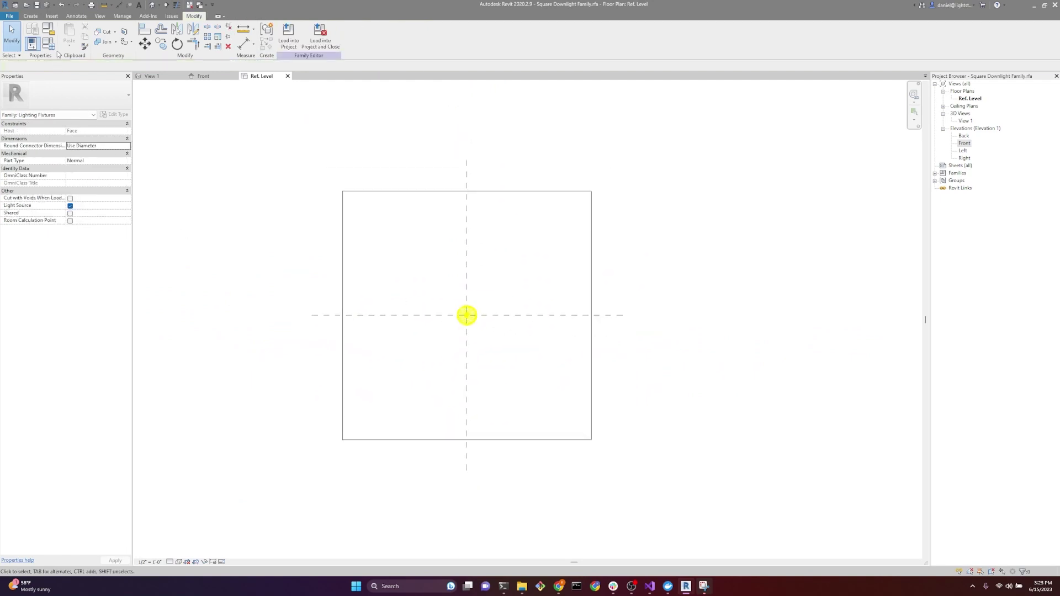
Step: Delete the Width parameter from the family in Family Types
left_click(49, 43)
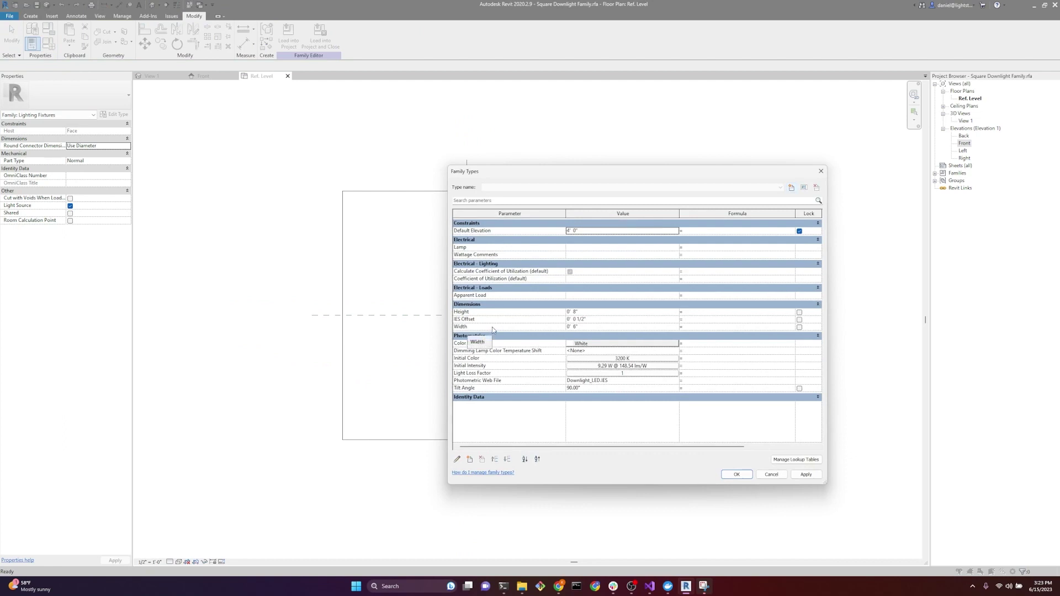
left_click(491, 327)
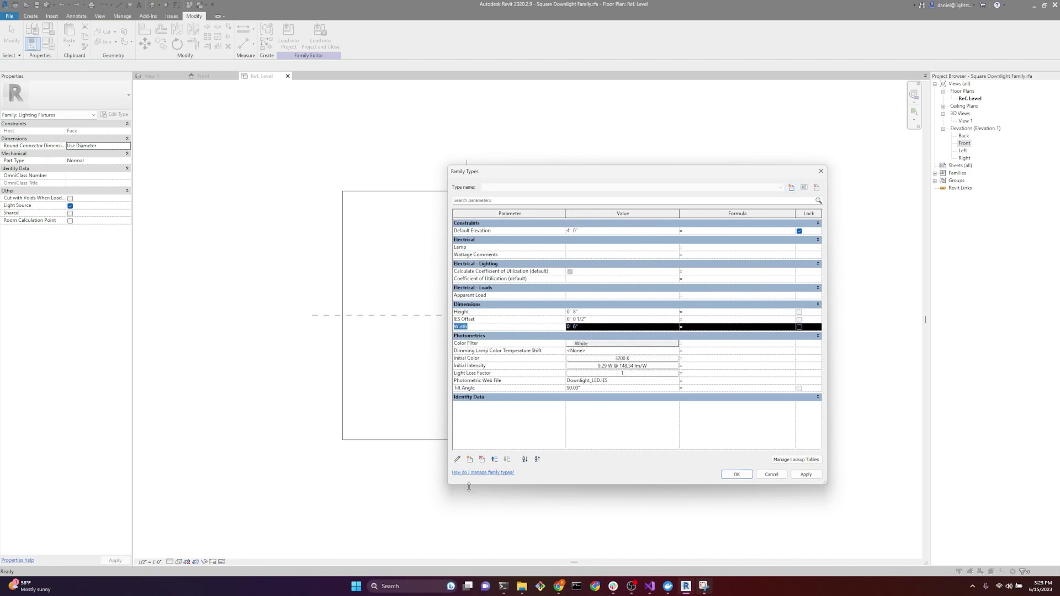
left_click(482, 459)
left_click(548, 293)
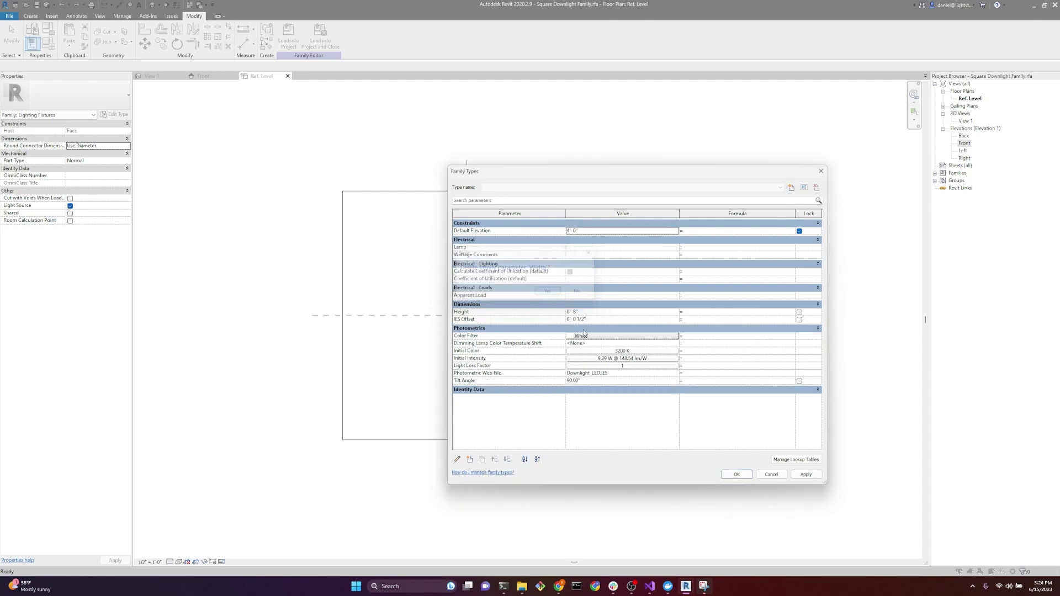
Step: Sketch a circular extrusion profile with a radius of about 1' 11" centered on the intersection of the two center reference planes
left_click(737, 474)
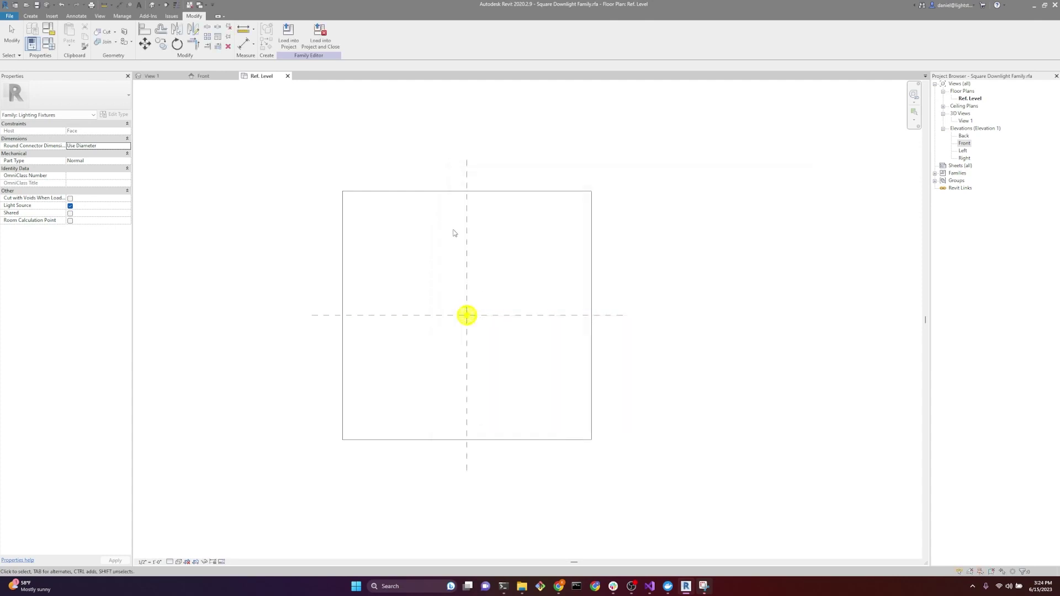
scroll(454, 233, "up", 2)
scroll(481, 228, "down", 2)
scroll(478, 298, "up", 2)
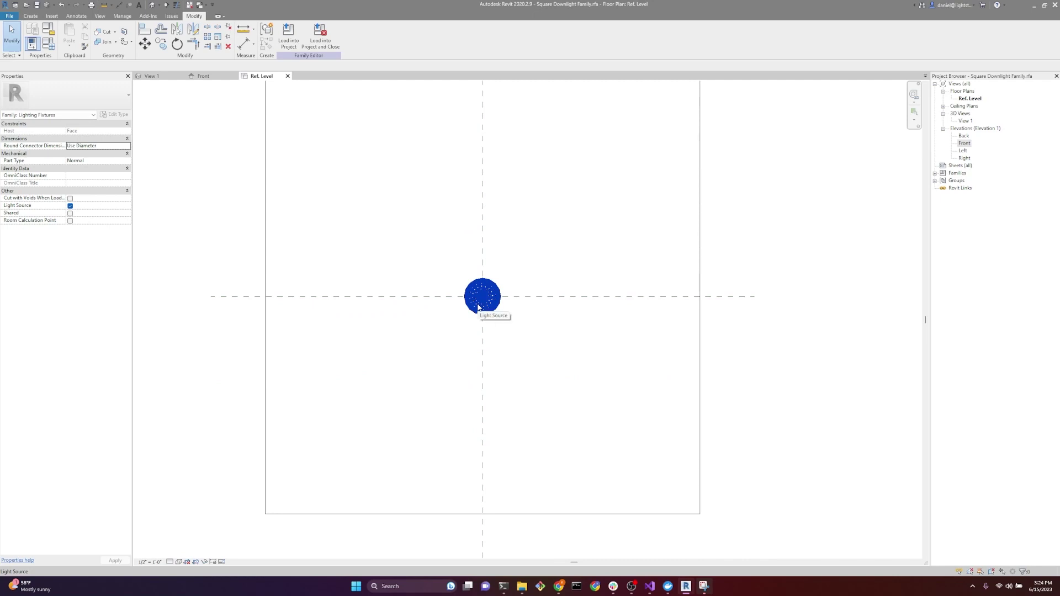
scroll(480, 301, "up", 2)
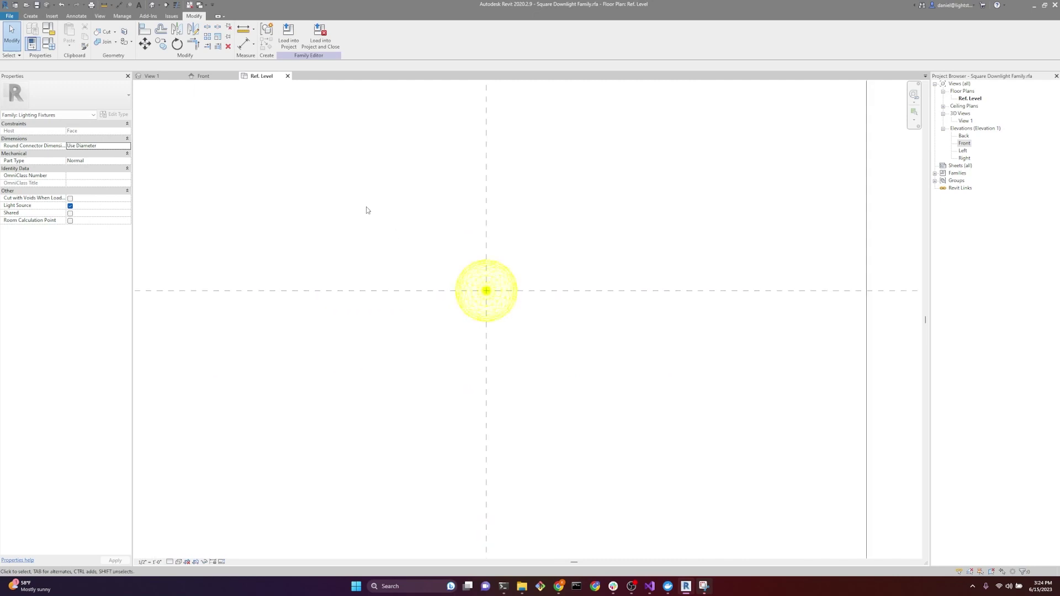
left_click(31, 16)
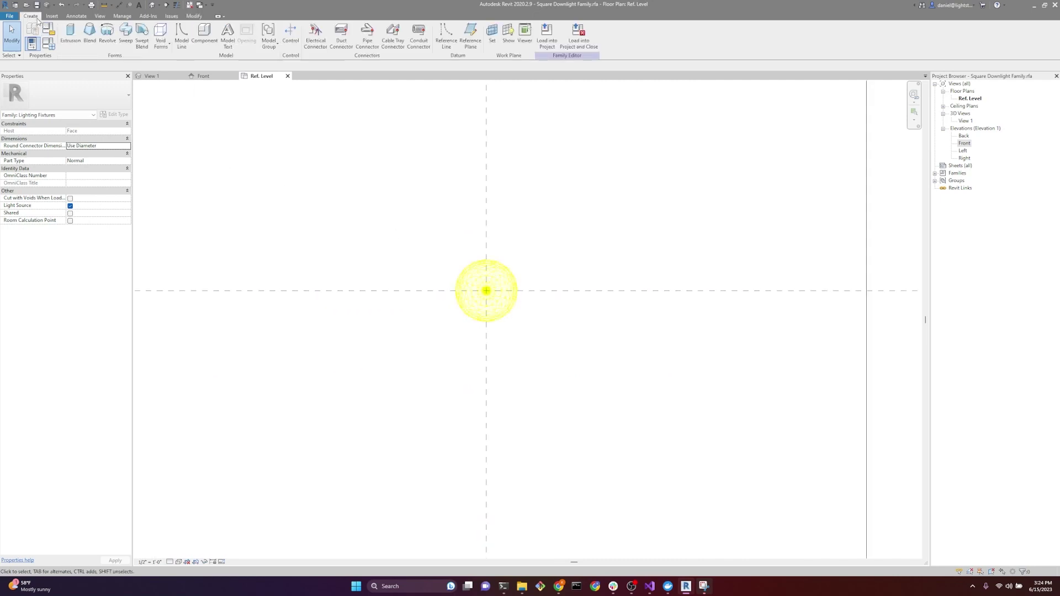
left_click(70, 33)
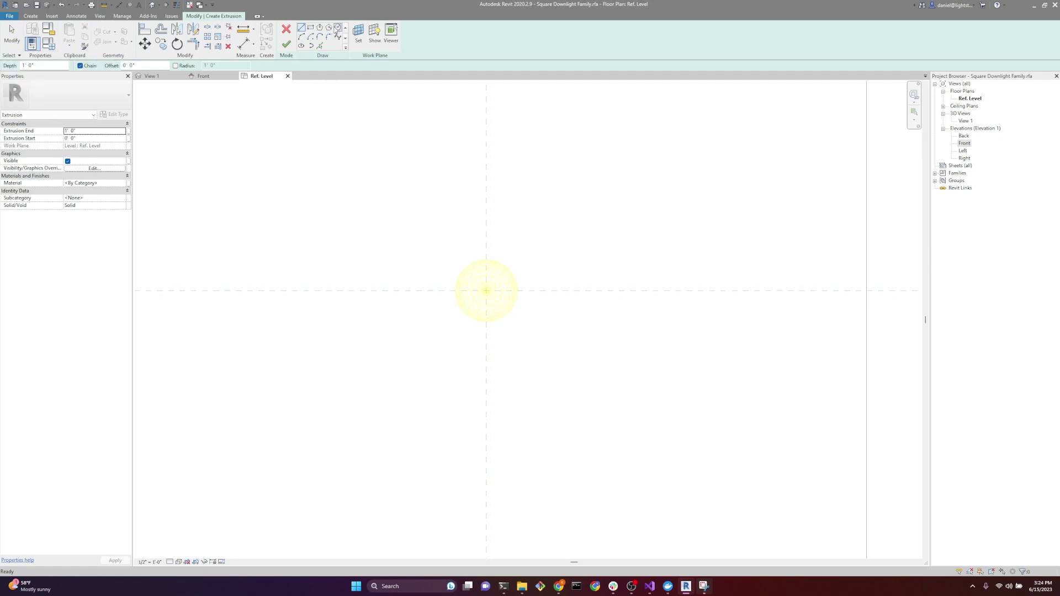
left_click(337, 31)
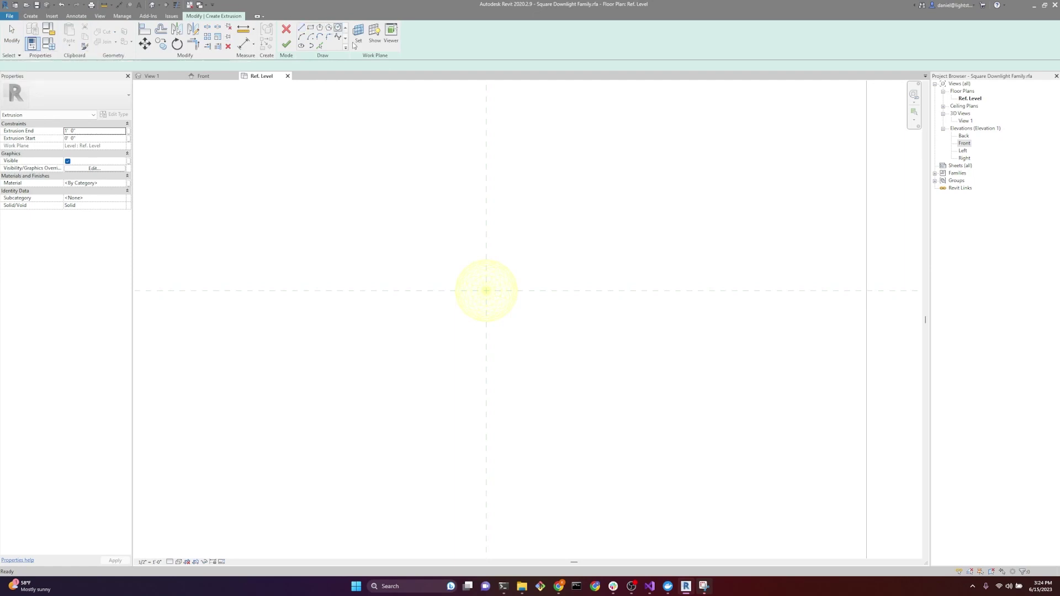
left_click(486, 290)
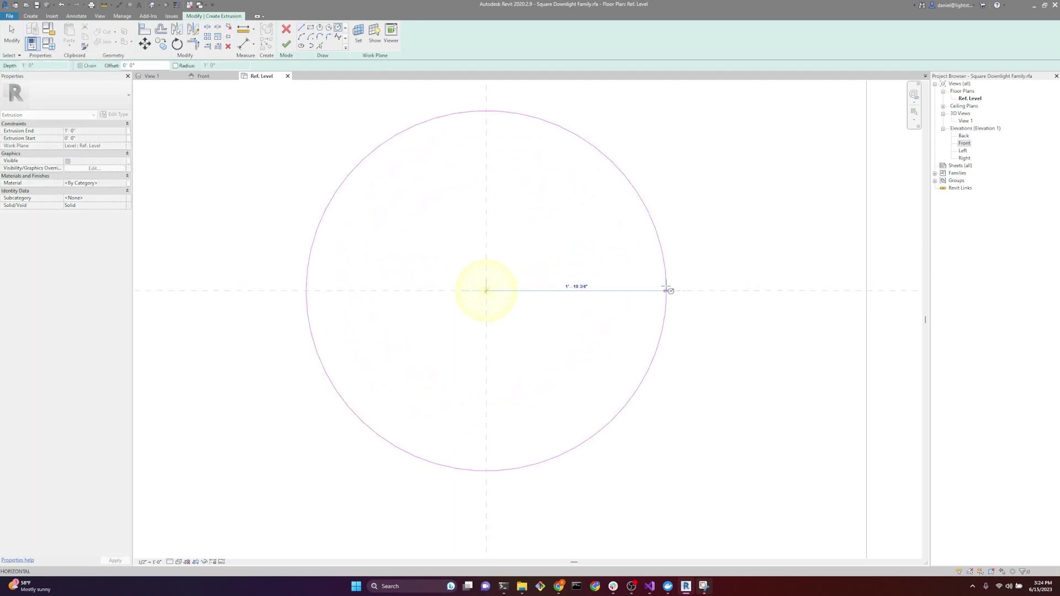
left_click(668, 291)
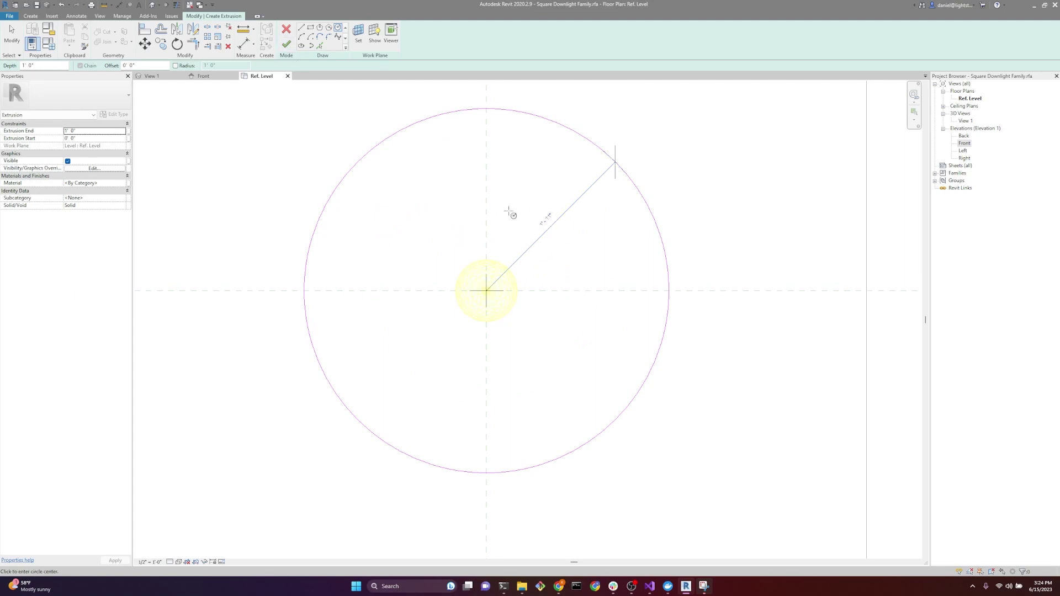
Step: Label the circle's radius dimension with a new type family parameter named Radius and finish the extrusion
key("Escape")
left_click(546, 228)
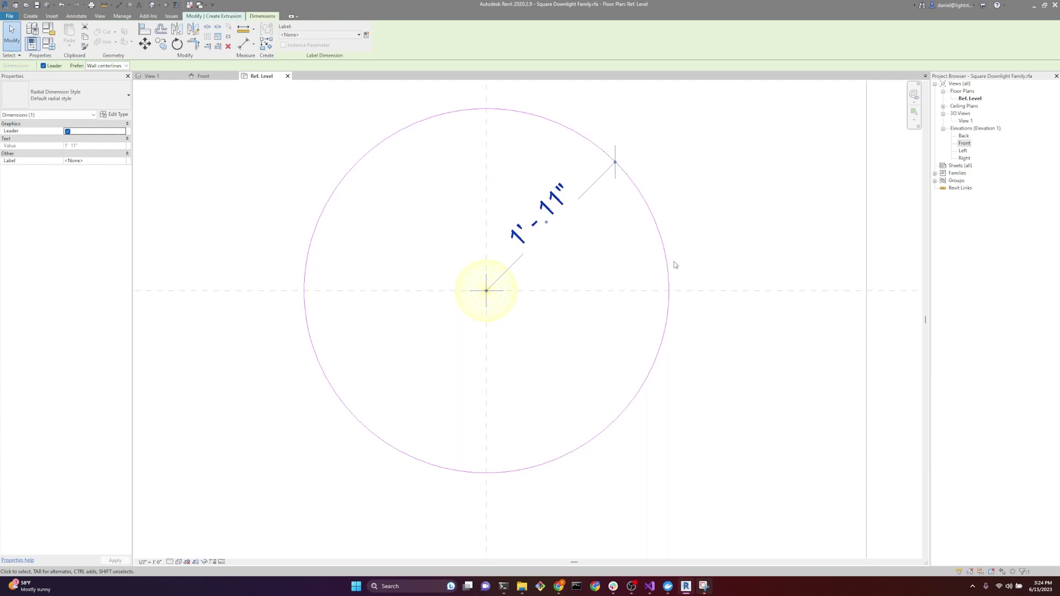
left_click(366, 34)
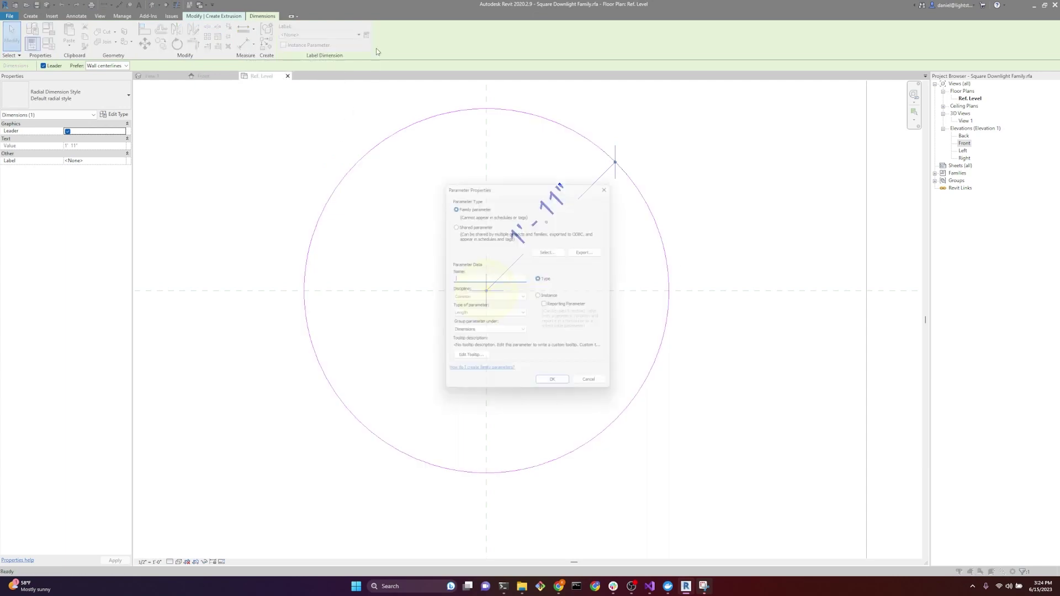
type("R")
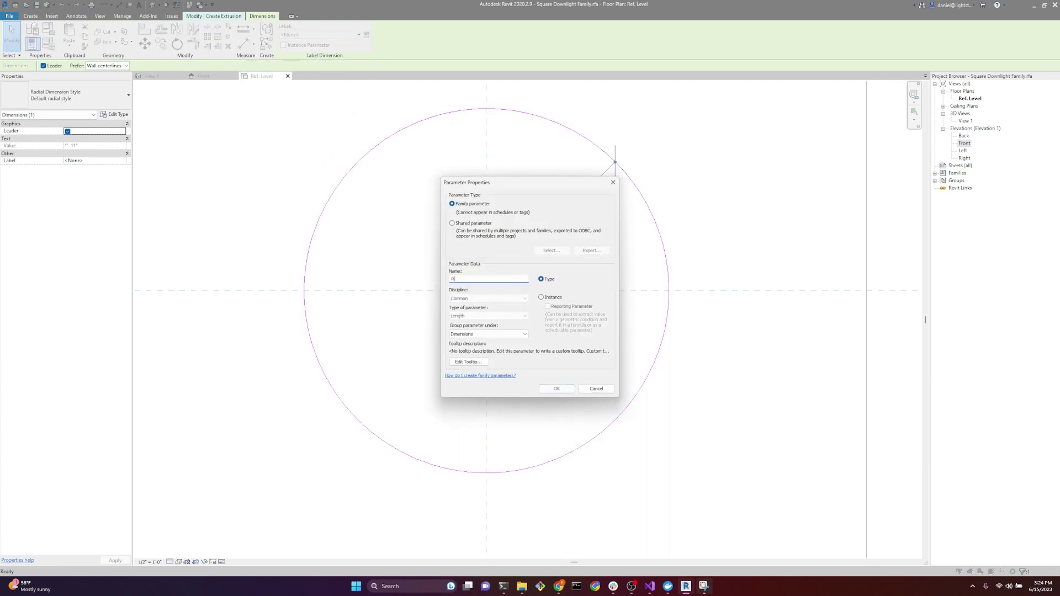
type("adius")
left_click(564, 390)
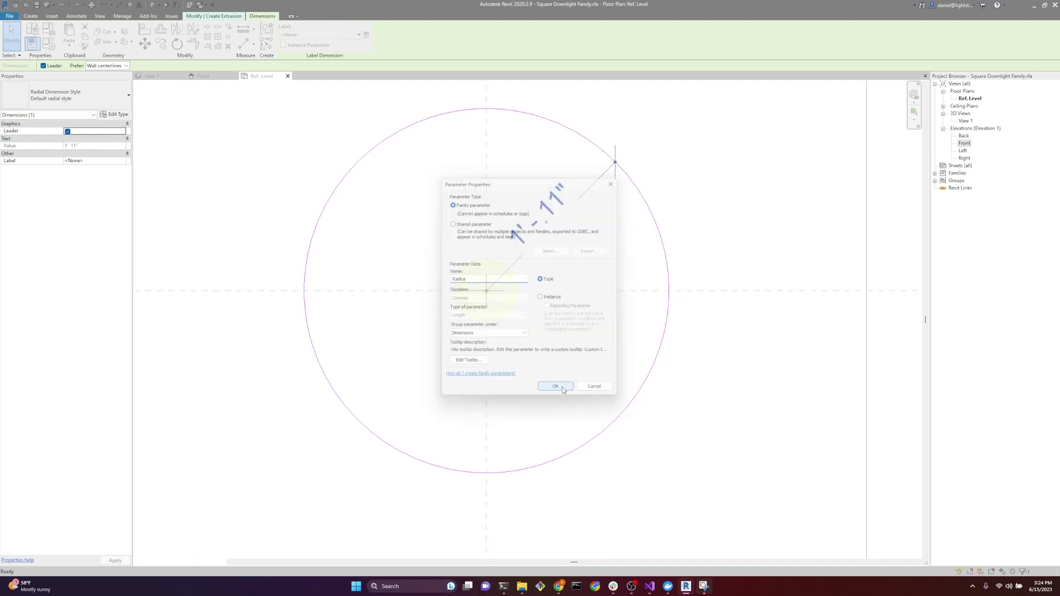
left_click(323, 152)
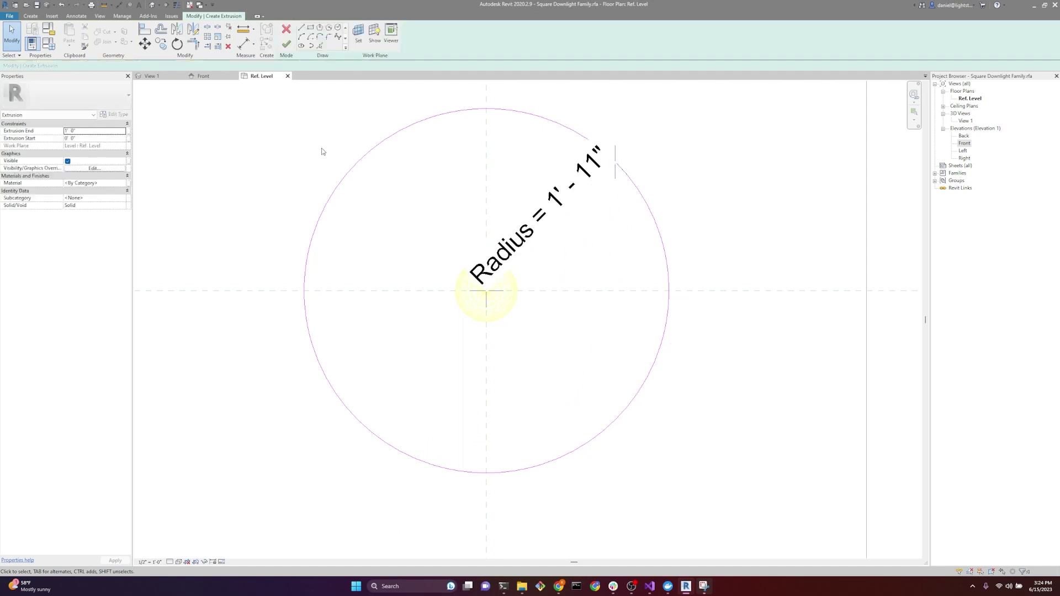
left_click(286, 45)
scroll(475, 323, "down", 5)
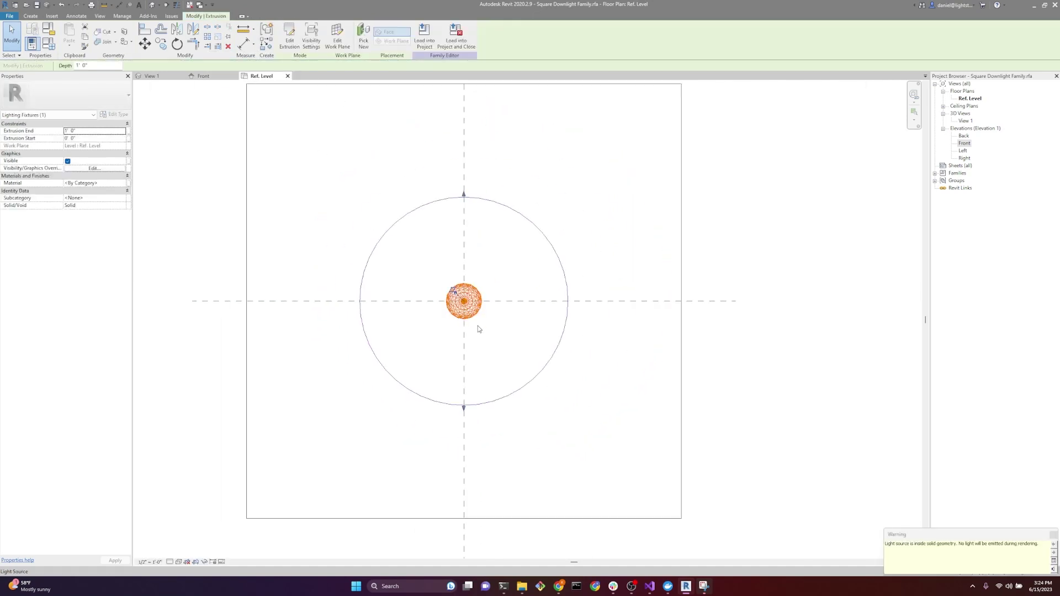
scroll(475, 320, "up", 5)
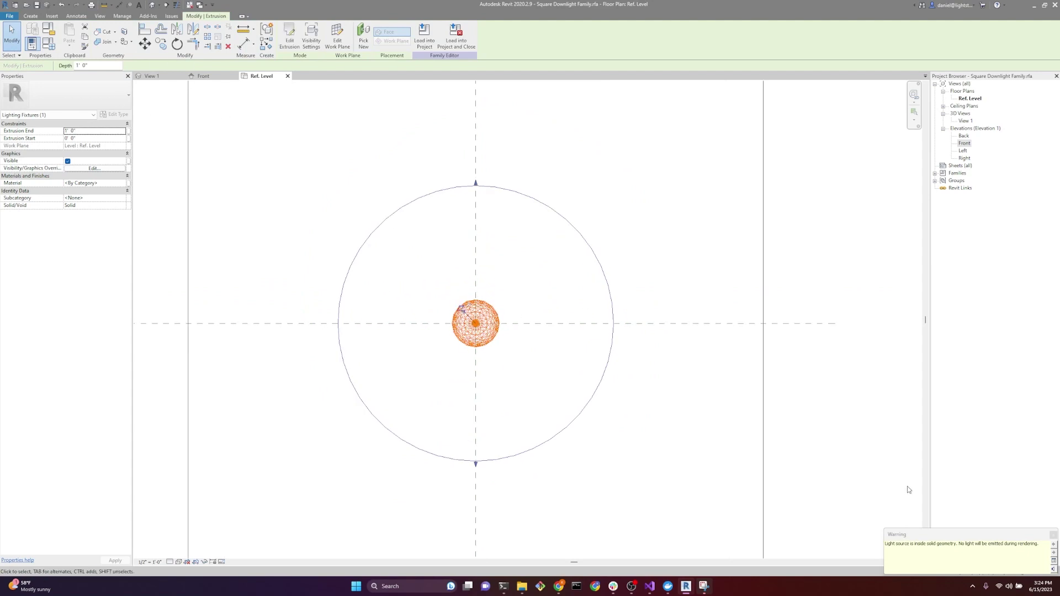
Step: Align the top edge of the round extrusion with the Height reference plane in the Front elevation
left_click(209, 78)
left_click(671, 339)
scroll(430, 364, "up", 3)
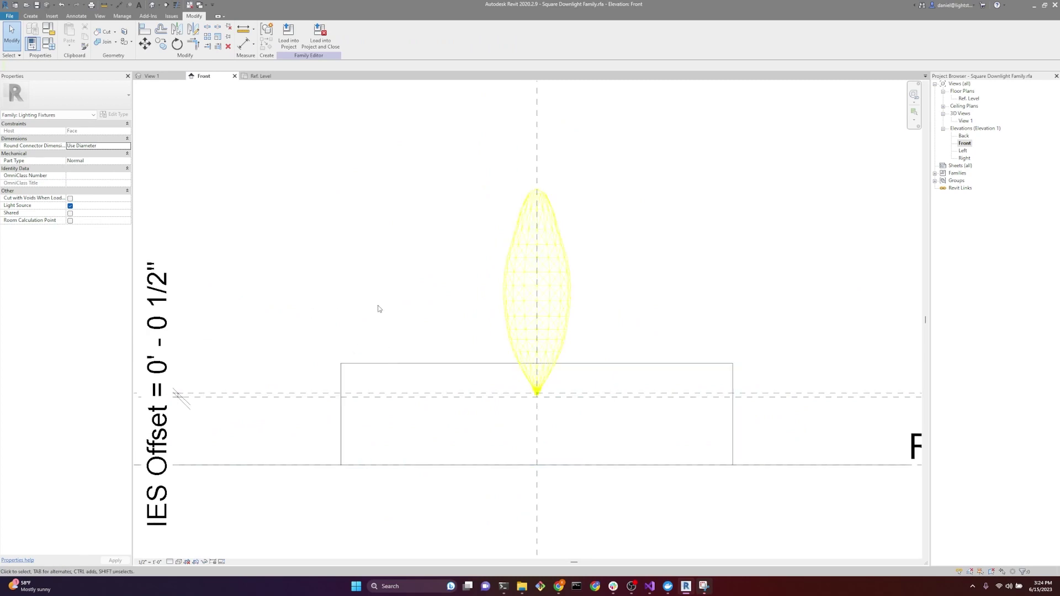
scroll(378, 307, "down", 2)
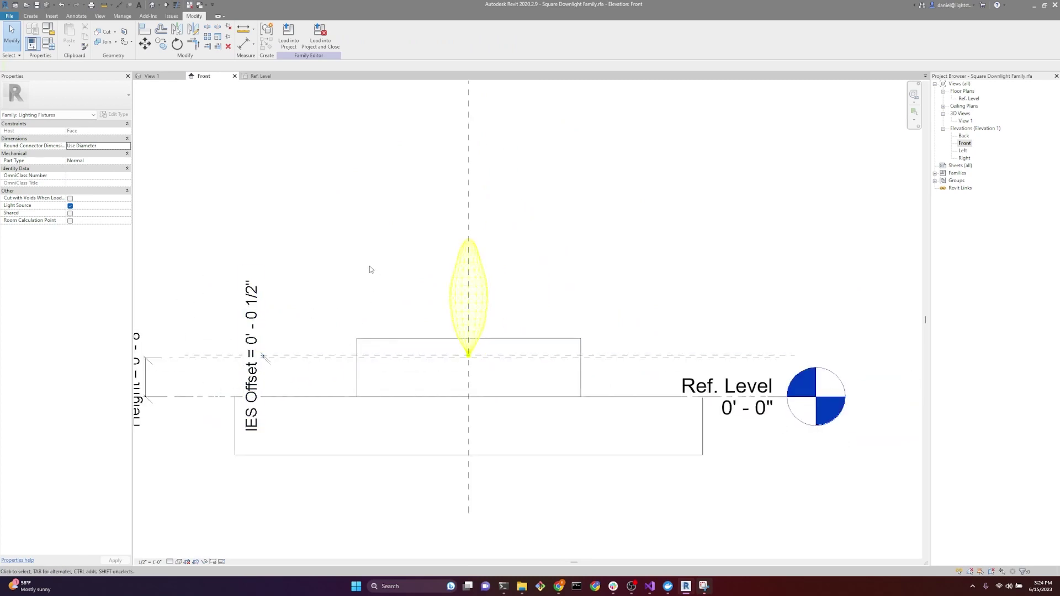
key("a")
key("l")
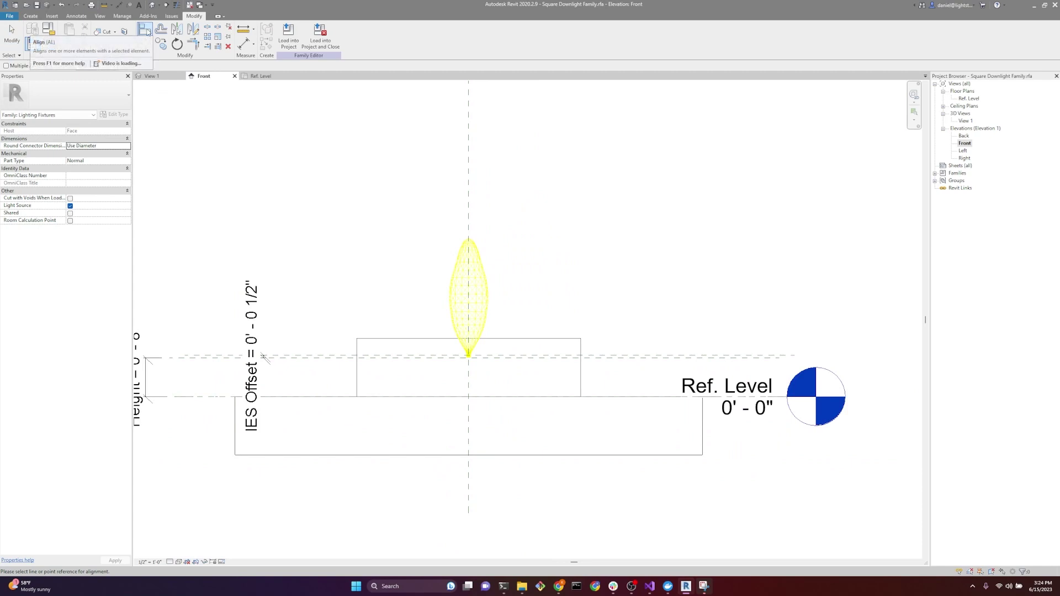
scroll(347, 376, "up", 5)
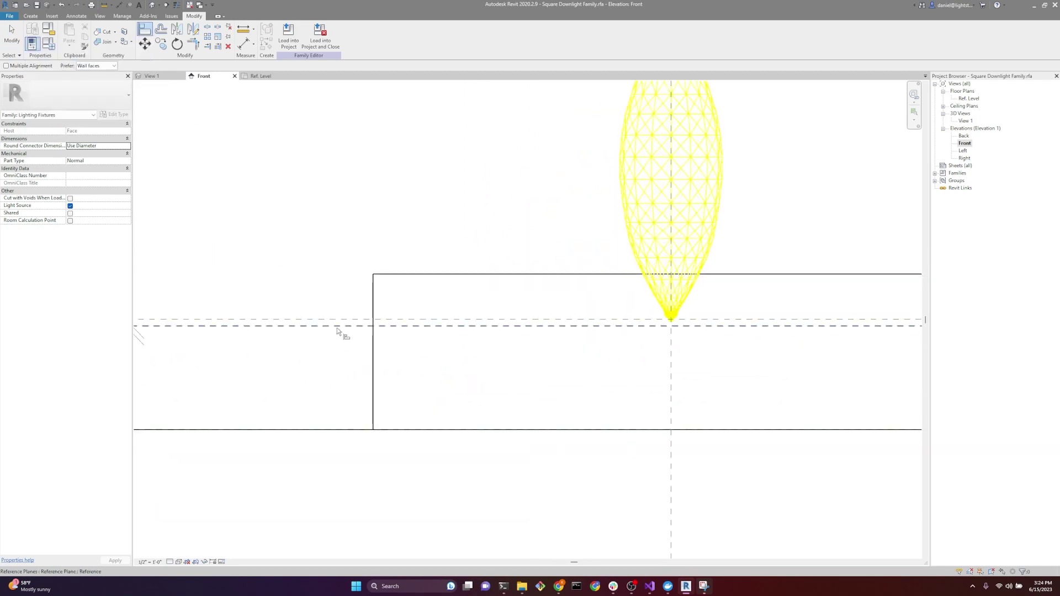
left_click(336, 327)
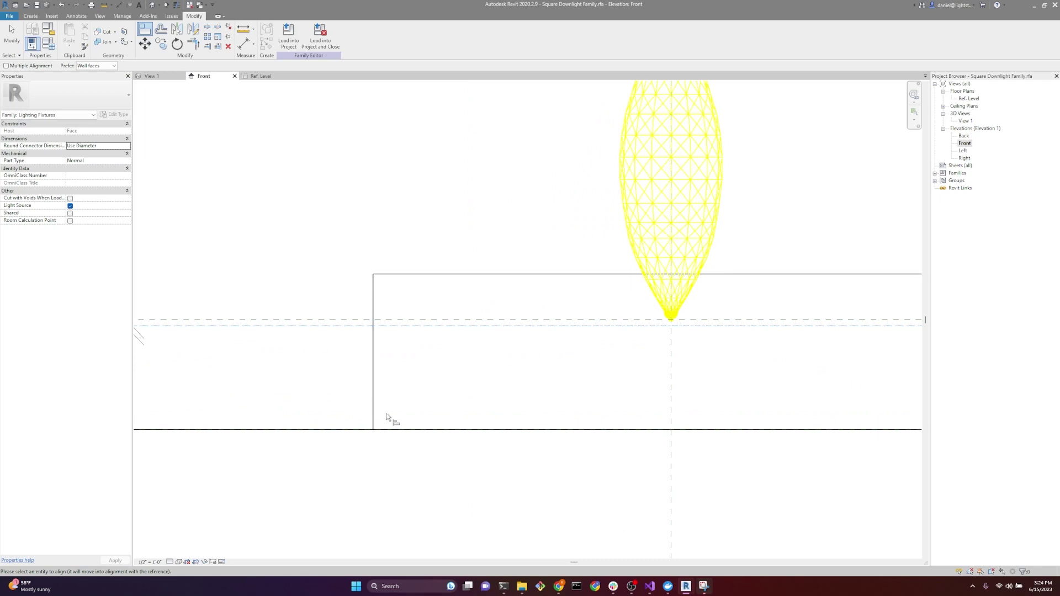
left_click(541, 274)
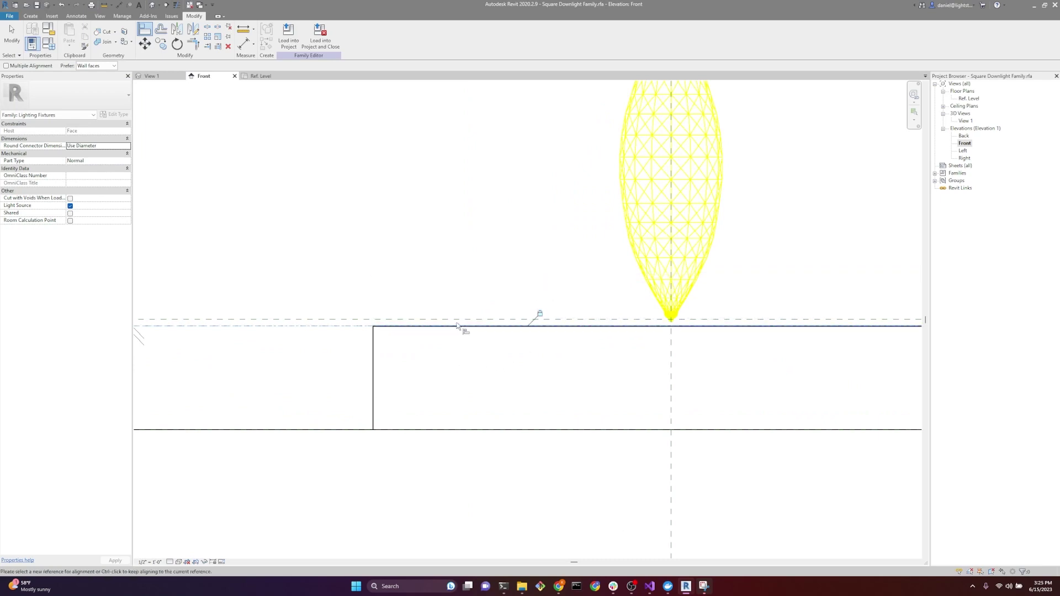
key("Escape")
key("Escape")
left_click(485, 327)
scroll(500, 331, "down", 3)
scroll(505, 334, "down", 3)
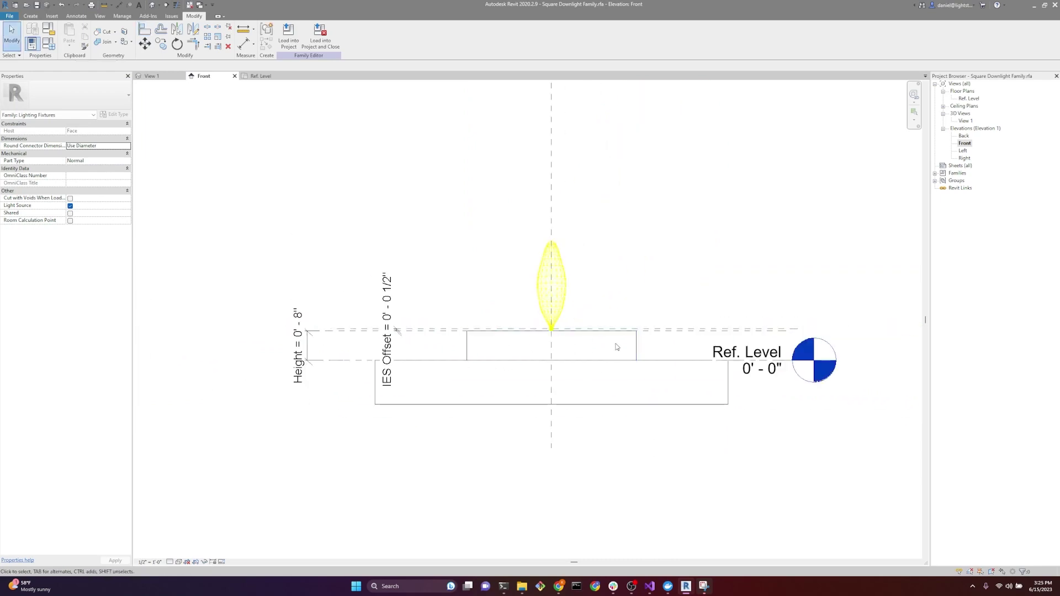
Step: Set the Radius family parameter to 3" and check the resized cylinder in the 3D view
scroll(654, 312, "up", 2)
left_click(49, 44)
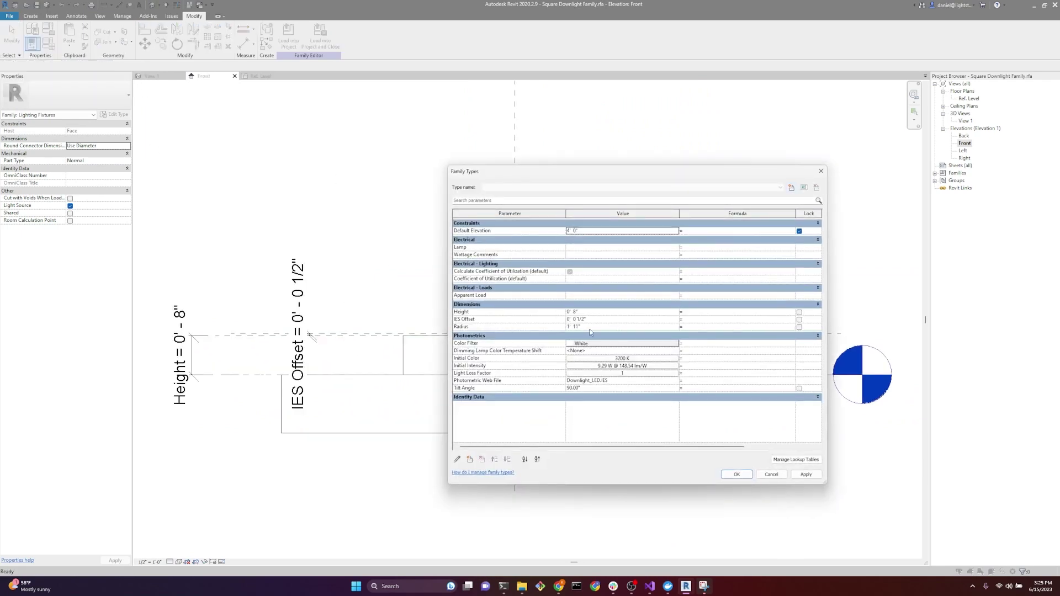
left_click(592, 327)
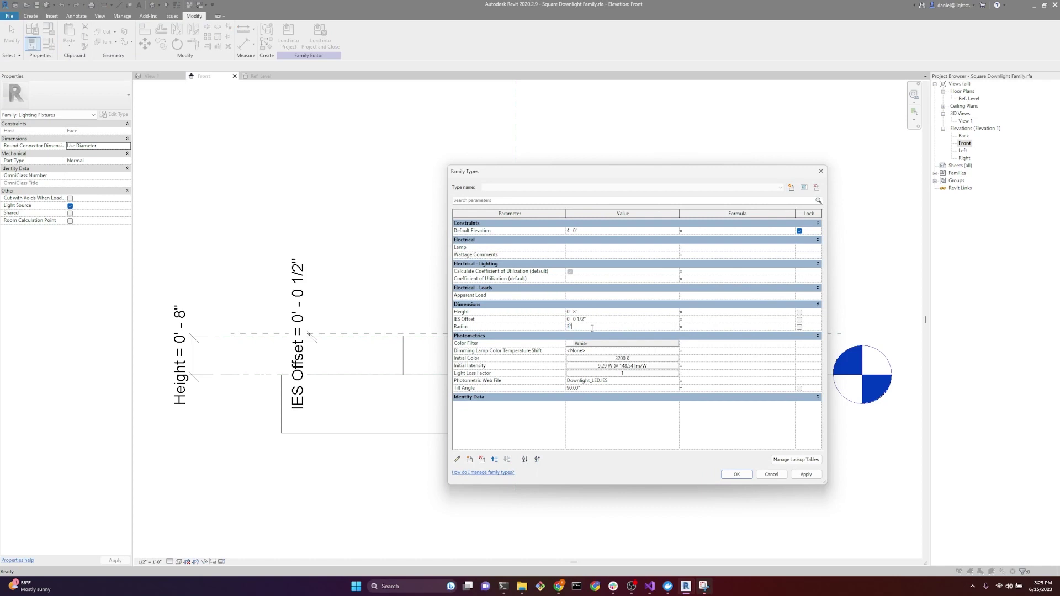
key("Tab")
left_click(739, 475)
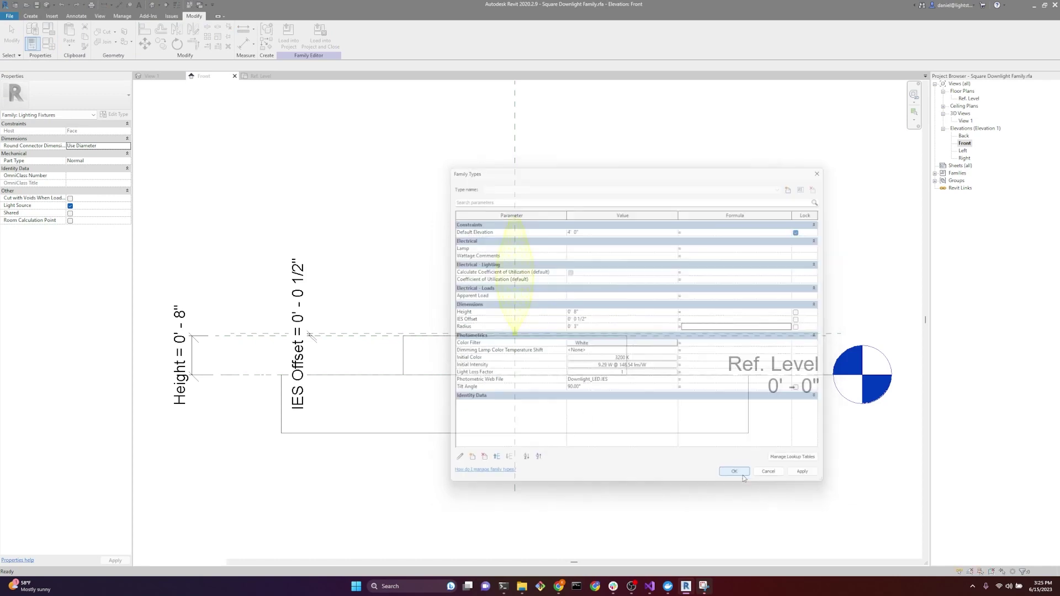
left_click(157, 76)
middle_click_drag(528, 403, 415, 389, "shift")
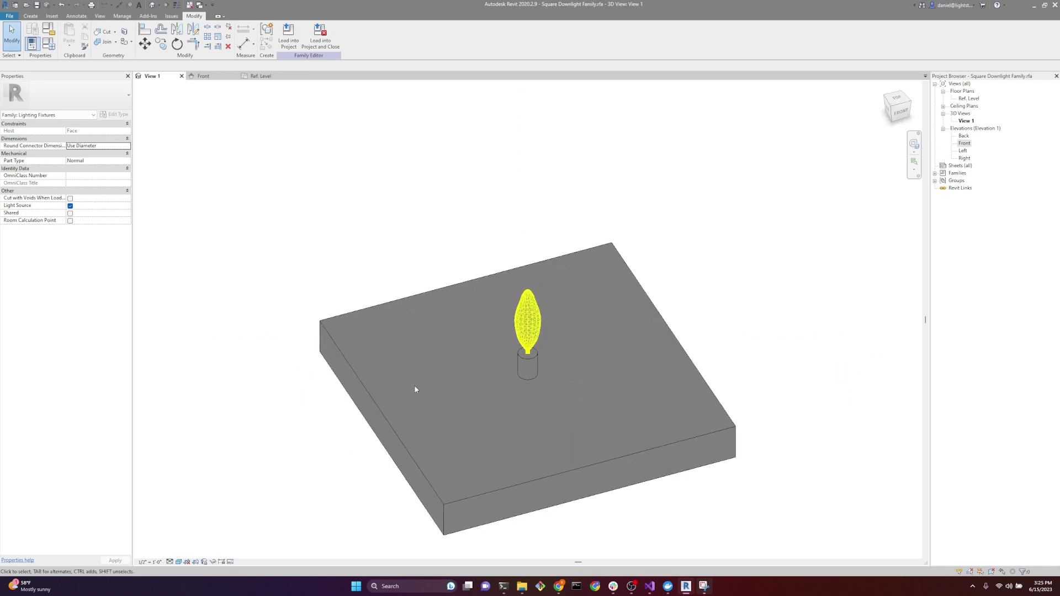
Step: Save the family as a separate file in Downloads, replacing "Square" with "Circle" in the file name
left_click(9, 16)
mouse_move(21, 111)
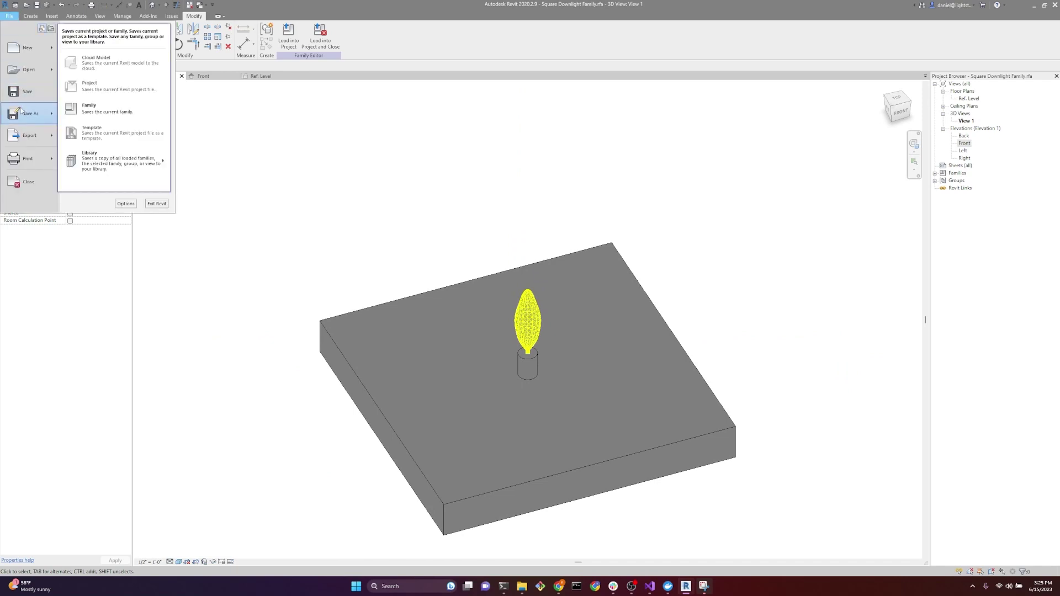
left_click(89, 107)
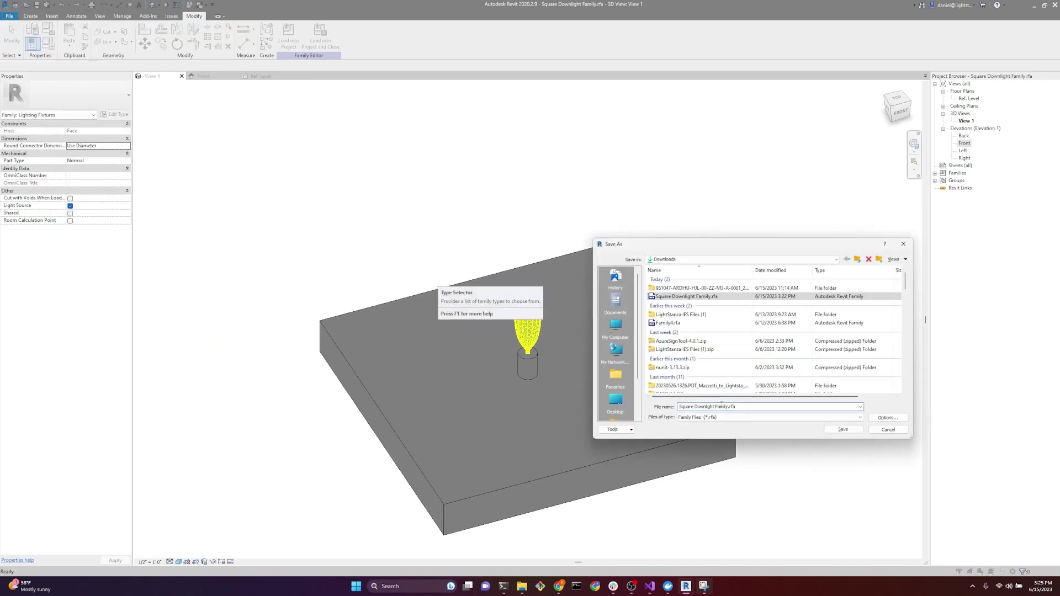
type("Circle")
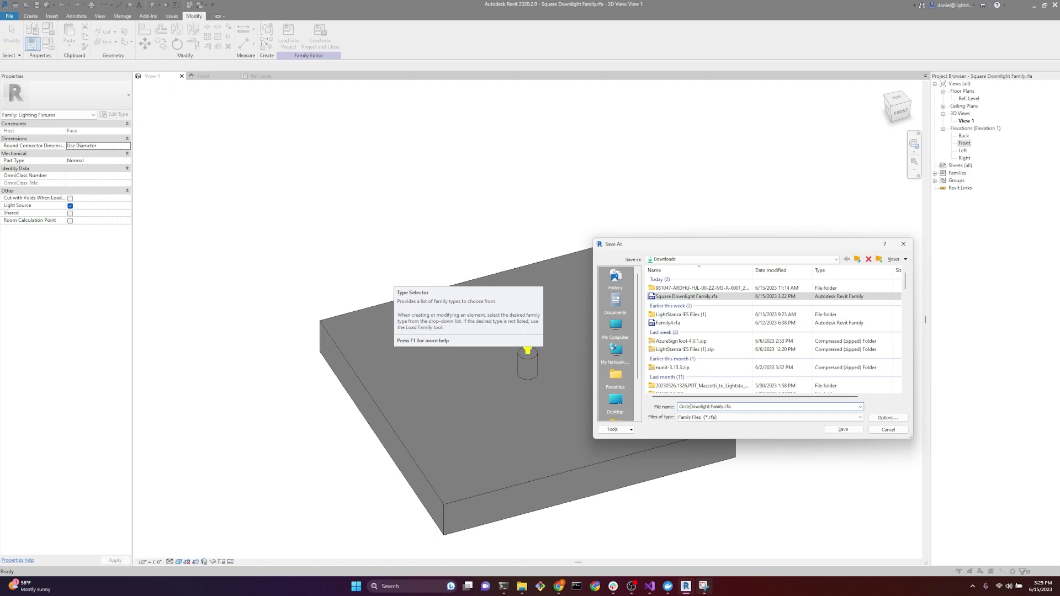